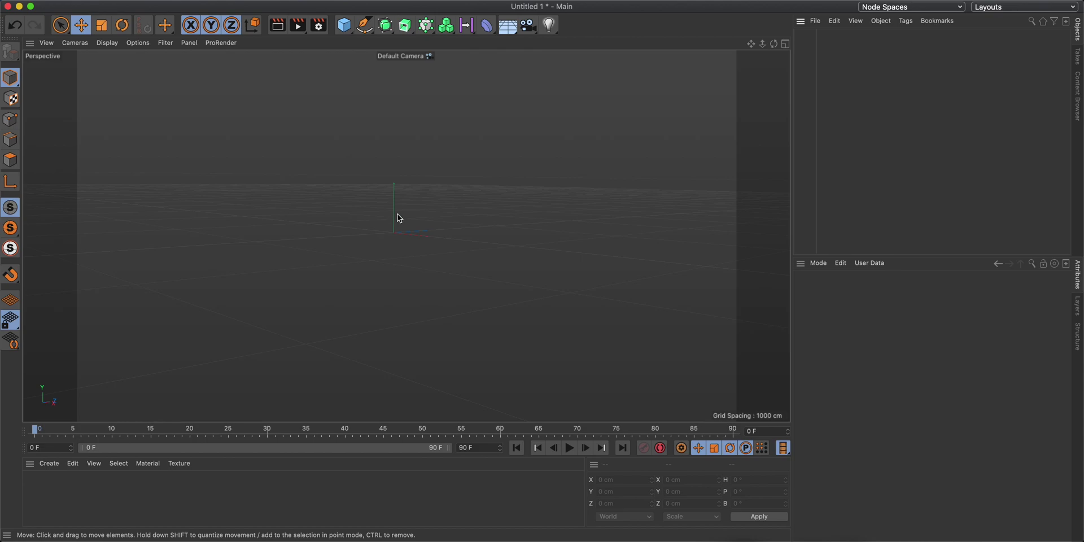
Step: Add a cube and set its size to 828 cm in X, 1792 cm in Y and 80 cm in Z
click(344, 25)
double_click(857, 313)
text(828)
key(Tab)
text(179)
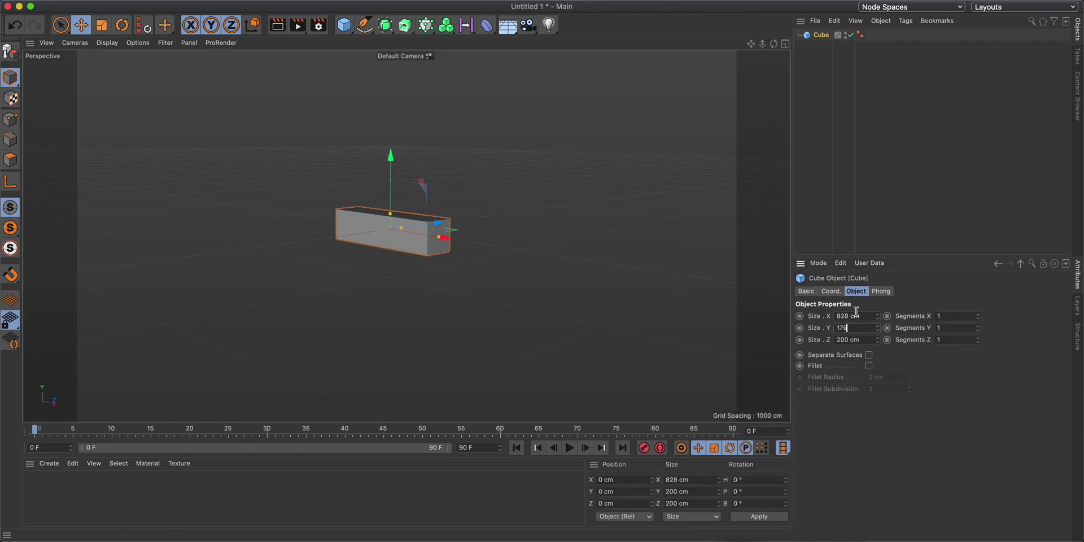
key(Tab)
text(8)
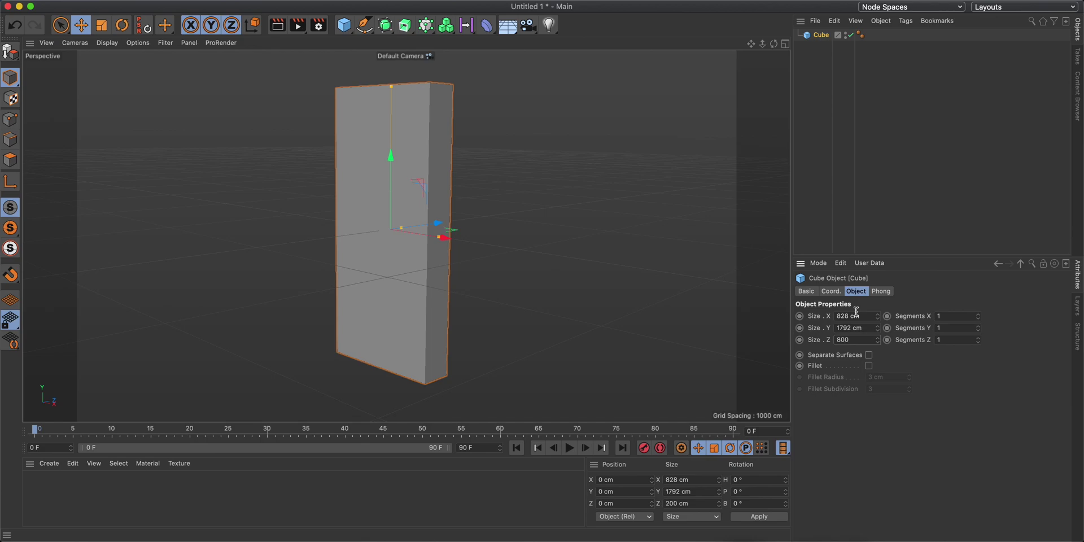
text(00)
key(BackSpace)
key(Return)
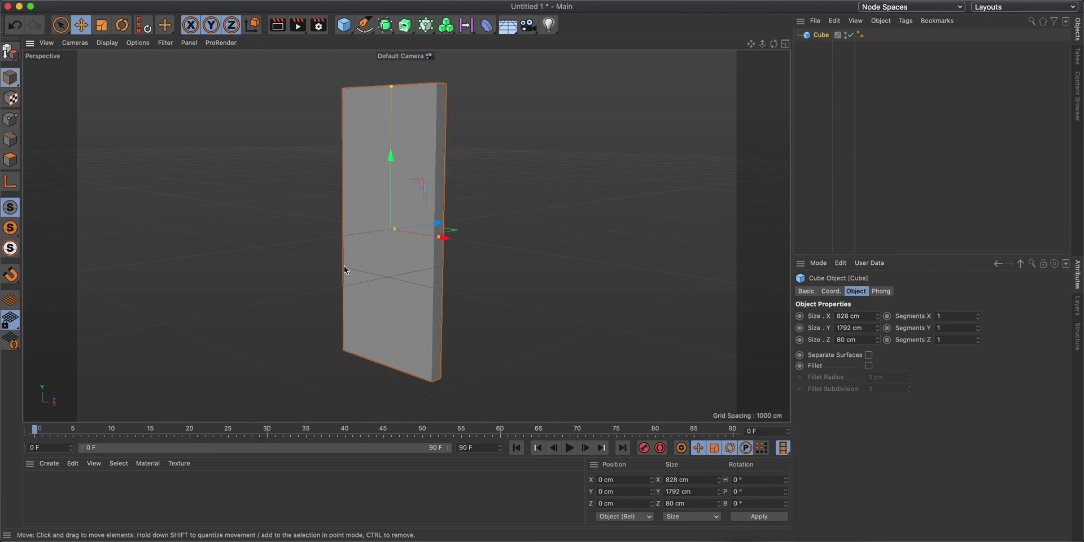
Step: Make the cube editable and ring-select the four short edges at its corners
alt+drag(400, 257, 411, 262)
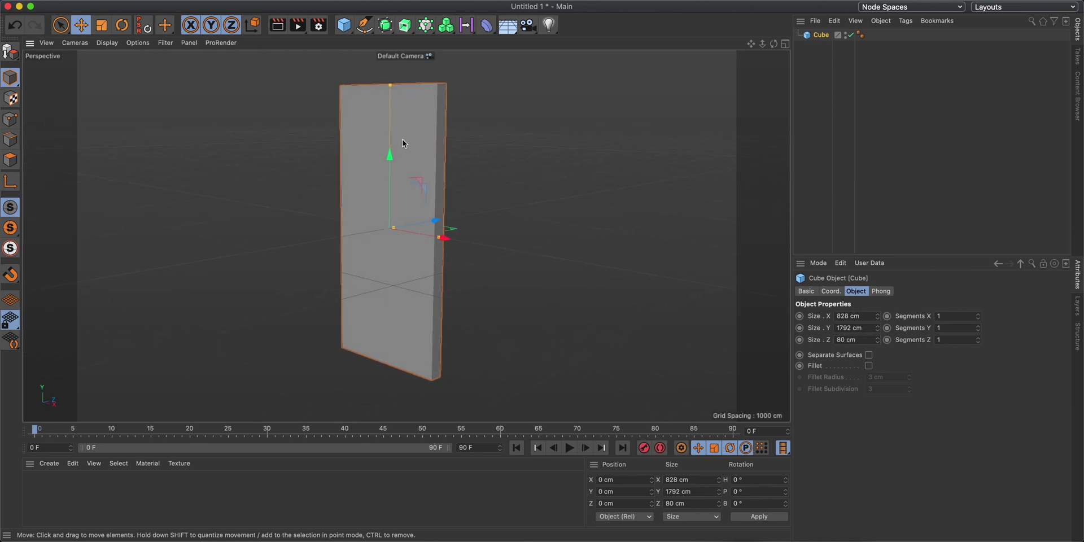
alt+middle_drag(395, 178, 418, 177)
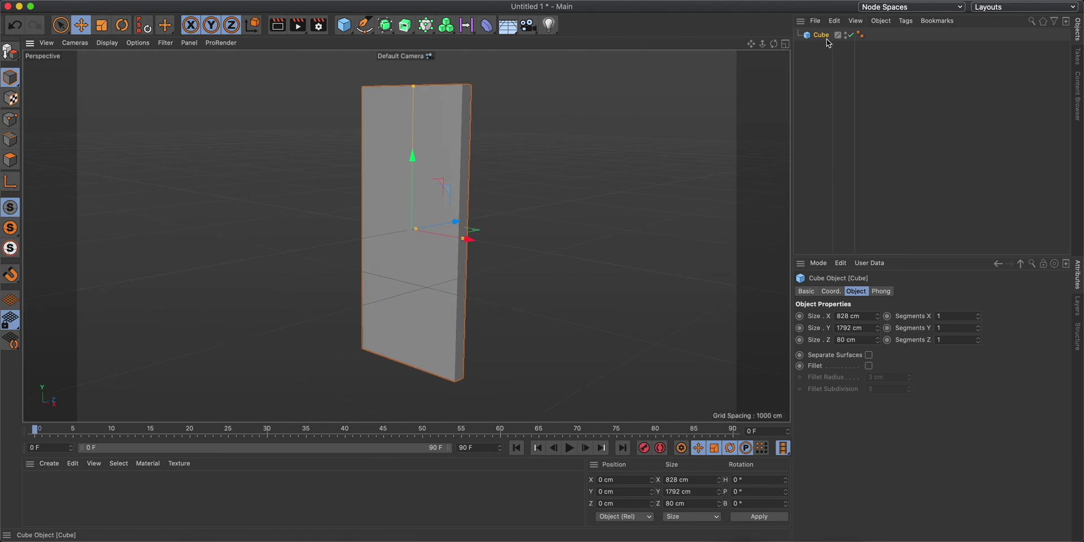
key(c)
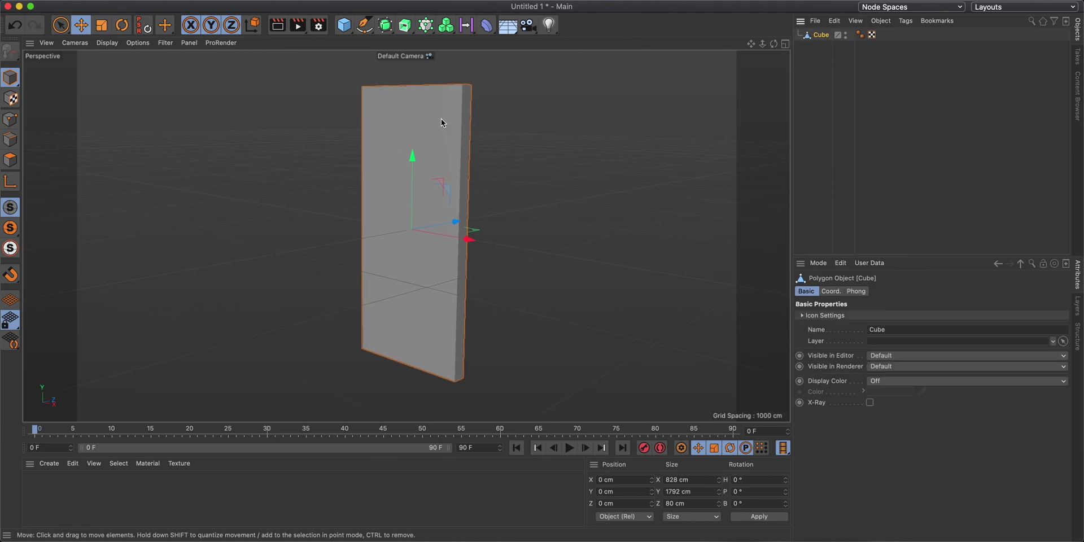
alt+drag(459, 111, 450, 154)
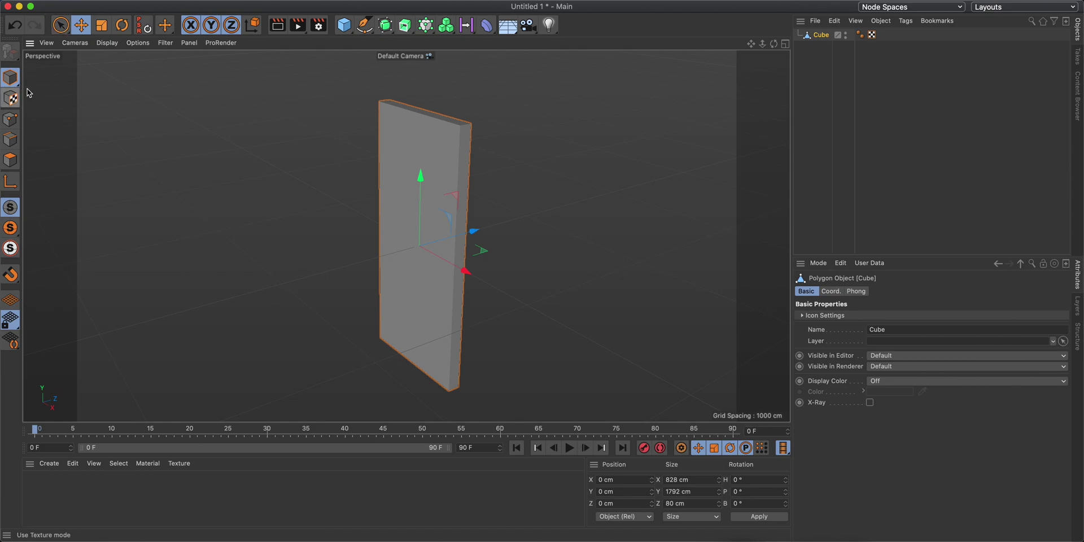
click(62, 25)
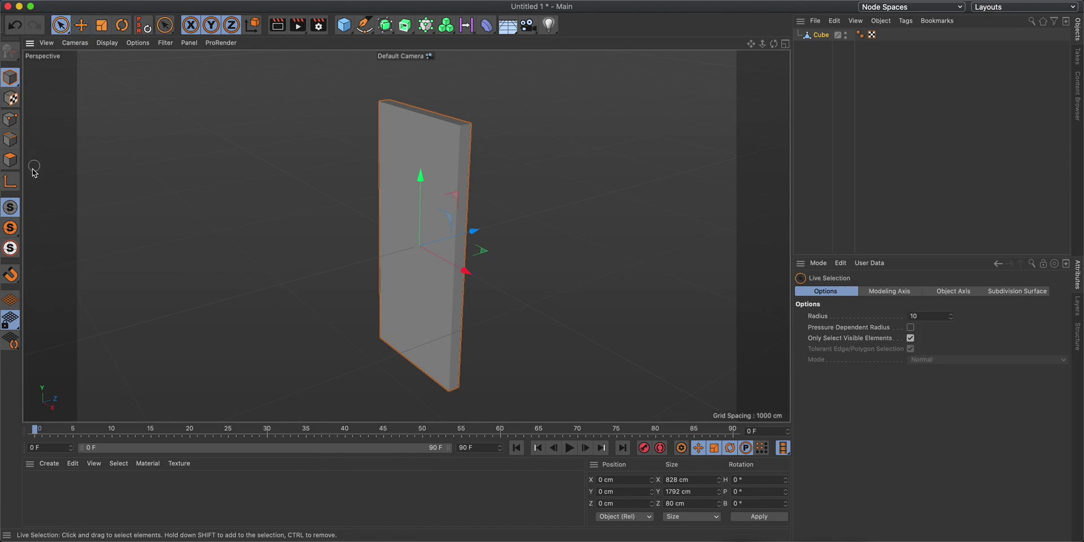
click(10, 140)
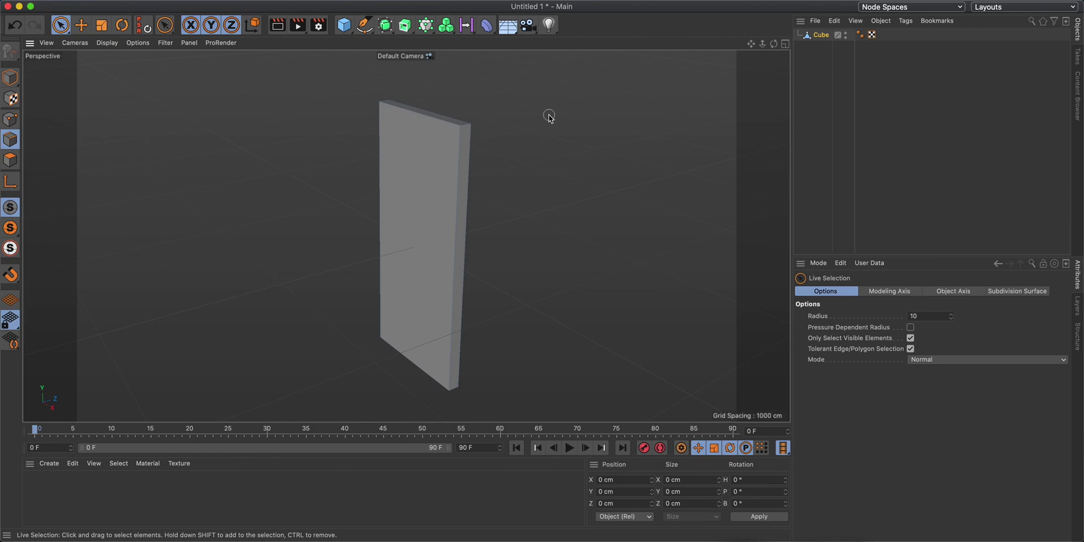
key(u)
key(b)
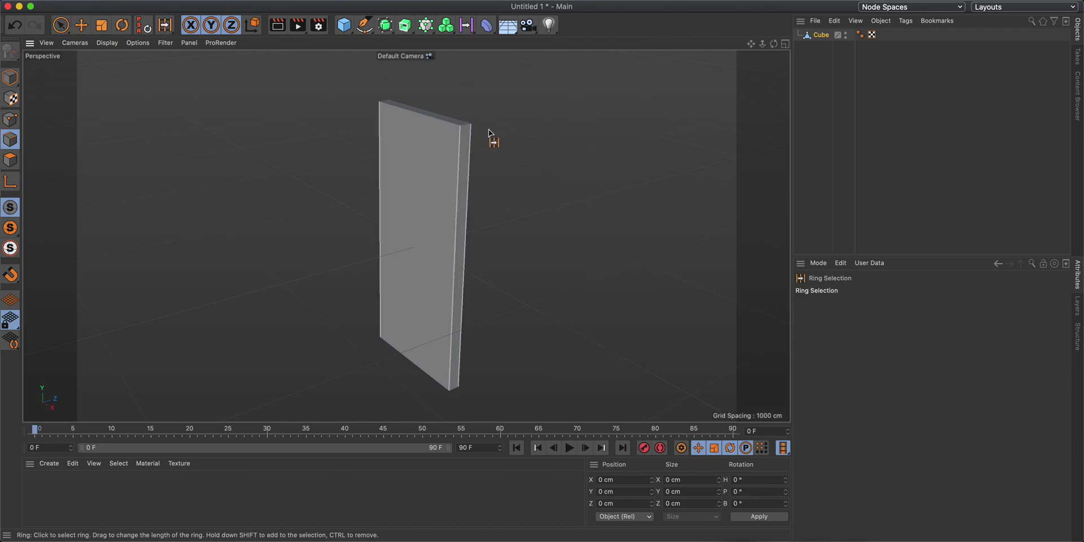
click(468, 129)
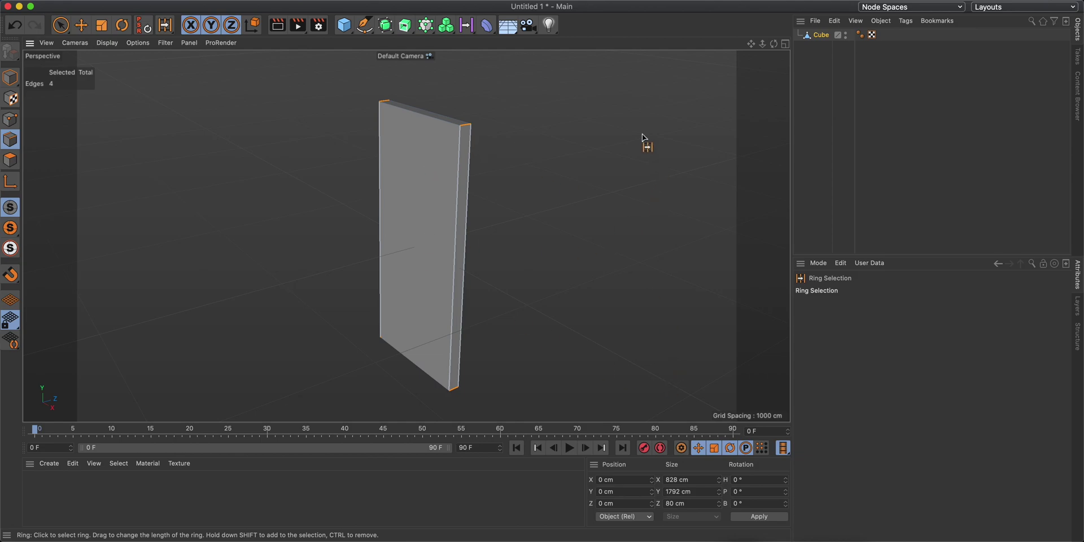
Step: Bevel the four corner edges with an 80 cm offset and a subdivision of 250, and clear the selection
key(m)
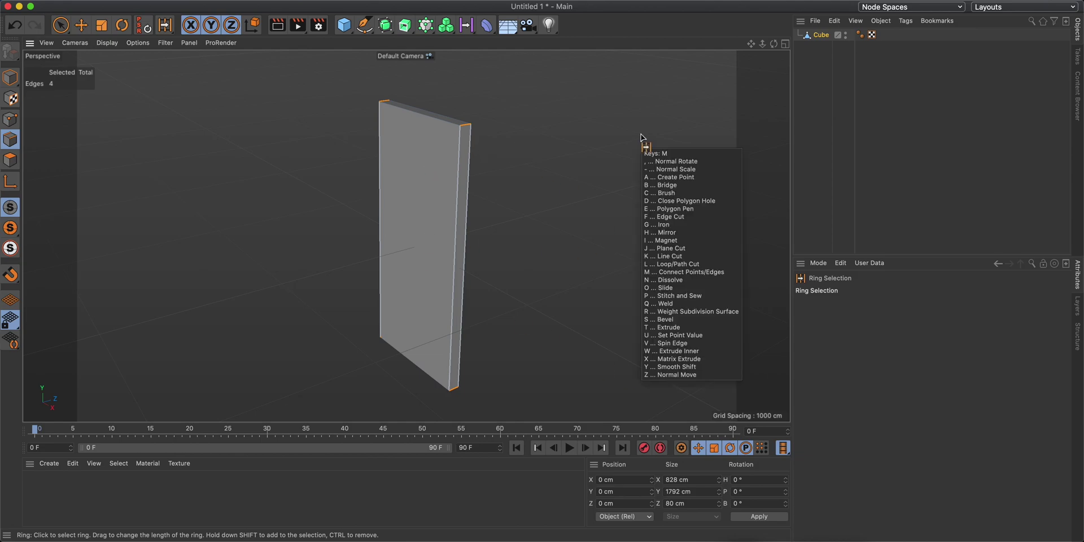
key(s)
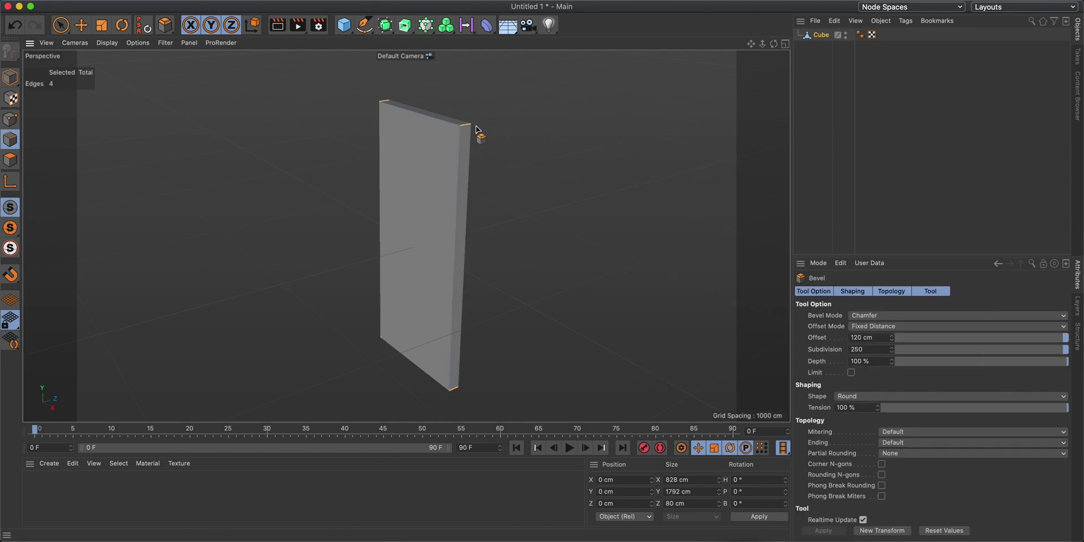
drag(464, 128, 478, 147)
click(860, 337)
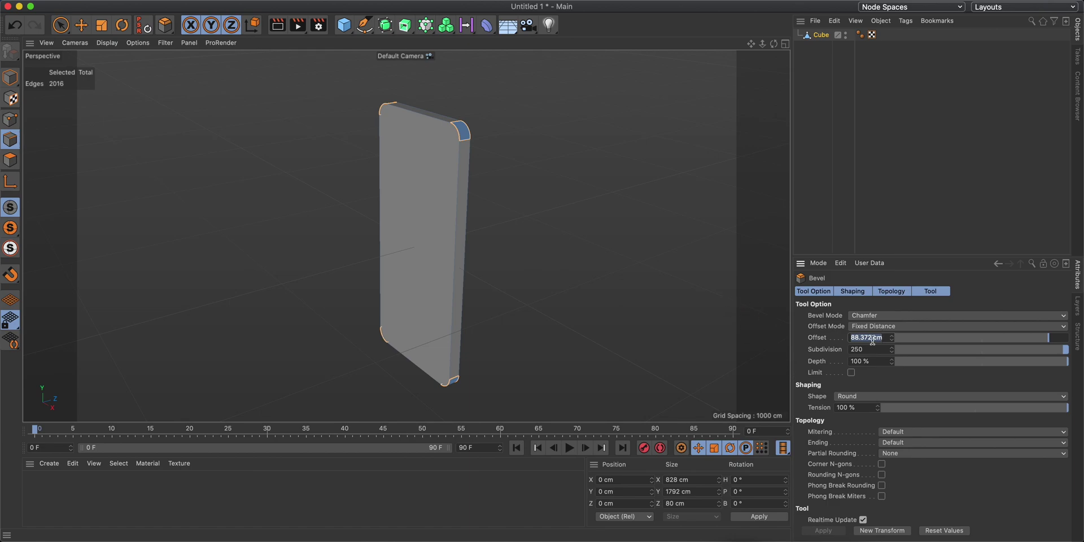
text(80)
click(866, 350)
text(25)
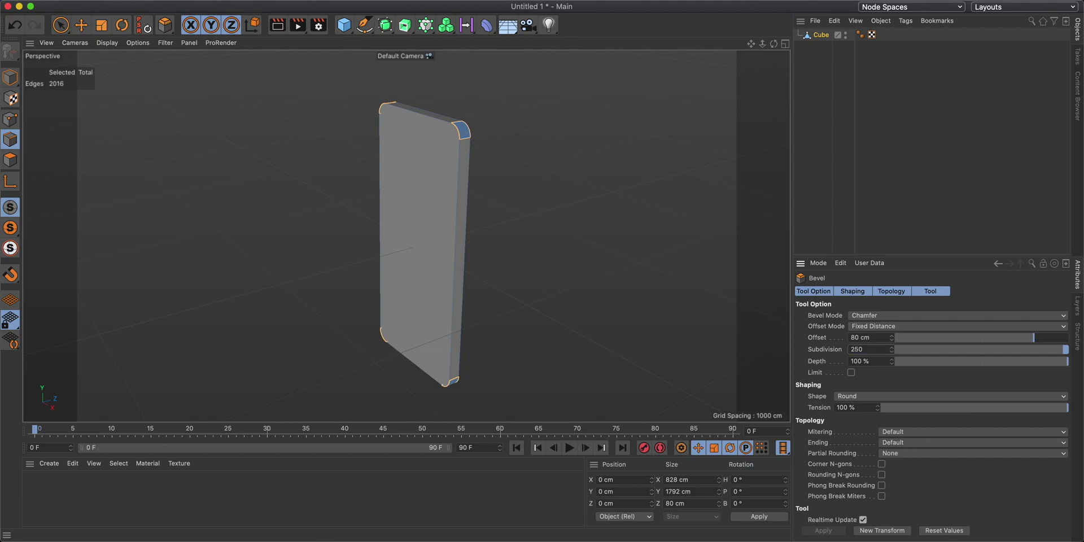
click(802, 55)
alt+drag(414, 172, 534, 179)
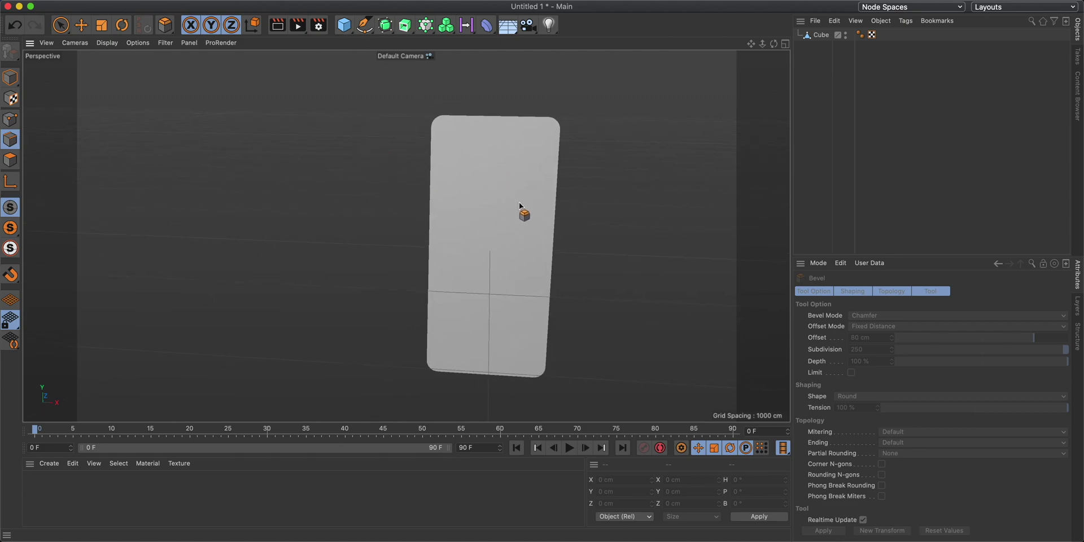
Step: In the front view, draw a closed Bezier notch outline beside the phone body, about 502 by 100 cm, flat on top with rounded lower corners
key(e)
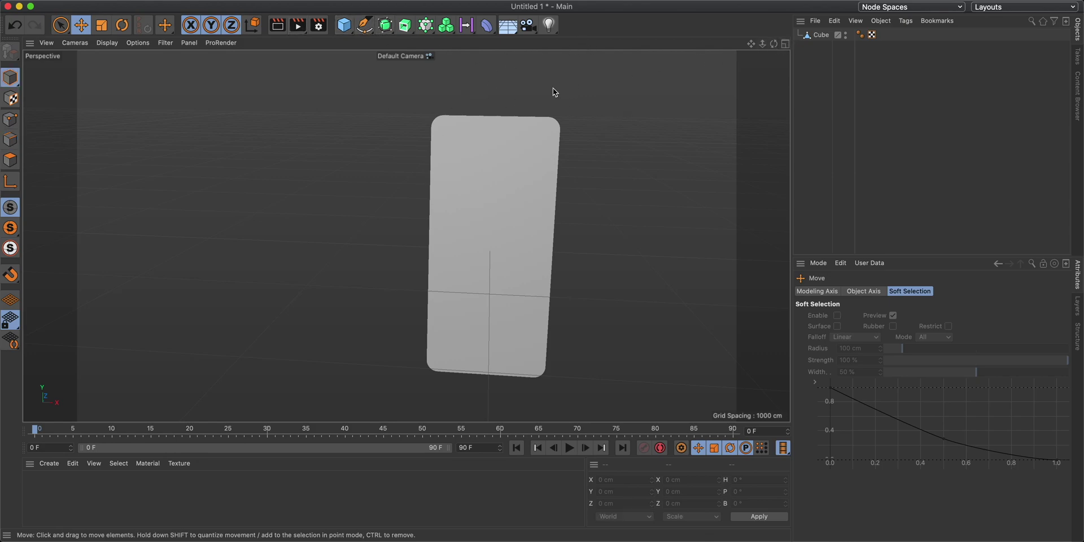
click(785, 45)
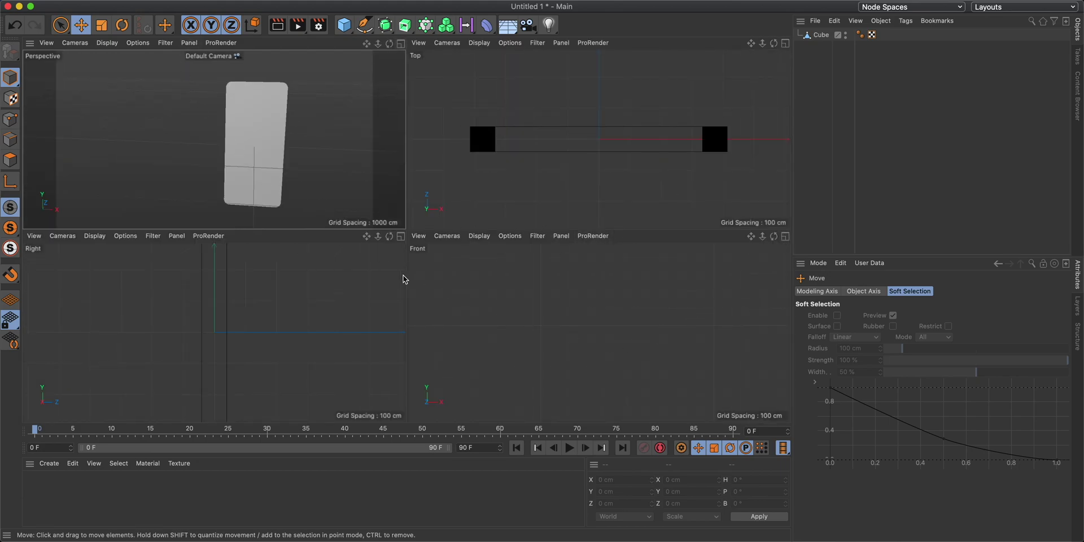
click(786, 237)
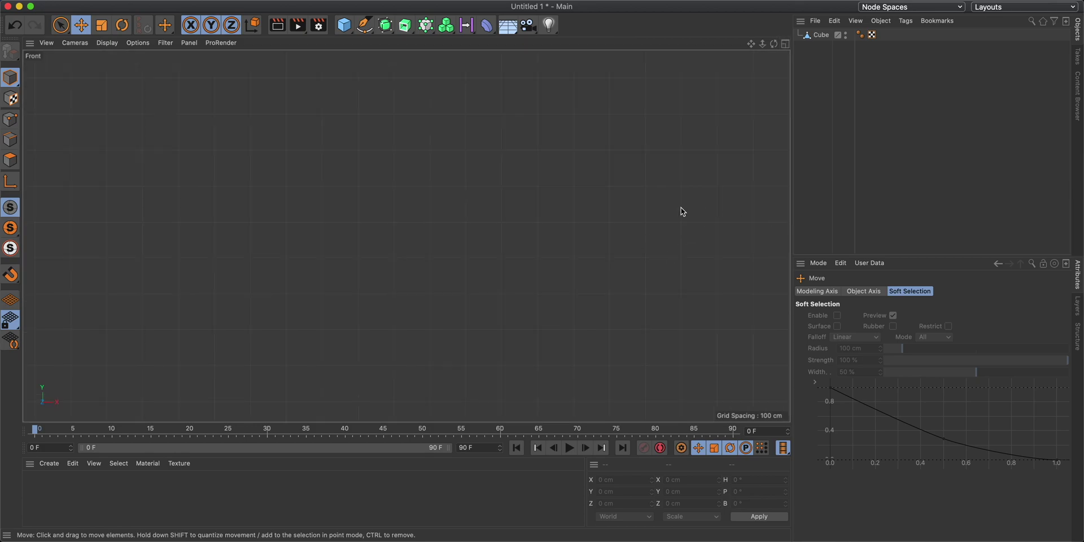
mouse_move(497, 224)
alt+right_down()
mouse_move(414, 229)
mouse_move(503, 231)
alt+right_up()
alt+middle_drag(601, 235, 427, 253)
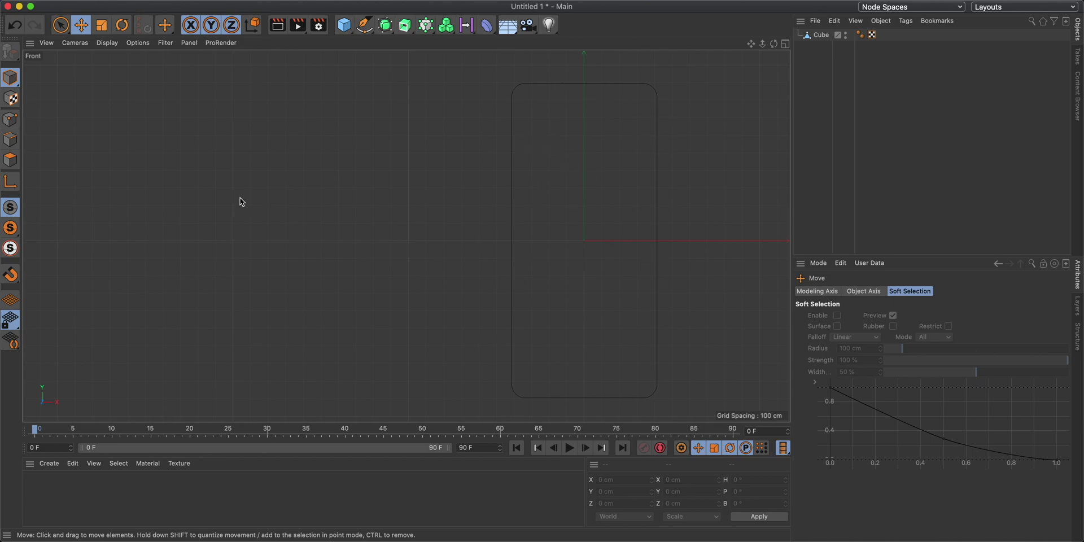
click(365, 26)
scroll(402, 235, up, 3)
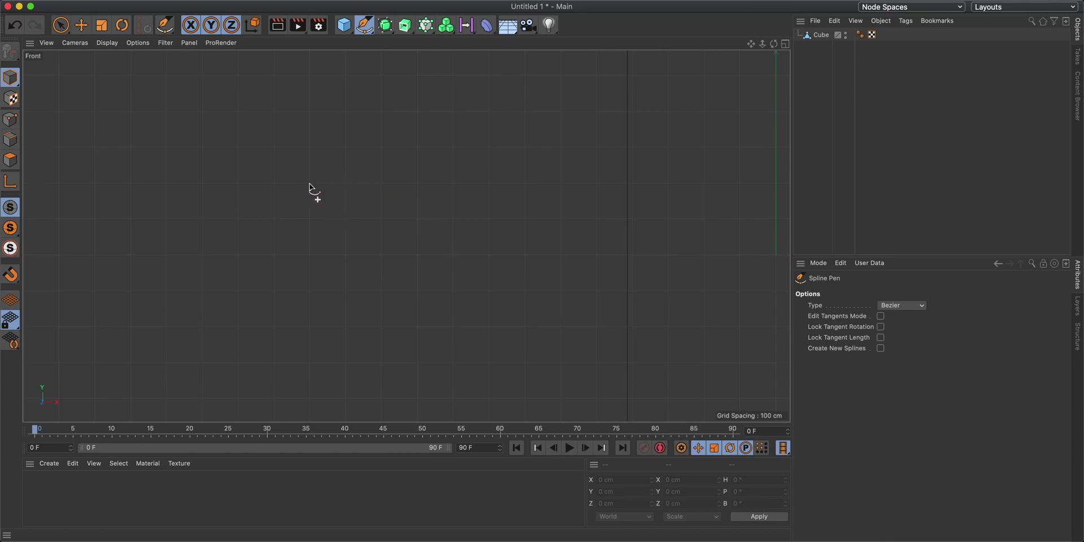
click(310, 184)
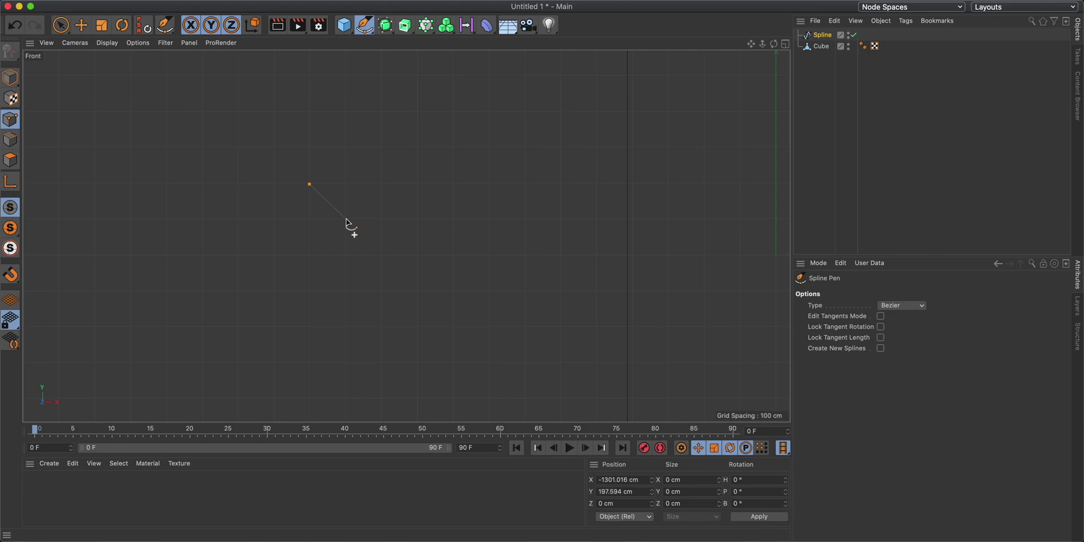
drag(346, 219, 373, 219)
click(453, 218)
drag(489, 184, 490, 153)
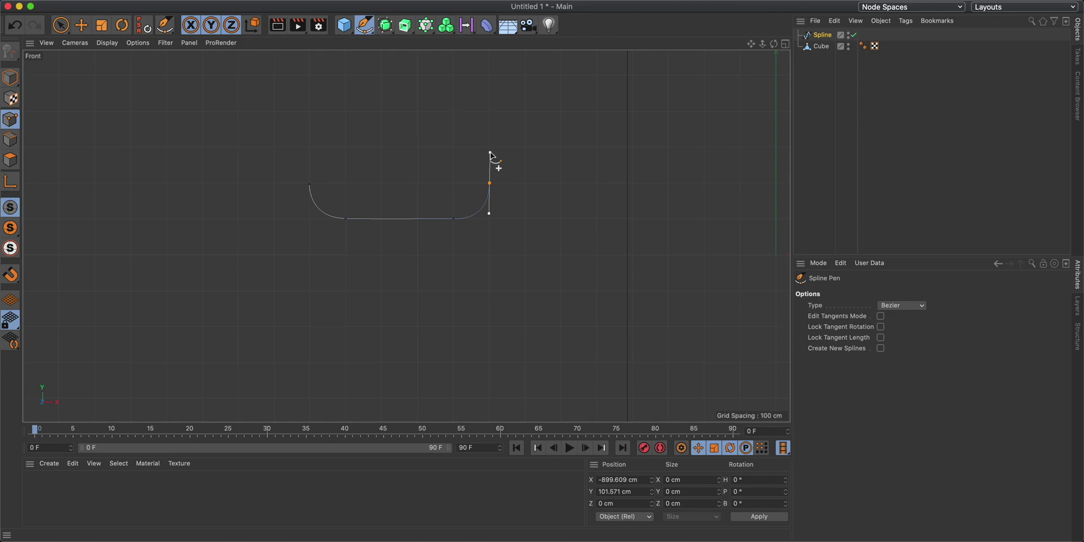
drag(490, 153, 459, 184)
click(310, 185)
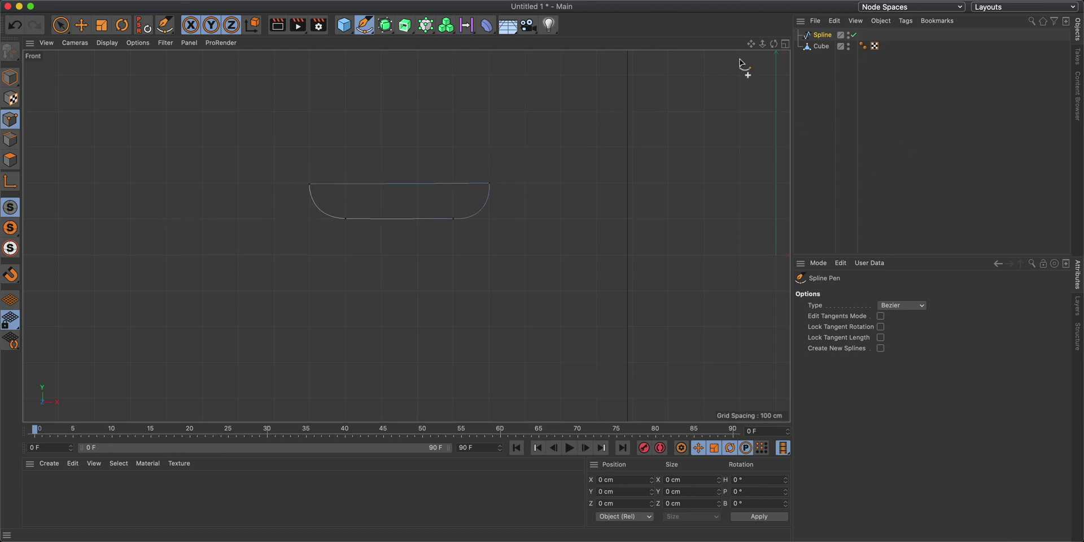
Step: Return to the perspective view, add an Extrude generator and nest the notch spline inside it
click(785, 44)
click(401, 45)
alt+drag(317, 229, 291, 235)
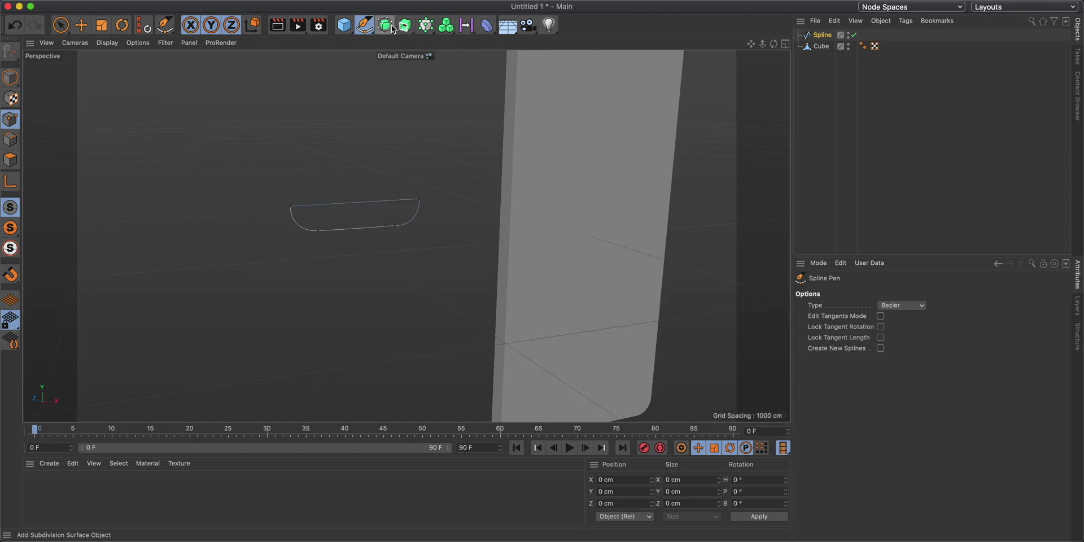
drag(404, 30, 448, 43)
mouse_move(822, 46)
mouse_down()
mouse_move(825, 55)
mouse_move(827, 33)
mouse_up()
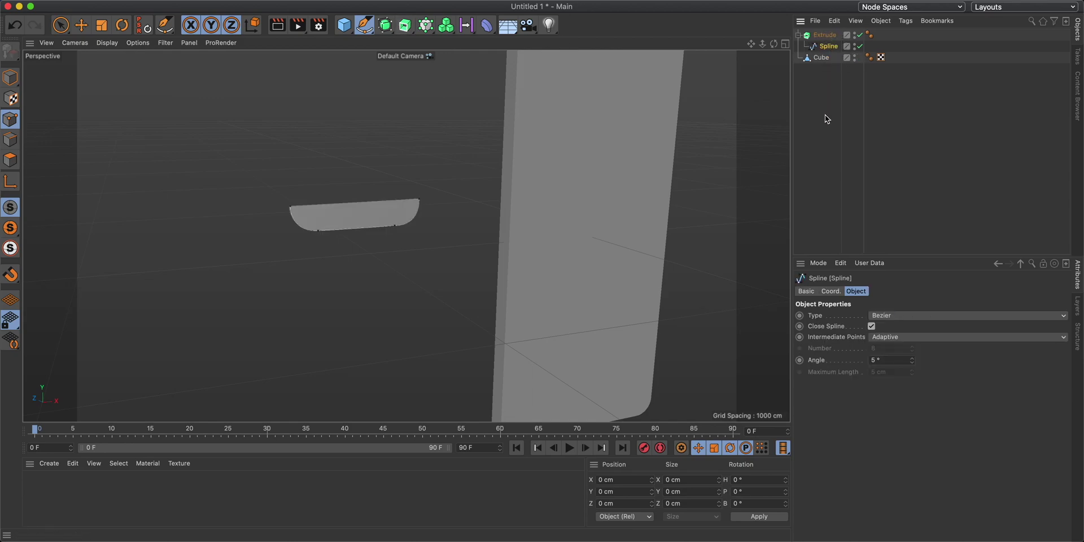
click(798, 35)
mouse_move(385, 208)
alt+mouse_down()
mouse_move(430, 210)
mouse_move(376, 212)
alt+mouse_up()
Step: Set the notch extrusion's Z movement to 120 cm
click(826, 35)
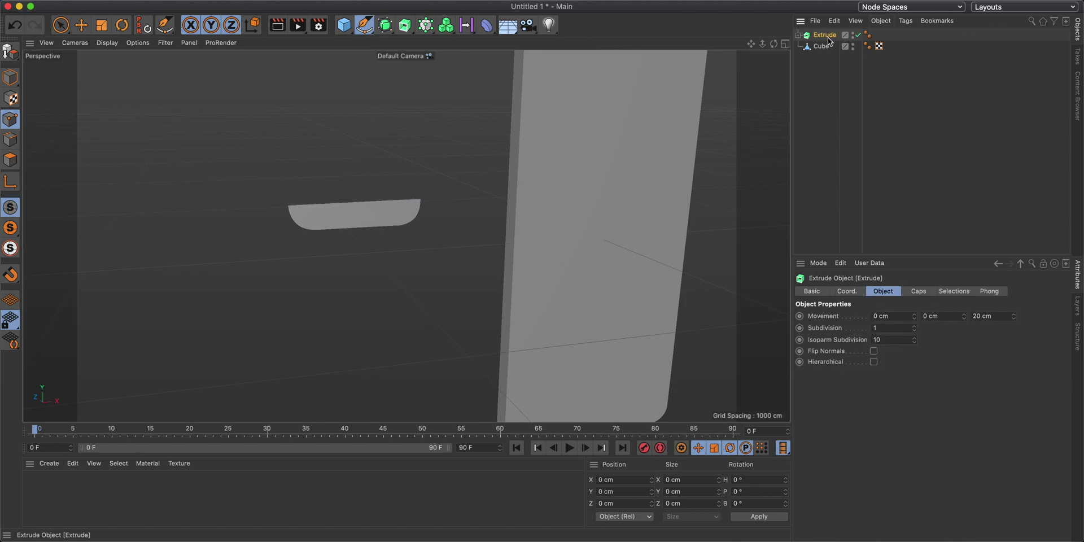
click(989, 317)
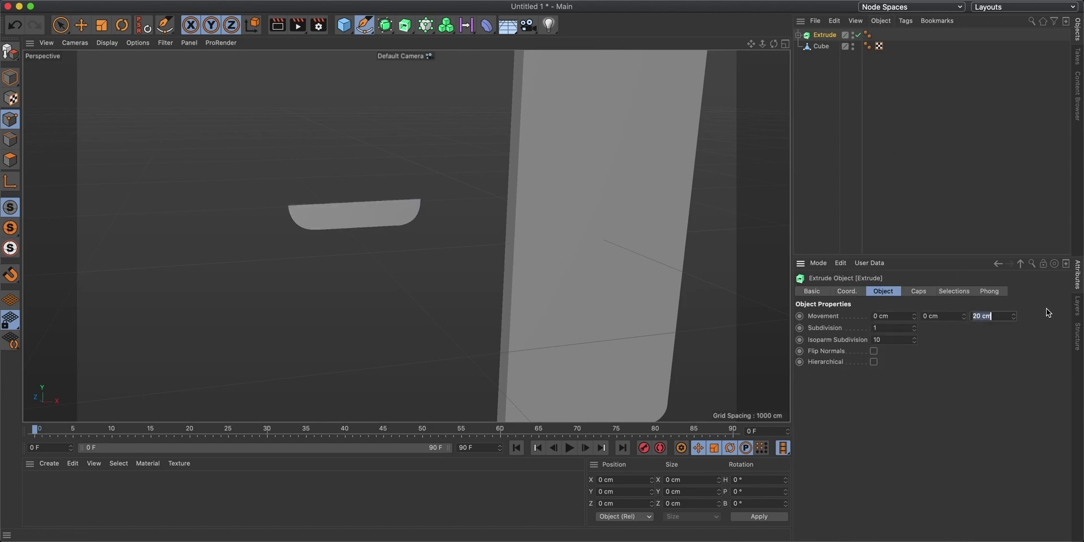
text(120)
key(Return)
alt+drag(355, 195, 289, 216)
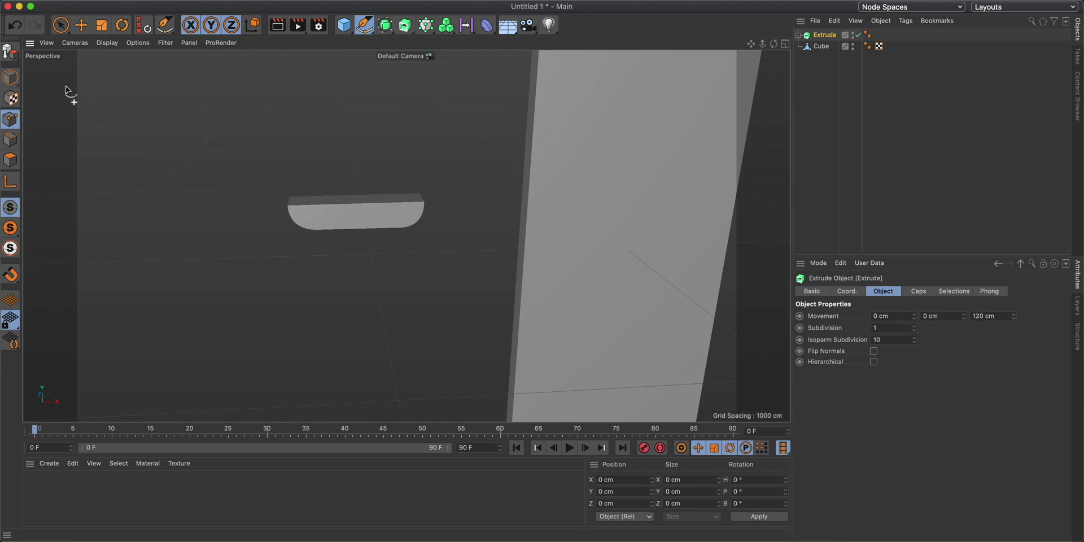
Step: In model mode, move only the Extrude object's axis to the notch's centre, about X -1050, Y 156, Z 53 cm
click(10, 78)
click(81, 25)
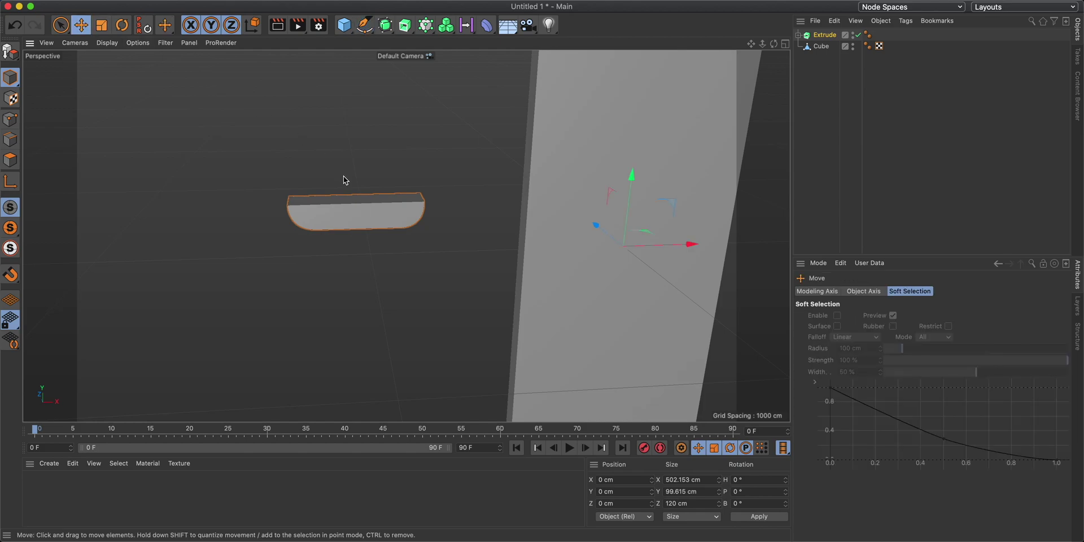
alt+drag(341, 204, 363, 207)
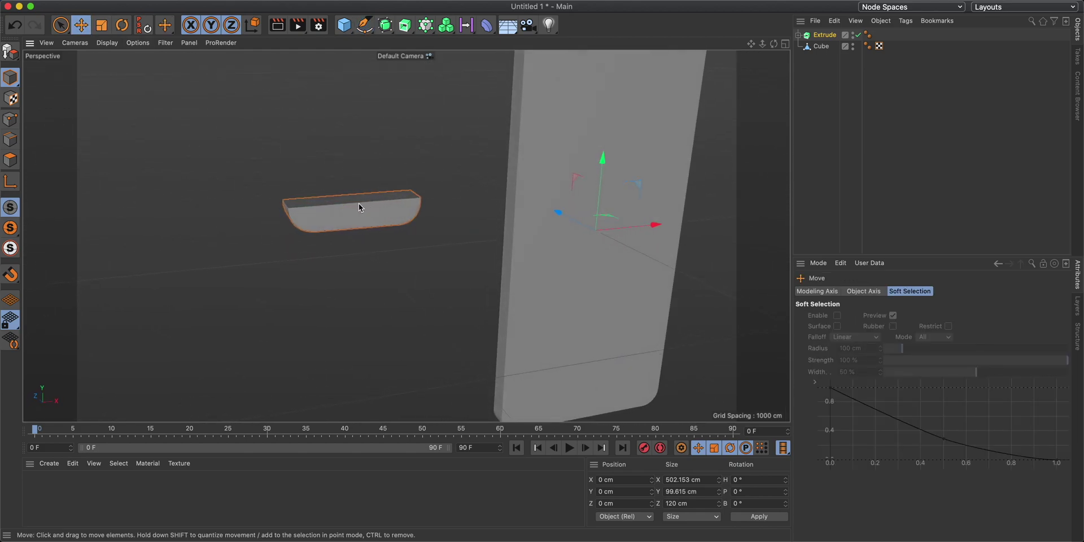
alt+drag(639, 80, 557, 183)
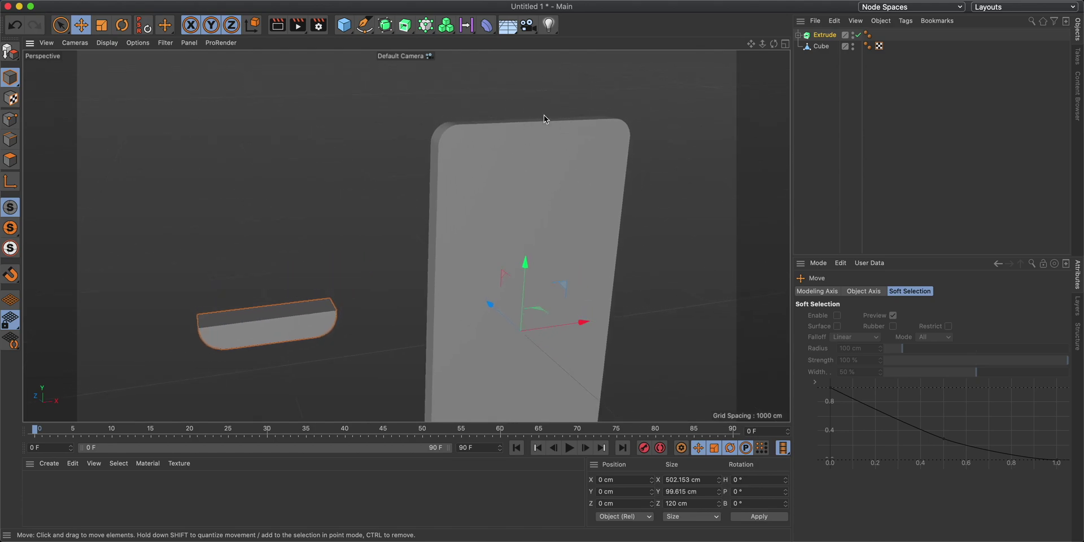
alt+middle_drag(270, 324, 375, 278)
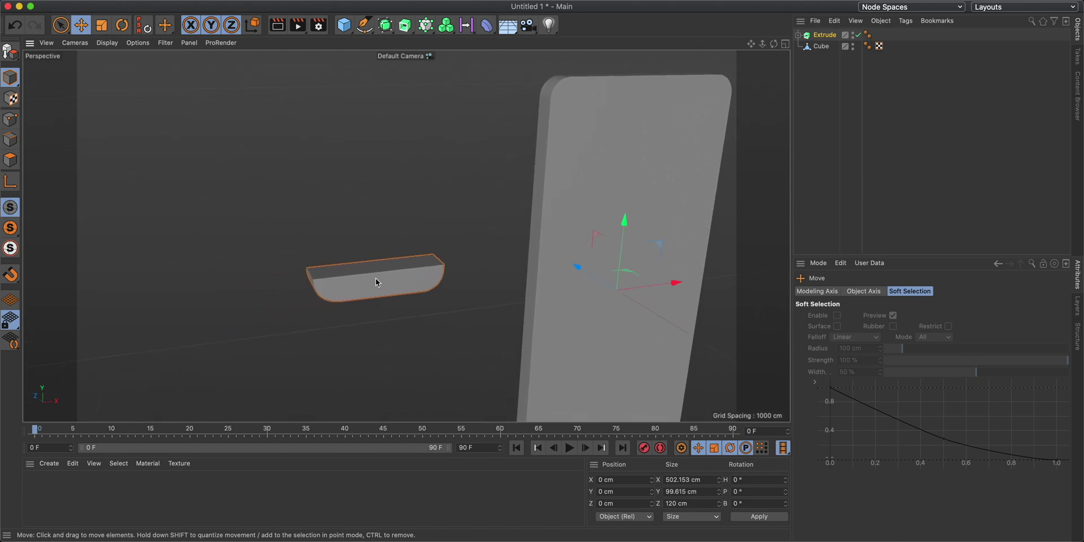
scroll(373, 281, up, 2)
scroll(373, 281, down, 2)
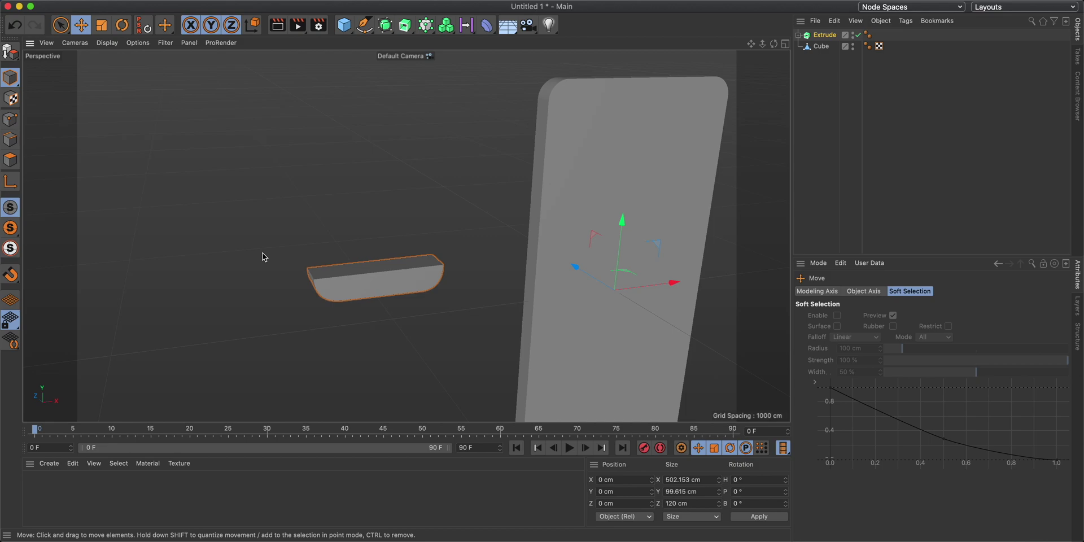
click(10, 186)
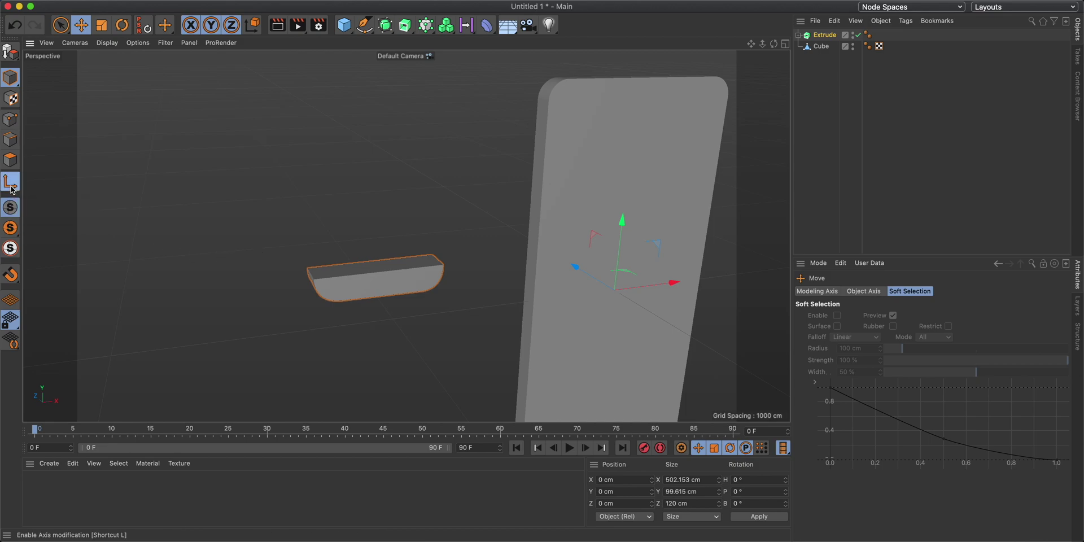
drag(672, 280, 414, 296)
alt+drag(342, 291, 451, 275)
drag(291, 311, 276, 308)
drag(342, 246, 344, 209)
alt+drag(350, 283, 223, 294)
drag(438, 279, 212, 286)
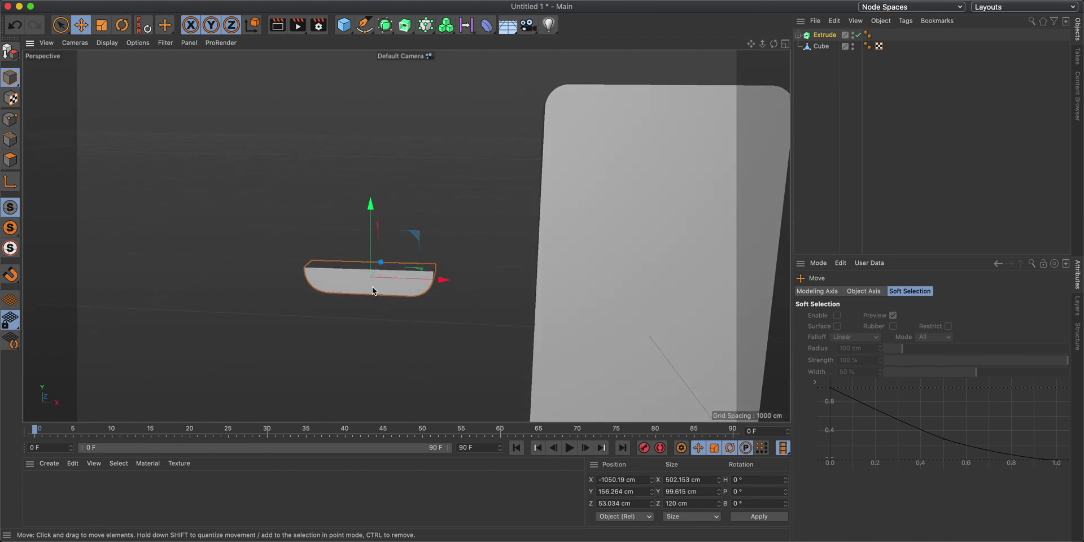
Step: Move the notch extrusion sideways and in depth to line up with the phone body, about X -4, Z -9 cm
alt+middle_drag(372, 287, 288, 257)
drag(360, 246, 632, 242)
alt+drag(634, 236, 435, 265)
alt+drag(666, 196, 531, 288)
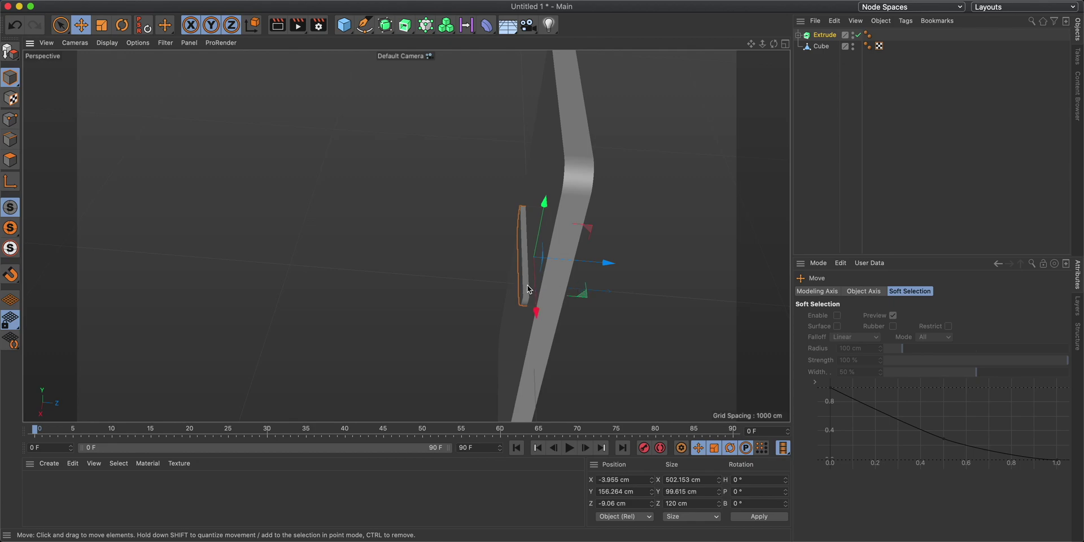
Step: Raise the notch extrusion to the phone's top edge at Y about 863 cm and centre it at X about 0.6 cm
drag(545, 203, 571, 52)
alt+drag(544, 150, 580, 112)
alt+middle_drag(579, 108, 577, 191)
drag(571, 90, 569, 100)
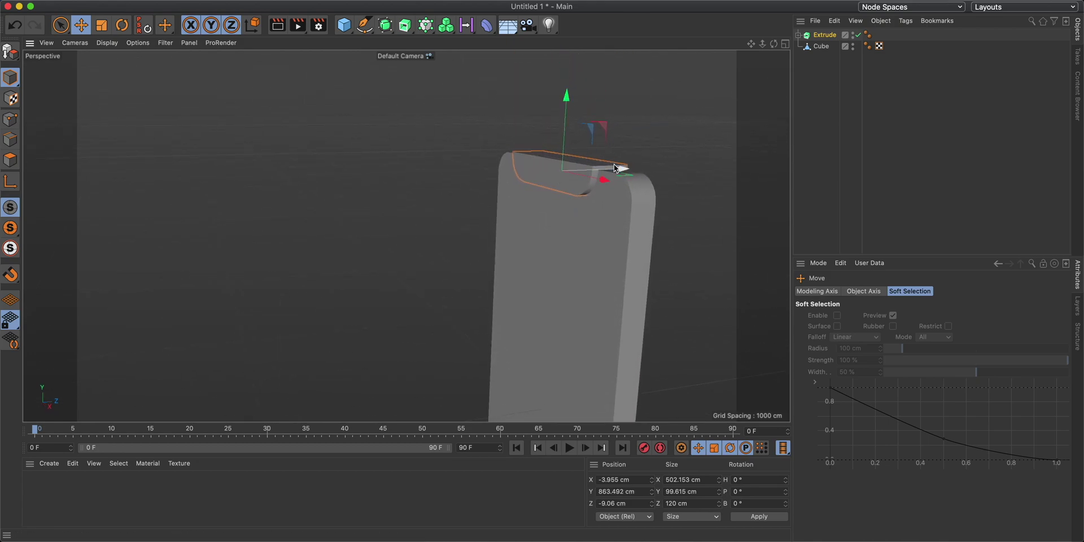
alt+drag(614, 168, 564, 175)
alt+drag(690, 181, 716, 177)
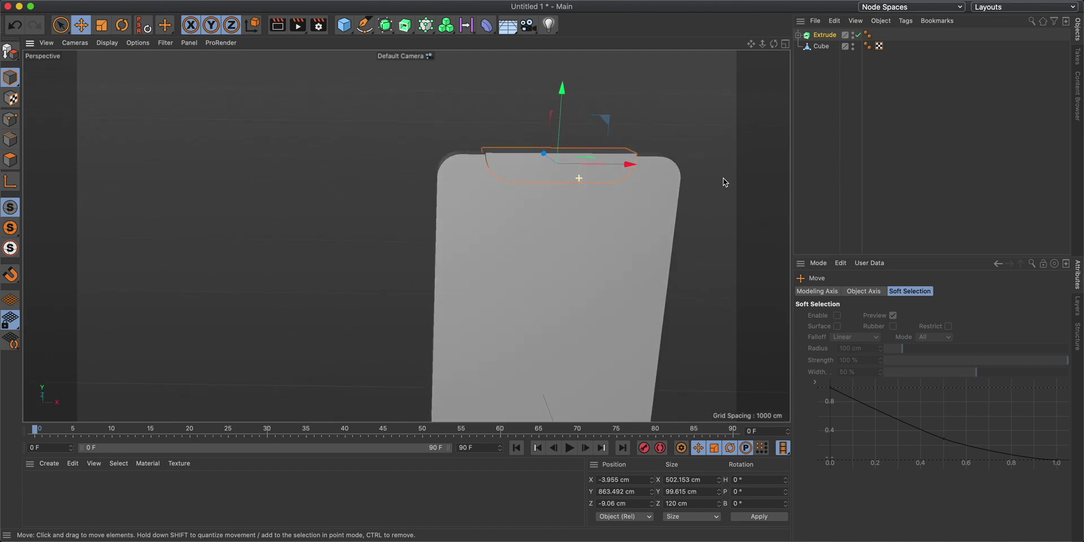
alt+middle_drag(709, 181, 664, 139)
drag(590, 129, 591, 130)
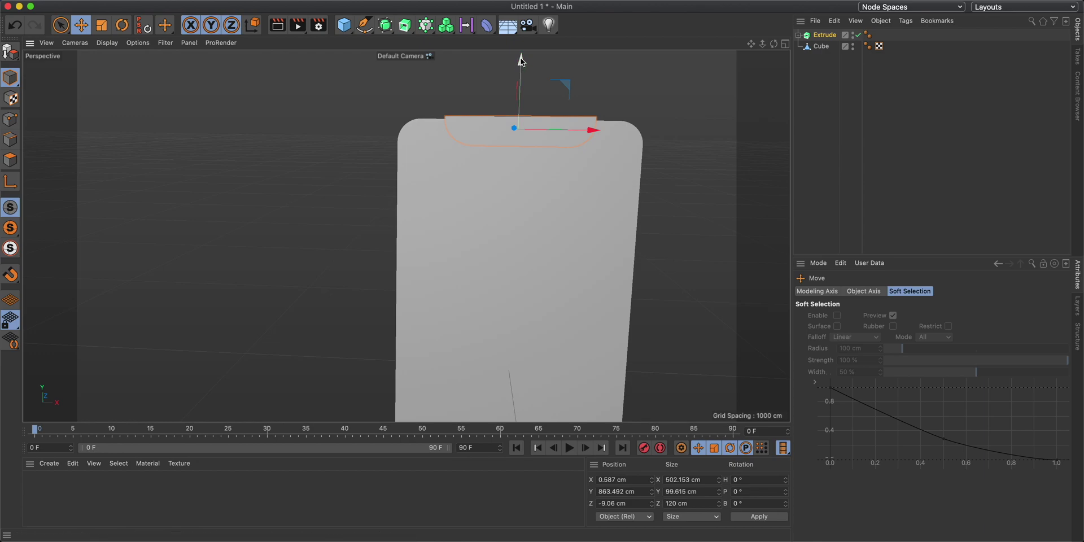
Step: Scale the notch extrusion down uniformly to about 453 by 86 by 94 cm
key(t)
drag(521, 60, 525, 79)
drag(593, 129, 588, 135)
Step: Move the notch extrusion along the phone's thickness to Z about 6.6 cm
alt+drag(616, 205, 462, 175)
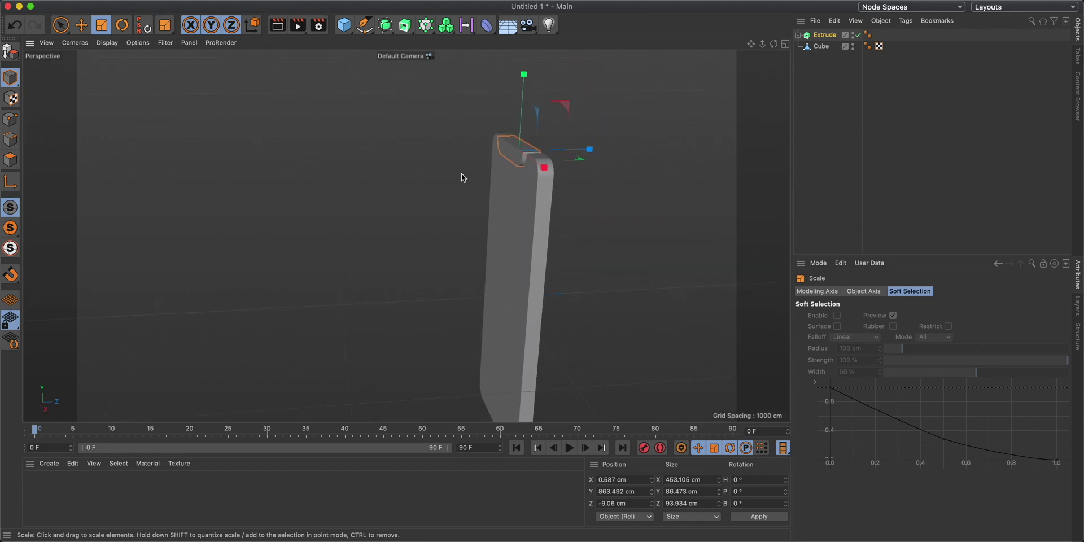
key(e)
alt+drag(517, 194, 478, 192)
drag(603, 156, 605, 156)
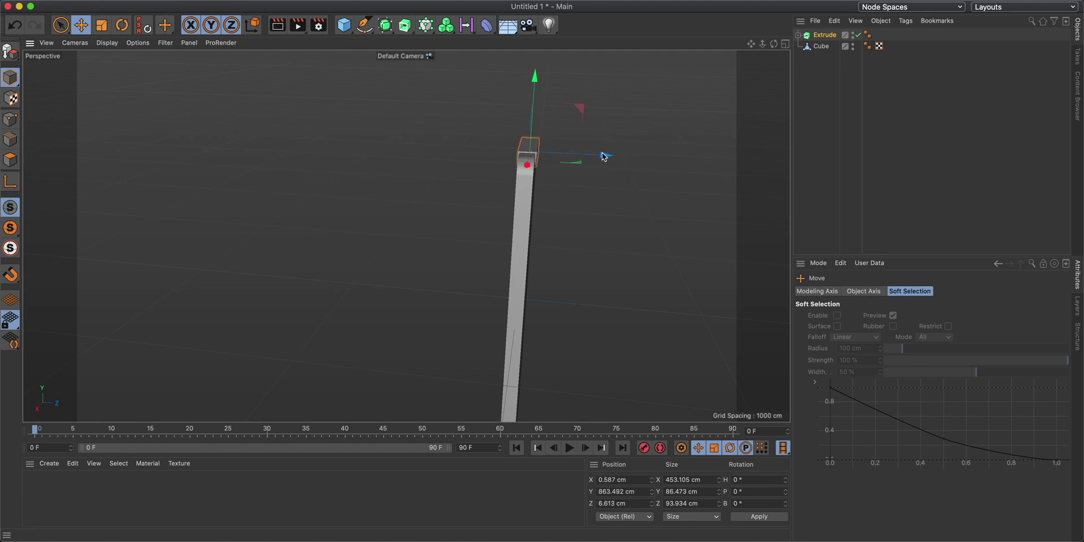
Step: Stretch only the notch extrusion's depth to about 113 cm, and shift it horizontally to X about 21 cm
key(t)
mouse_move(613, 159)
mouse_down()
mouse_move(632, 158)
mouse_move(624, 156)
mouse_up()
alt+drag(503, 189, 630, 182)
alt+middle_drag(430, 163, 497, 146)
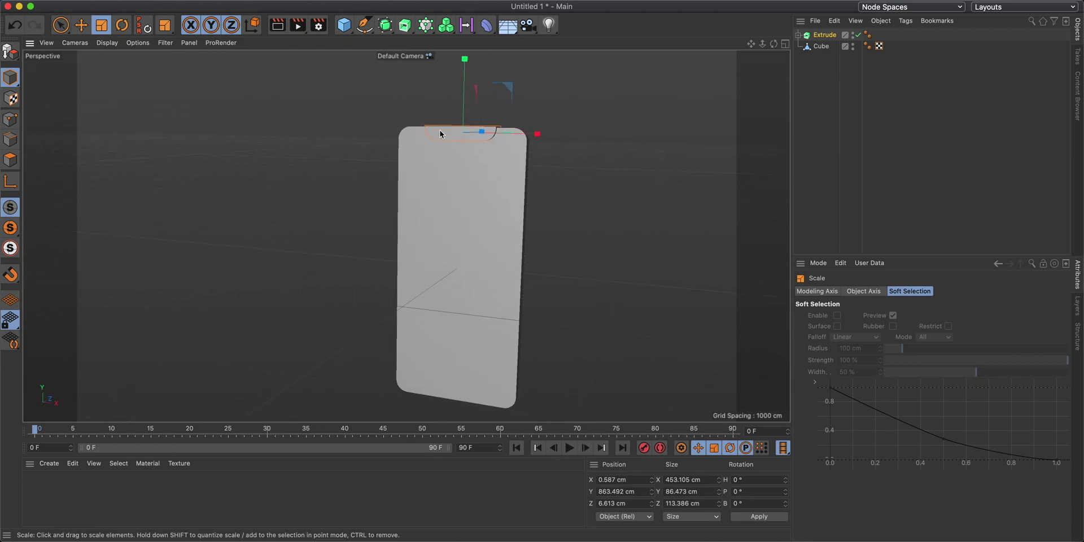
key(e)
drag(538, 134, 521, 144)
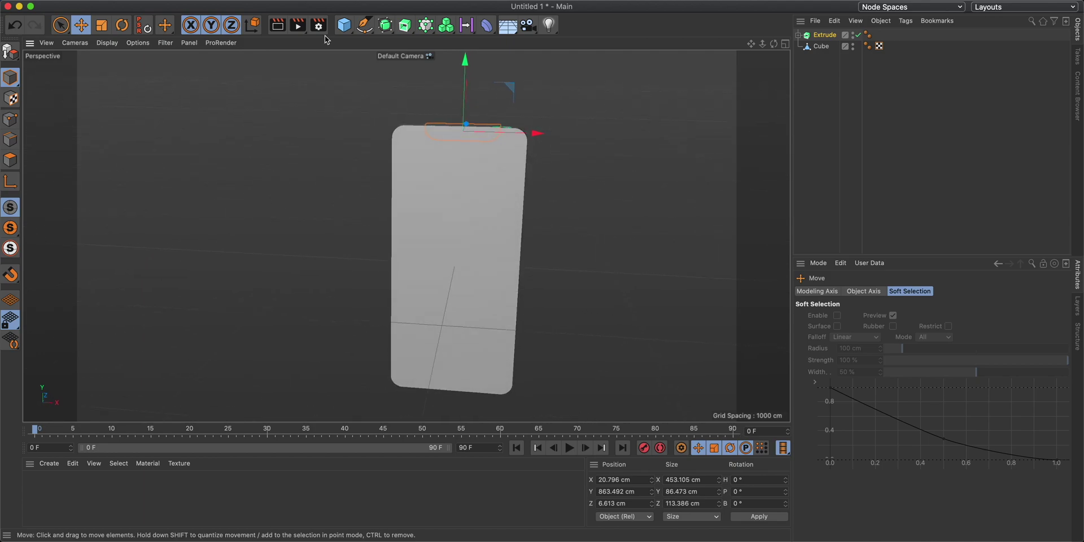
Step: Add a Boole generator and nest the Cube first and the Extrude second inside it to cut the notch from the phone body
click(385, 25)
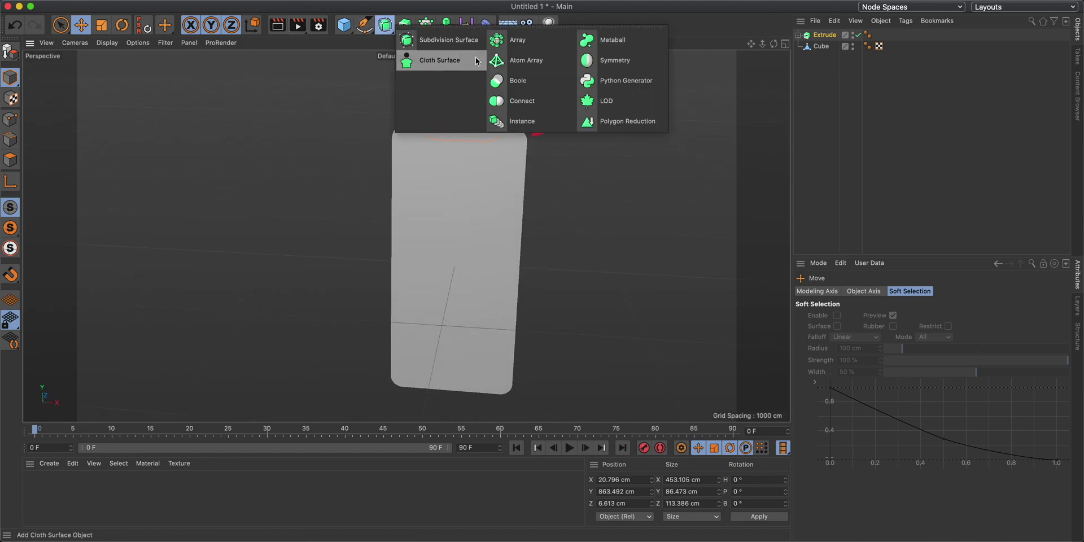
click(510, 81)
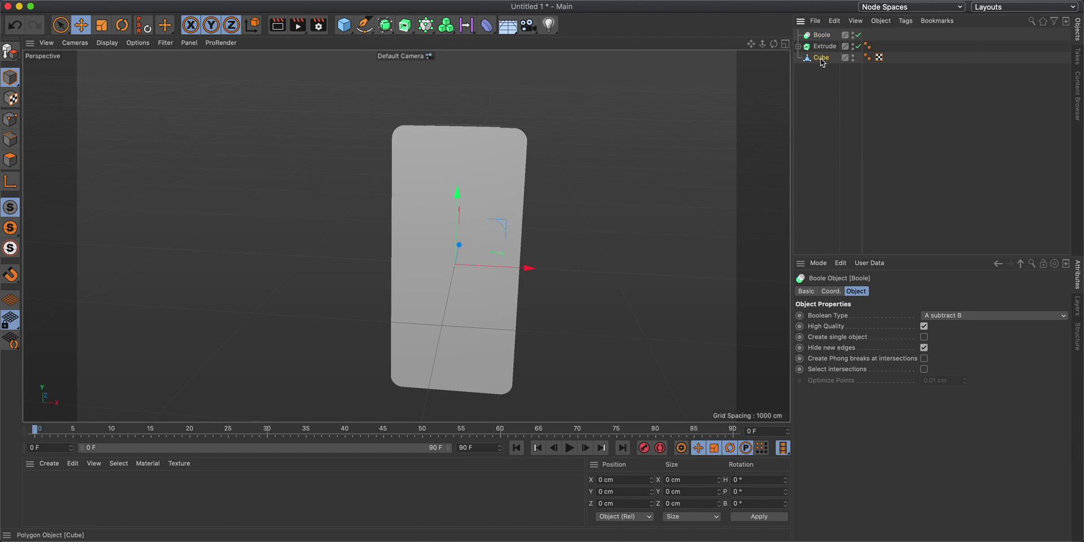
drag(825, 39, 826, 39)
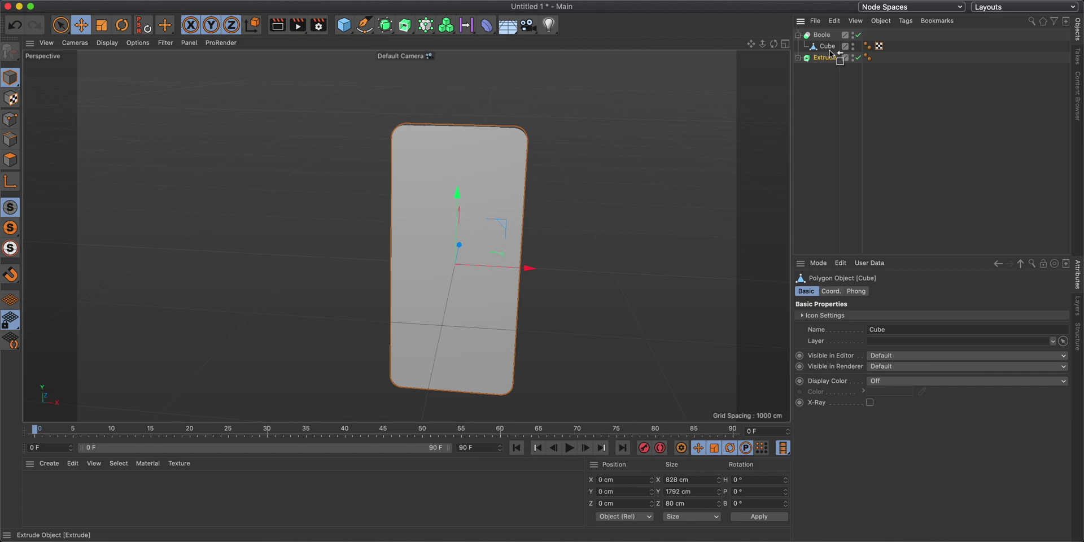
drag(831, 54, 830, 55)
click(541, 129)
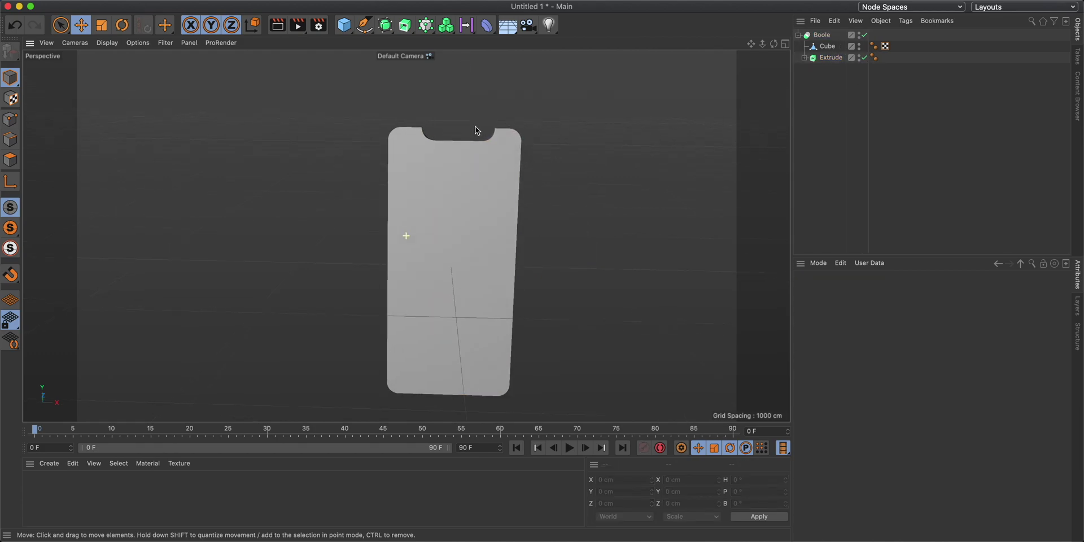
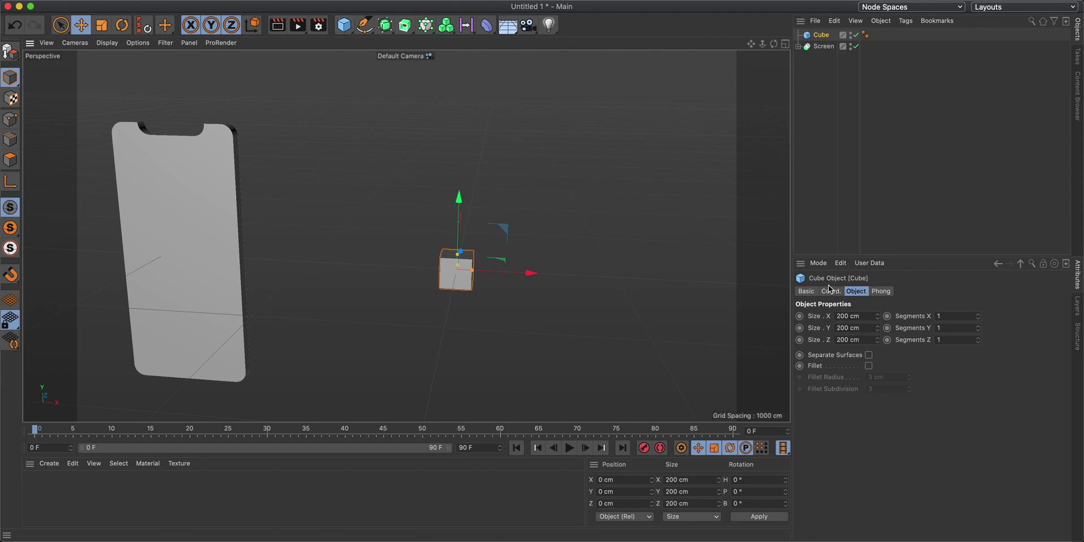
Step: Set the new cube's size to 828 cm in X, 1792 cm in Y and 80 cm in Z
text(808)
key(Tab)
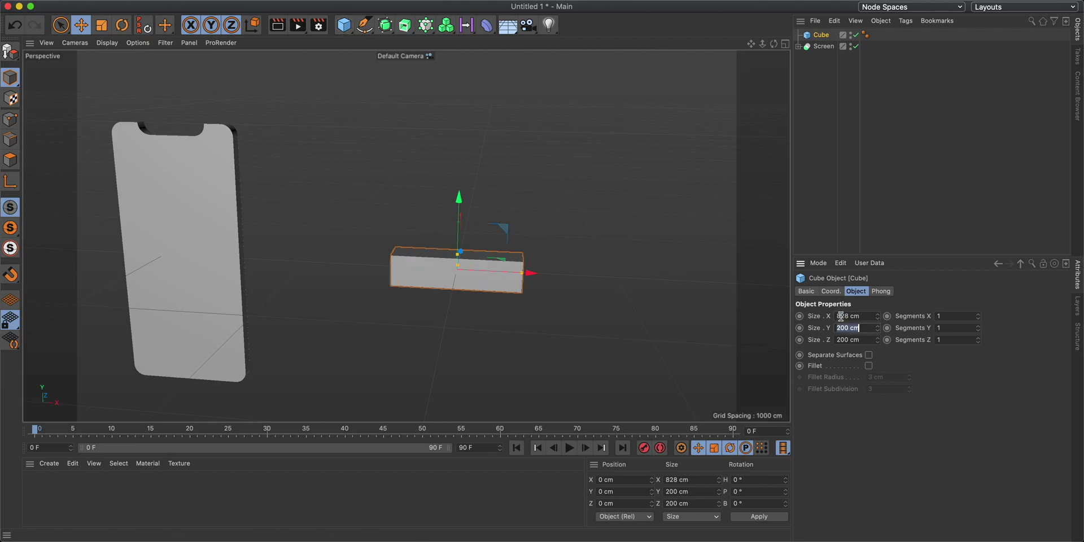
text(1792)
key(Tab)
text(80)
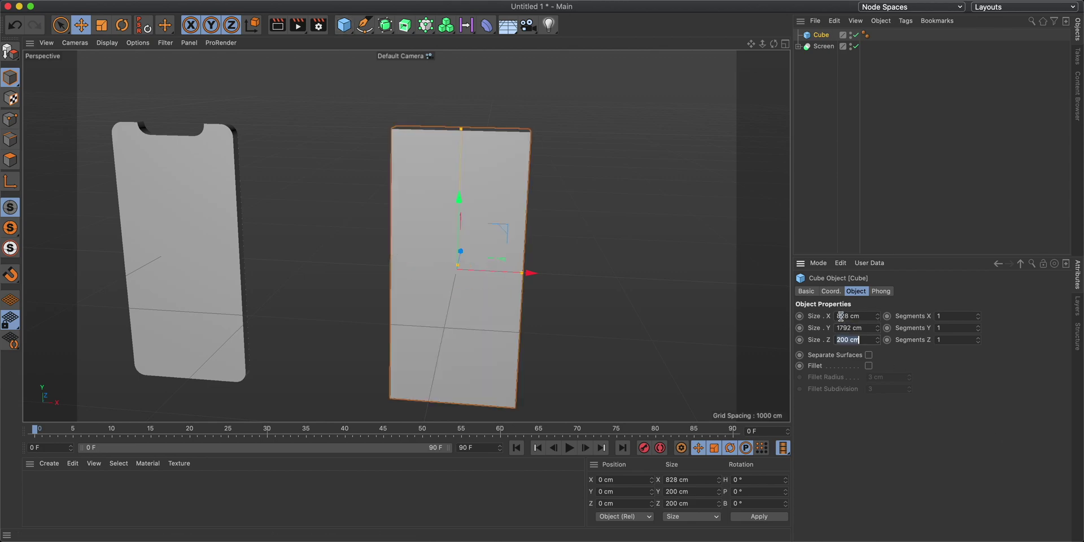
key(Return)
alt+drag(477, 156, 489, 188)
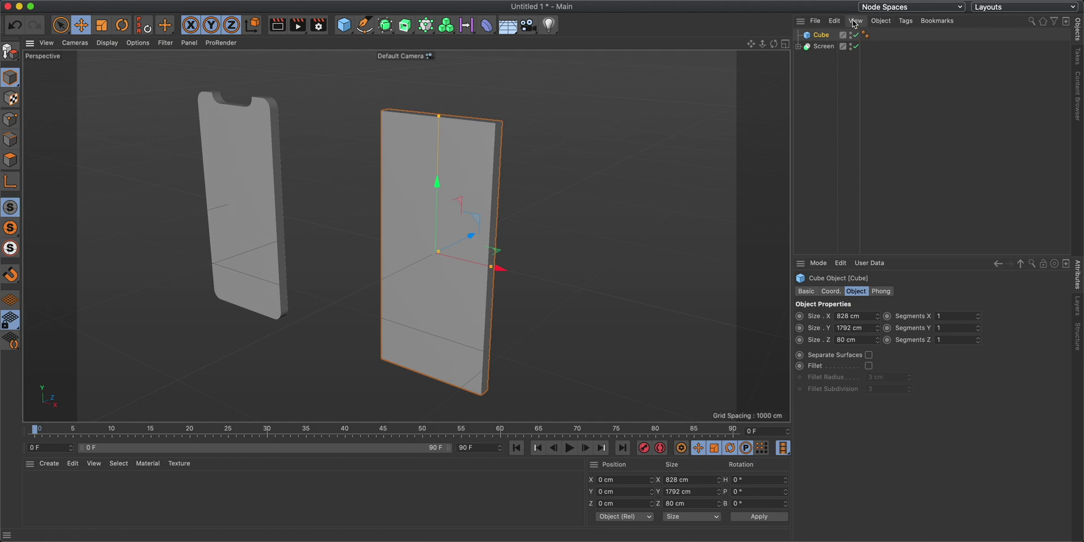
Step: Convert the cube to an editable polygon object and ring-select its four short corner edges running through the thickness
key(c)
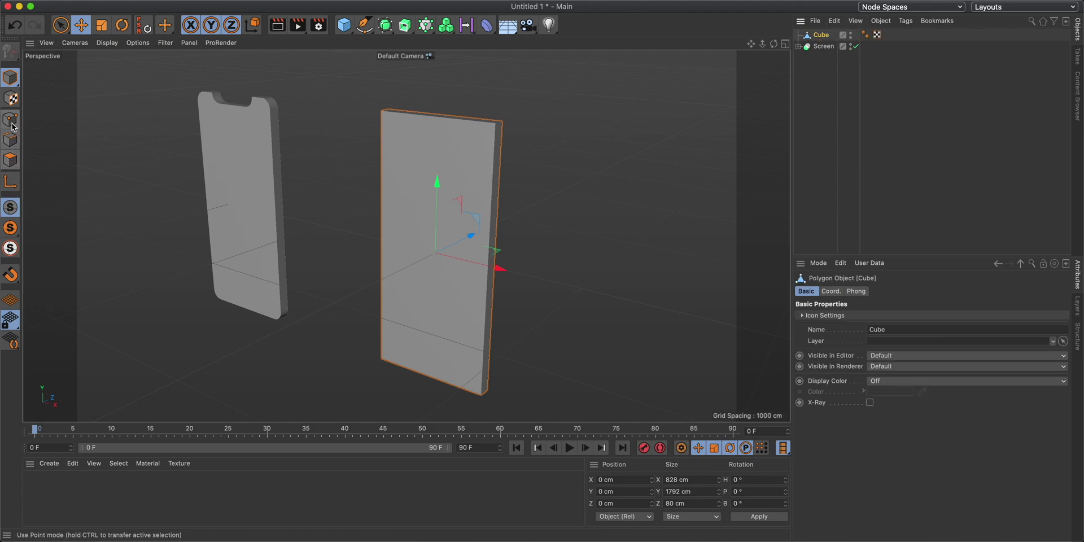
click(61, 25)
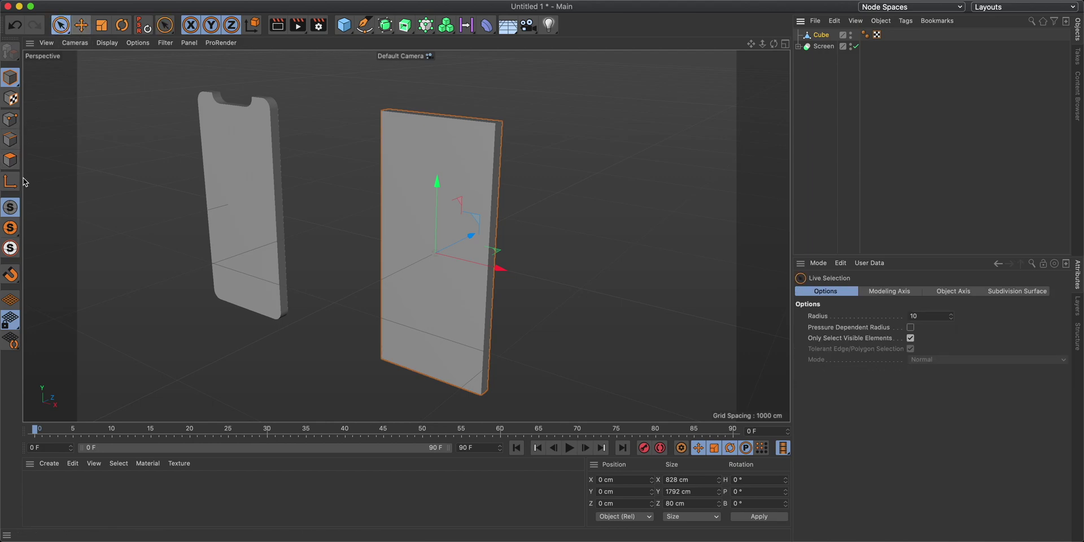
click(11, 148)
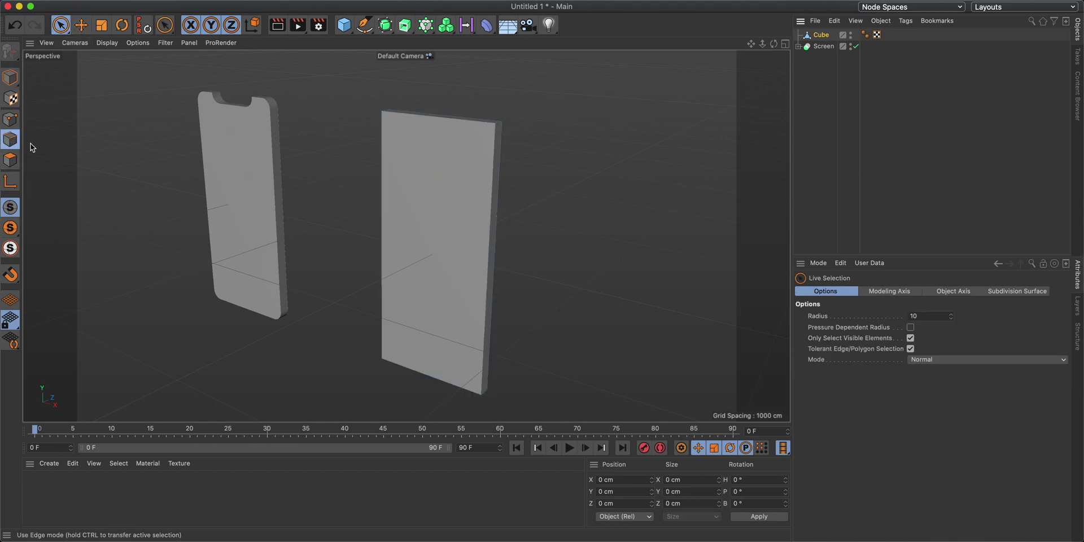
alt+drag(465, 143, 447, 144)
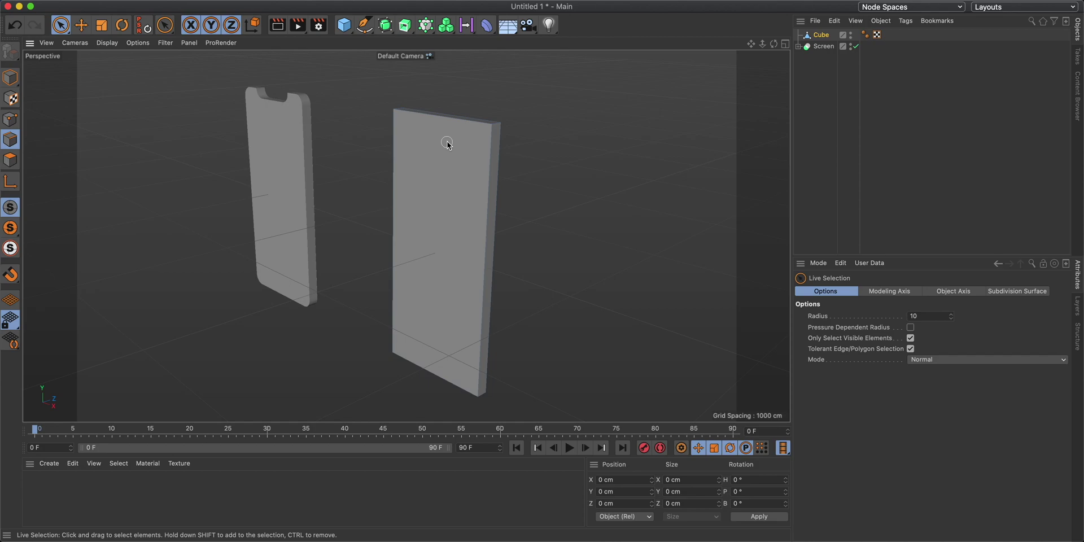
key(u)
key(b)
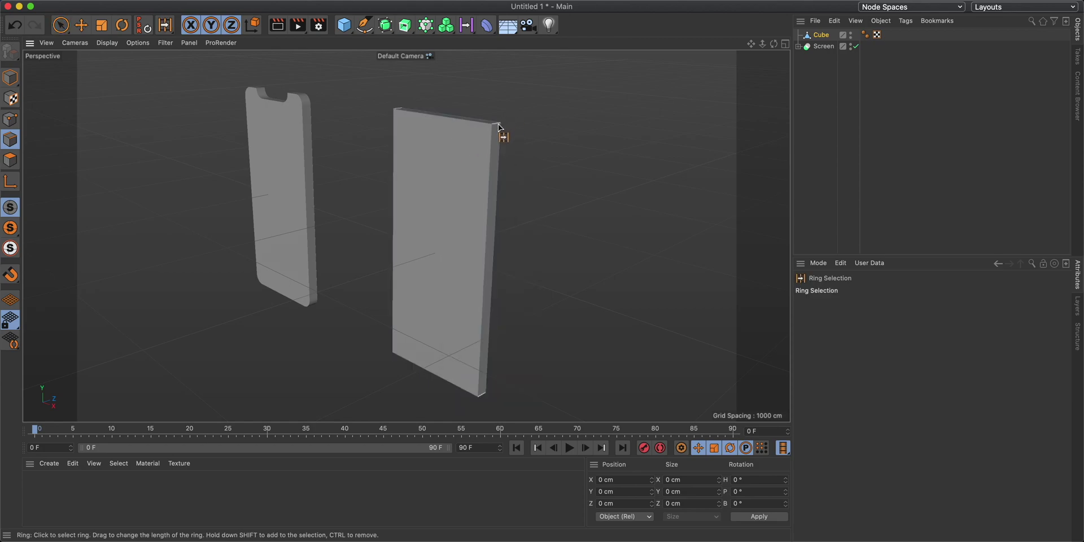
click(498, 128)
alt+drag(432, 159, 480, 148)
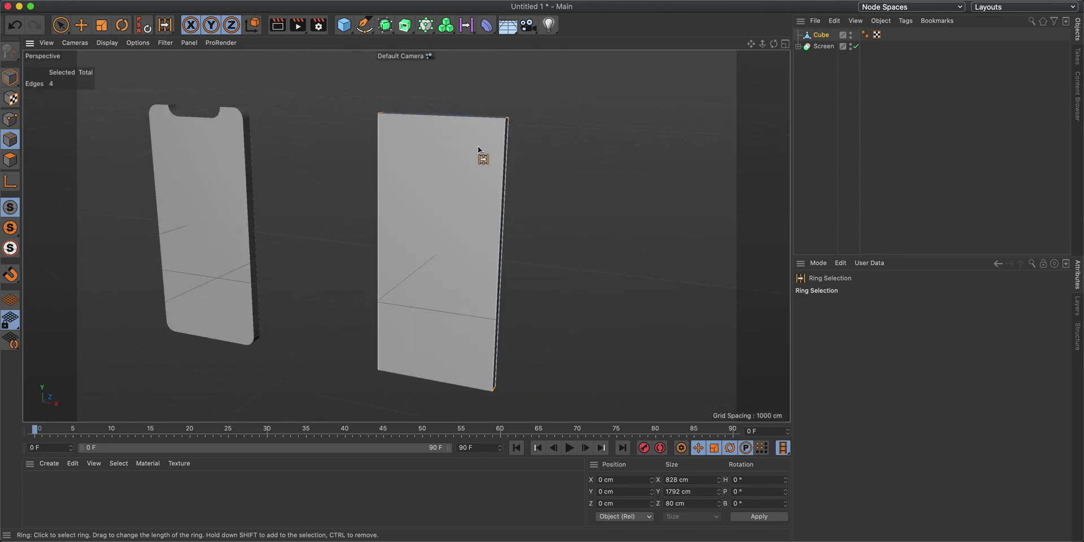
Step: Bevel the selected corner edges with a 120 cm offset and 250 subdivisions, and return to whole-object mode with the Move tool
key(m)
key(s)
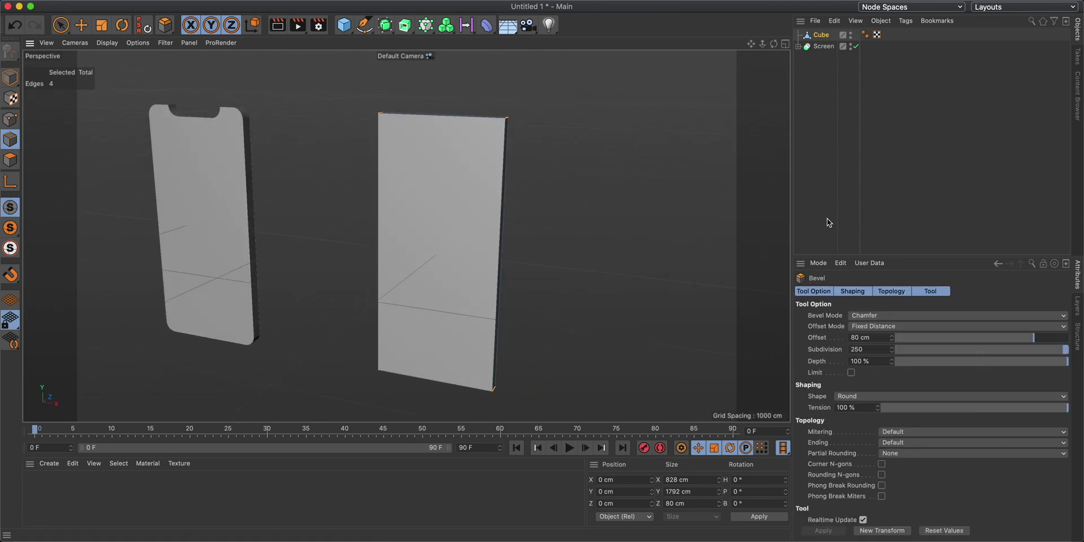
click(862, 338)
text(120)
key(Return)
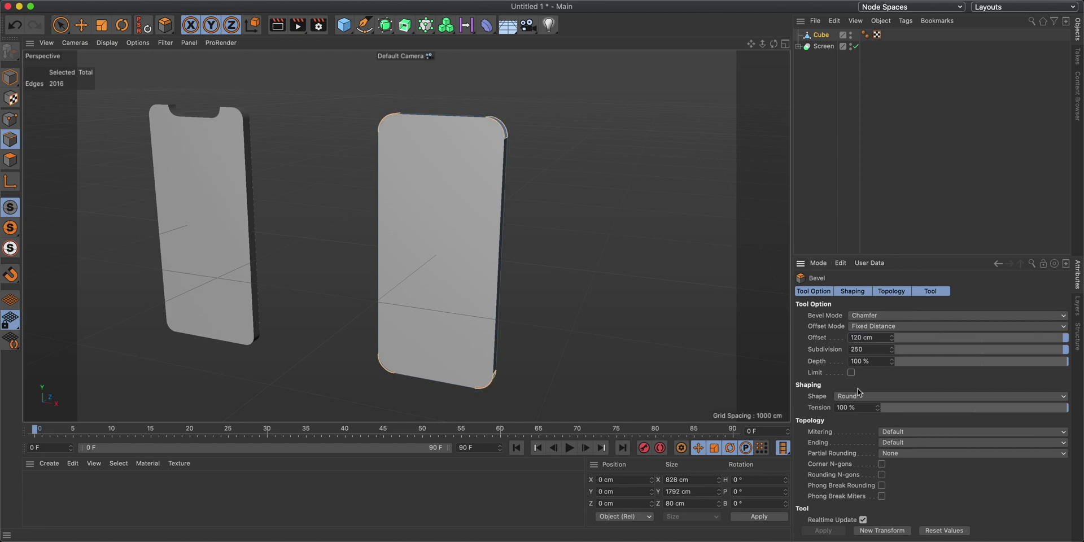
click(10, 77)
click(81, 25)
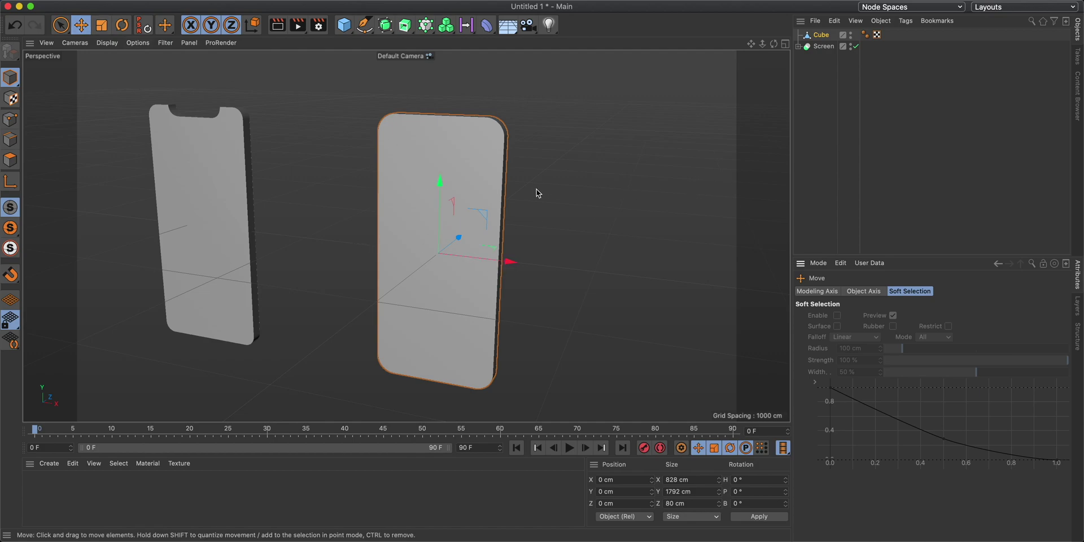
Step: Move the Screen object onto the new phone body by setting its X position to 0 cm
mouse_move(514, 193)
alt+mouse_down()
mouse_move(535, 198)
mouse_move(511, 201)
mouse_move(523, 200)
alt+mouse_up()
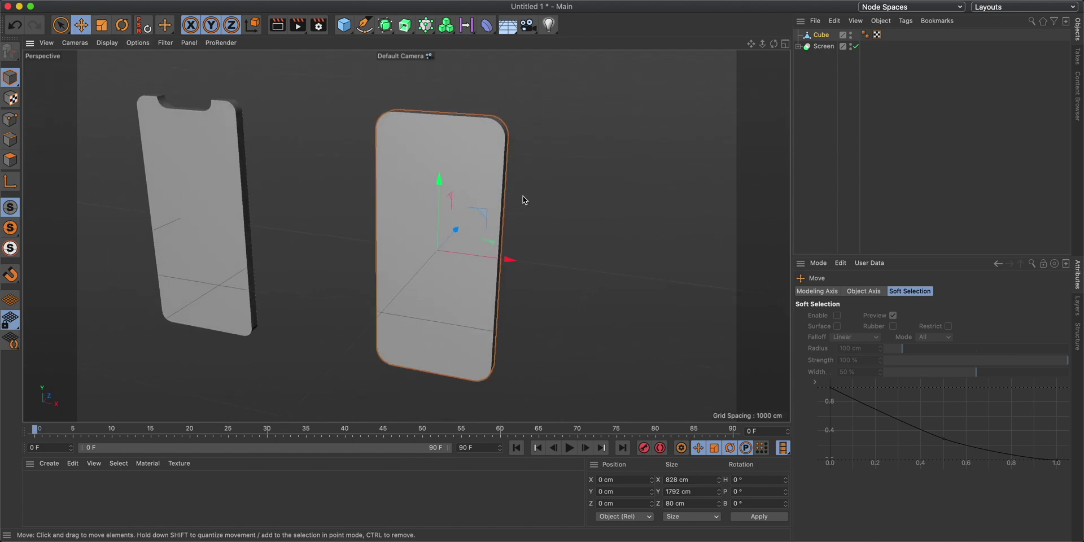
alt+middle_drag(524, 200, 595, 198)
click(259, 123)
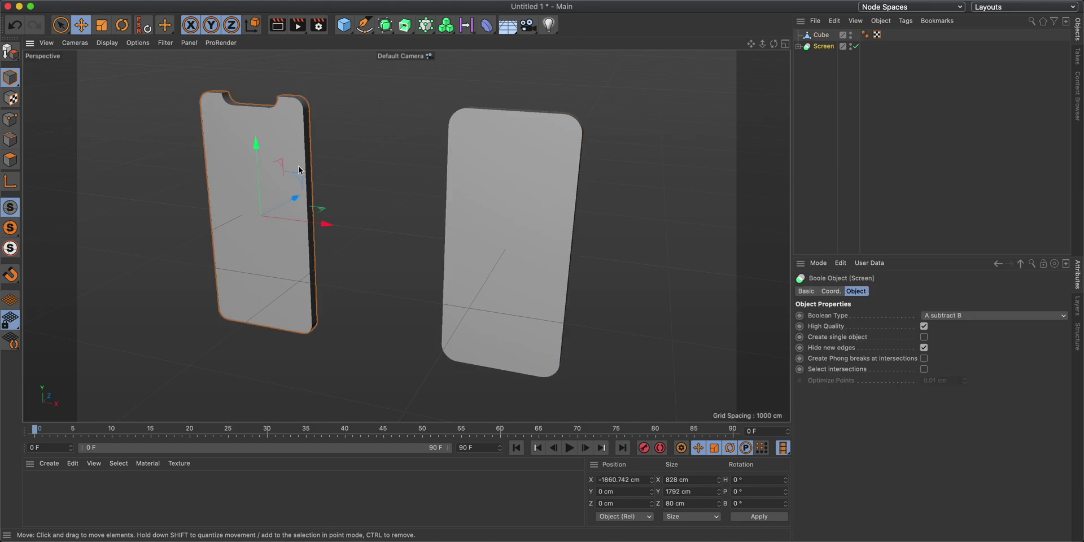
click(627, 480)
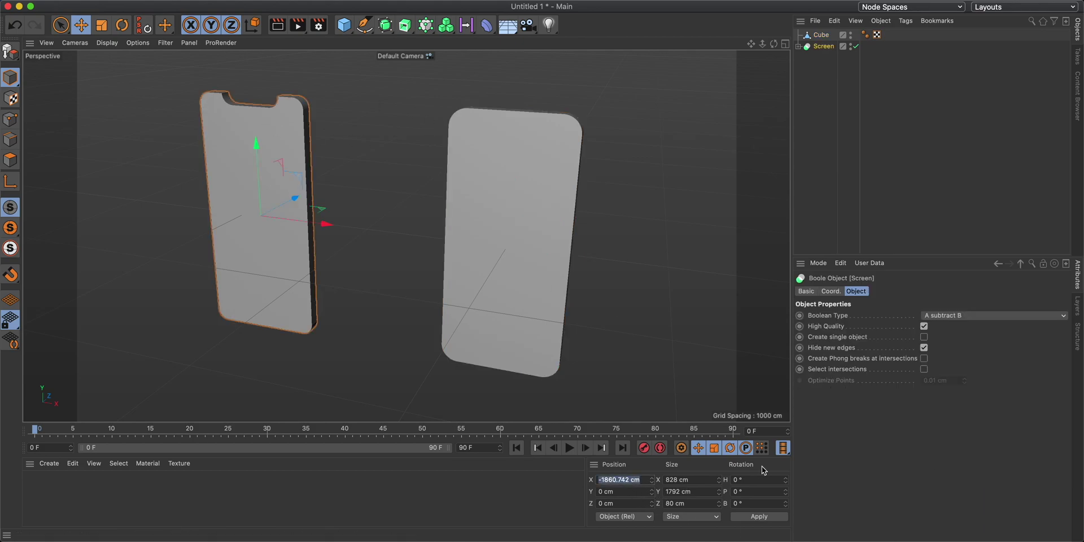
text(0)
key(Return)
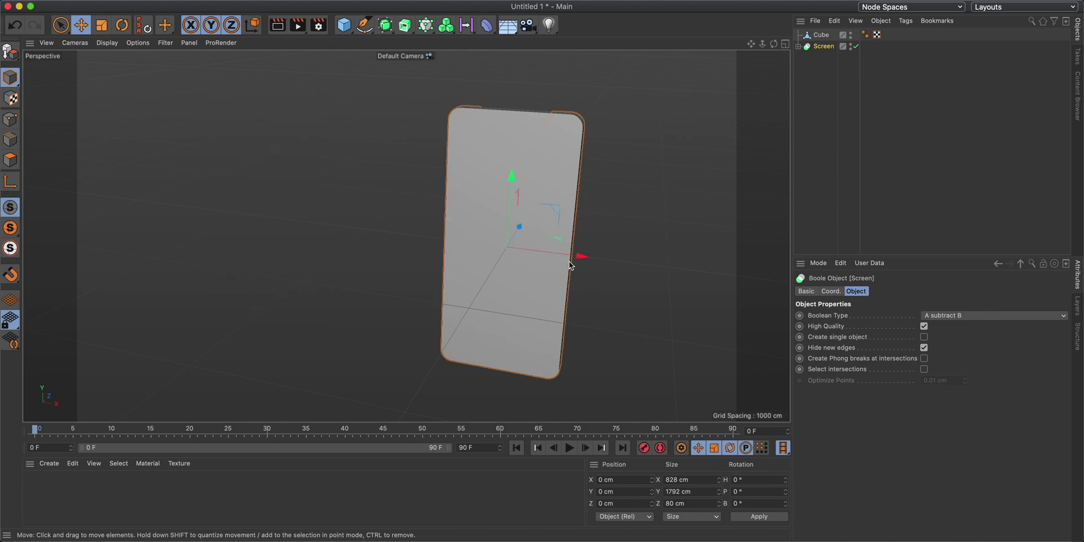
alt+drag(575, 205, 461, 177)
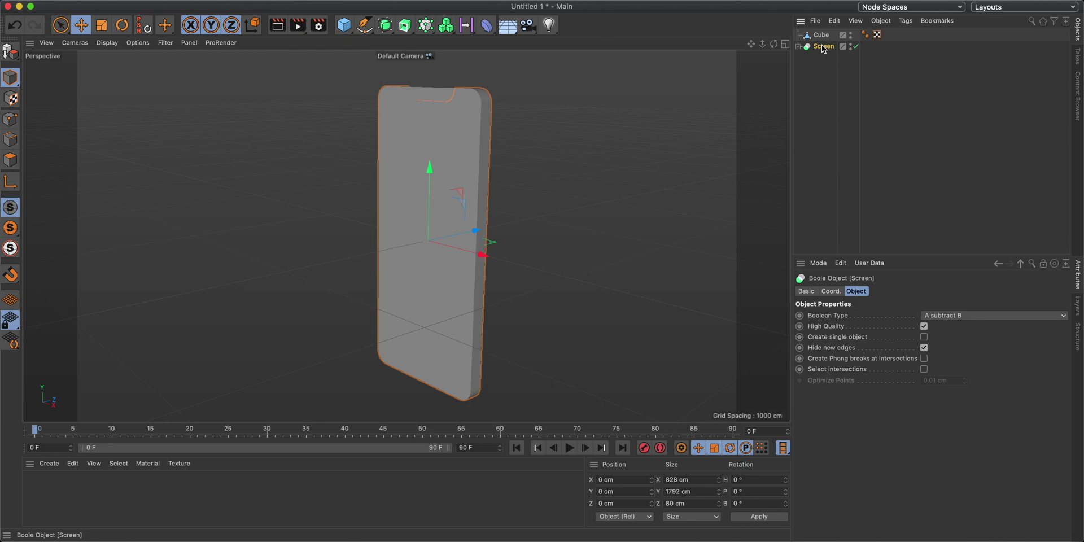
Step: Offset the Screen object slightly from the phone body by setting its Z position to -0.05 cm
click(831, 291)
double_click(839, 316)
key(Tab)
key(Tab)
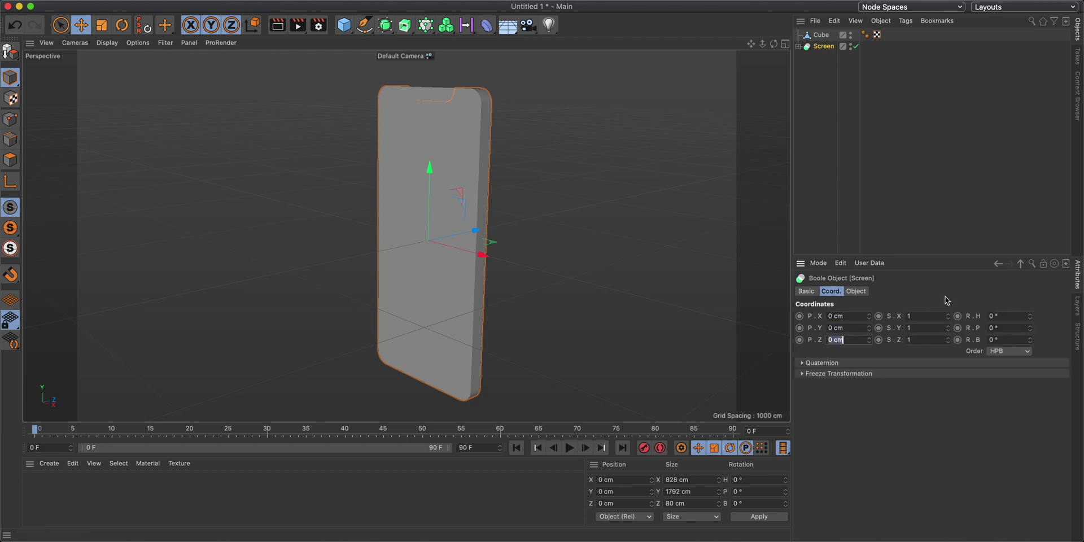
text(0.05)
key(Return)
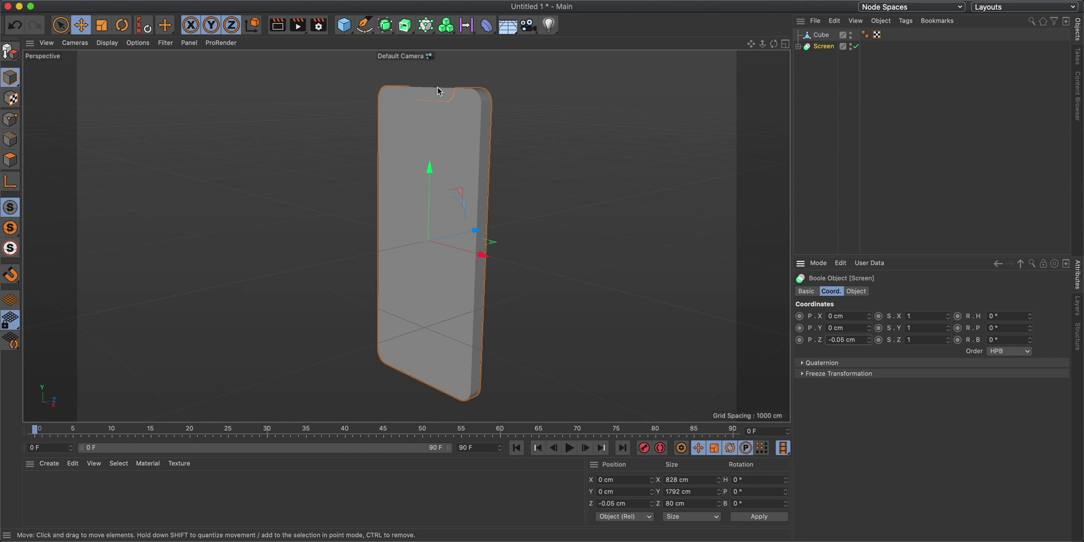
alt+drag(379, 255, 427, 244)
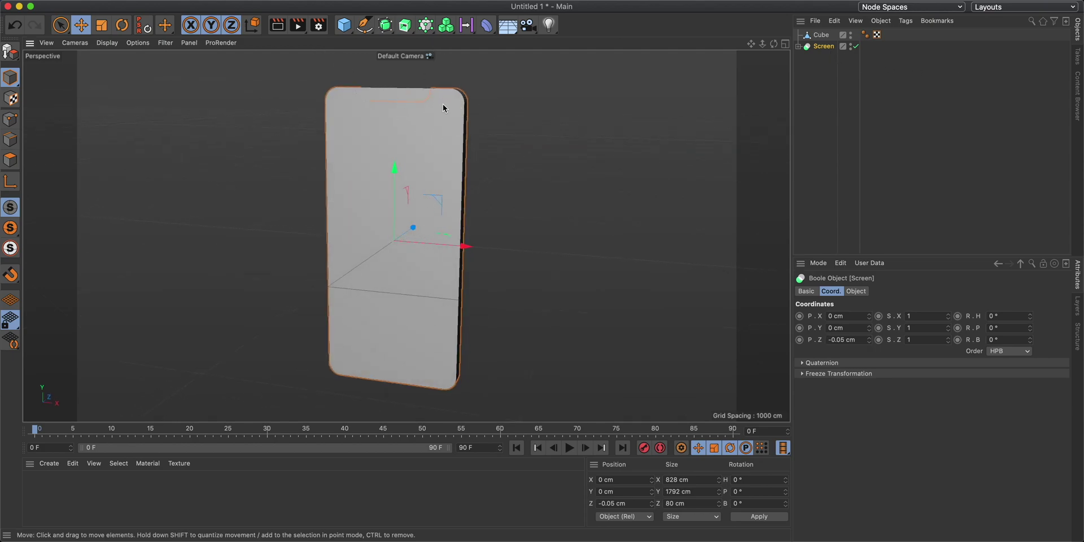
alt+drag(438, 135, 353, 141)
alt+drag(399, 131, 435, 142)
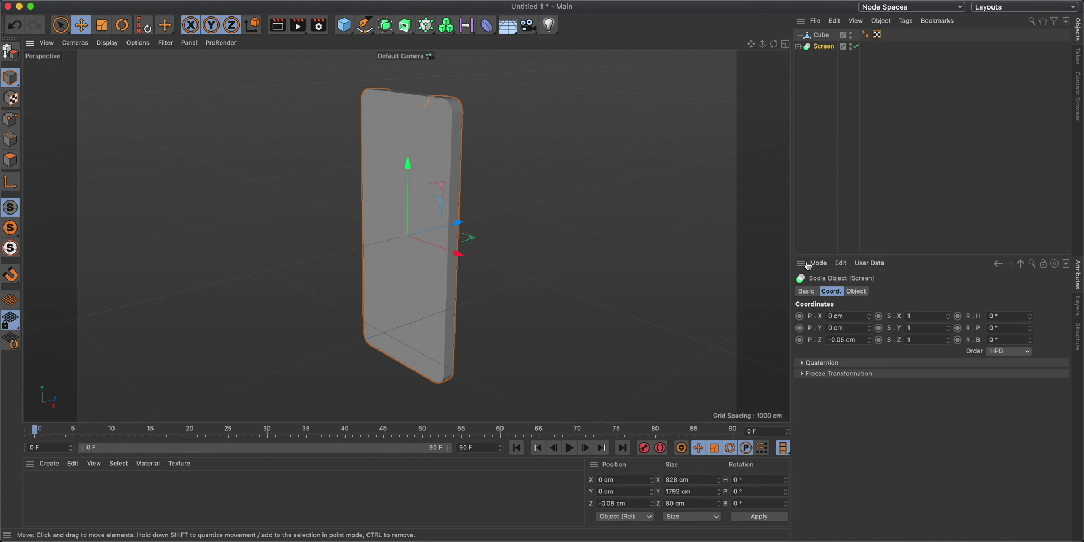
Step: Scale the Screen object to 0.92 in X and 0.96 in Y so it leaves a bezel around it
click(918, 315)
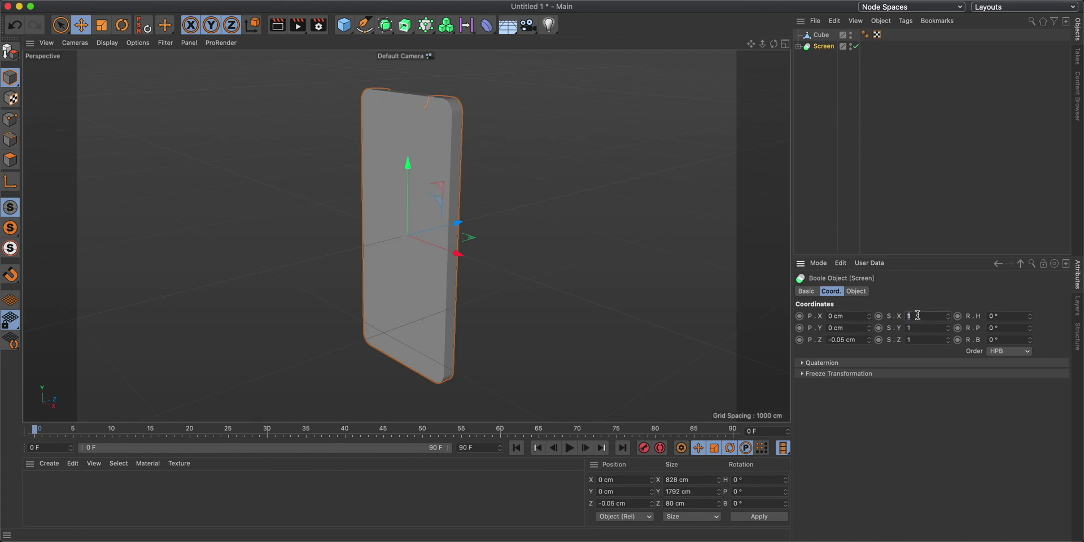
text(0.92)
key(Tab)
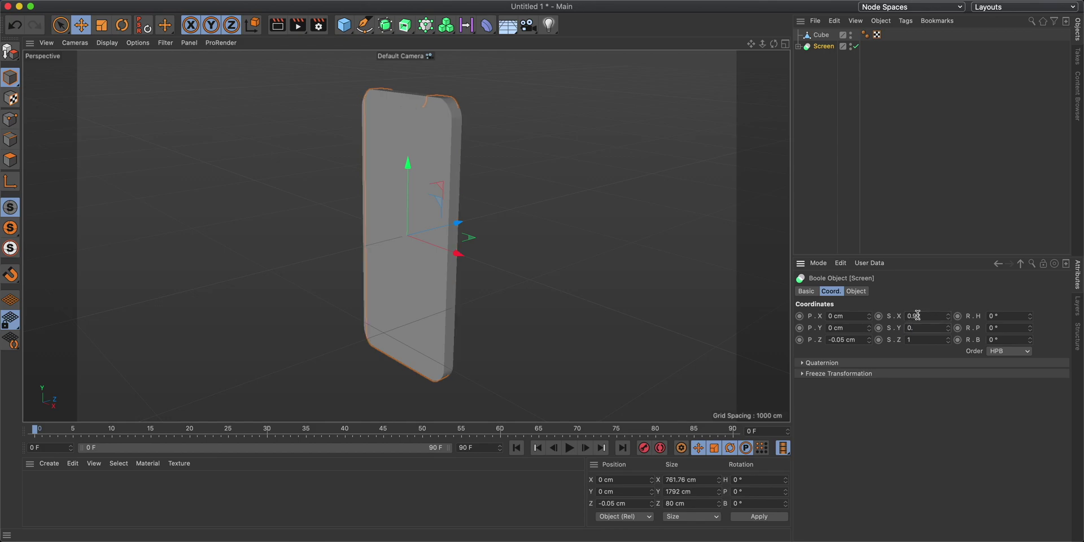
text(0.96)
key(Return)
alt+drag(373, 146, 384, 88)
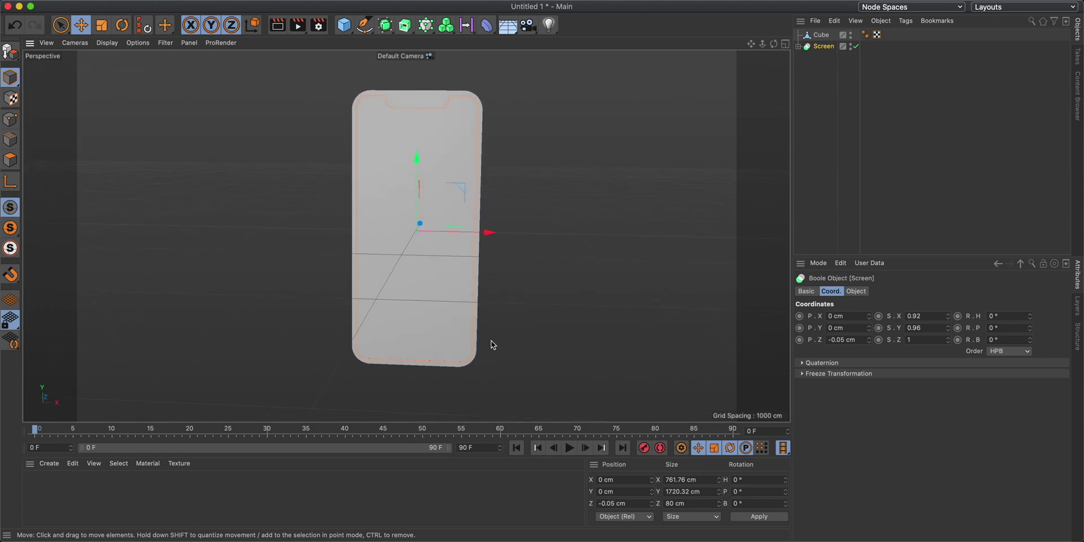
Step: Examine how the screen sits on the phone body from the front and close up at the side, using viewport test renders
mouse_move(407, 238)
alt+middle_down()
mouse_move(422, 230)
mouse_move(422, 241)
alt+middle_up()
scroll(422, 241, down, 4)
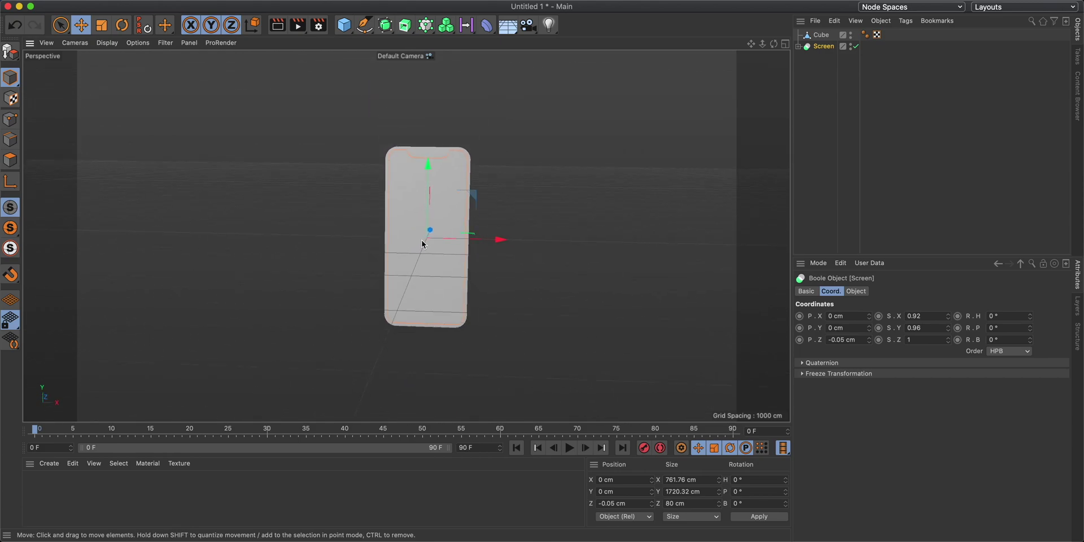
scroll(422, 240, up, 6)
scroll(423, 243, down, 2)
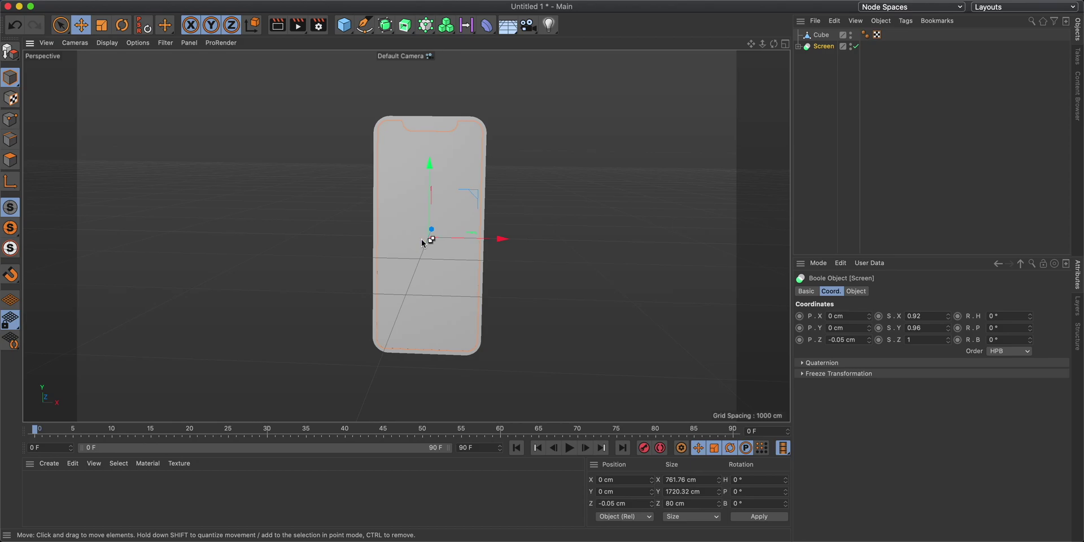
scroll(425, 239, up, 1)
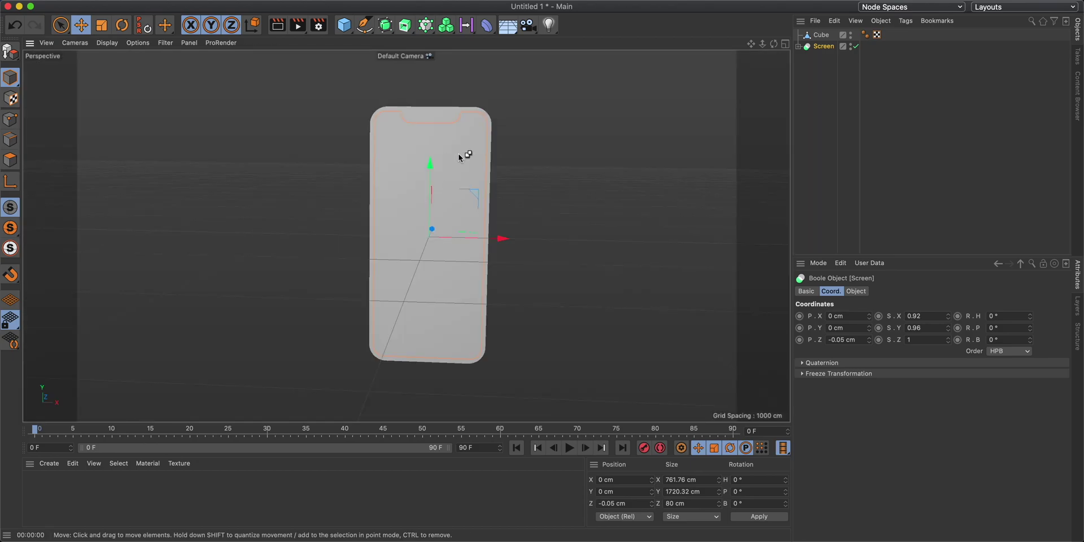
key(ctrl+r)
alt+drag(447, 215, 372, 213)
alt+right_drag(477, 190, 761, 180)
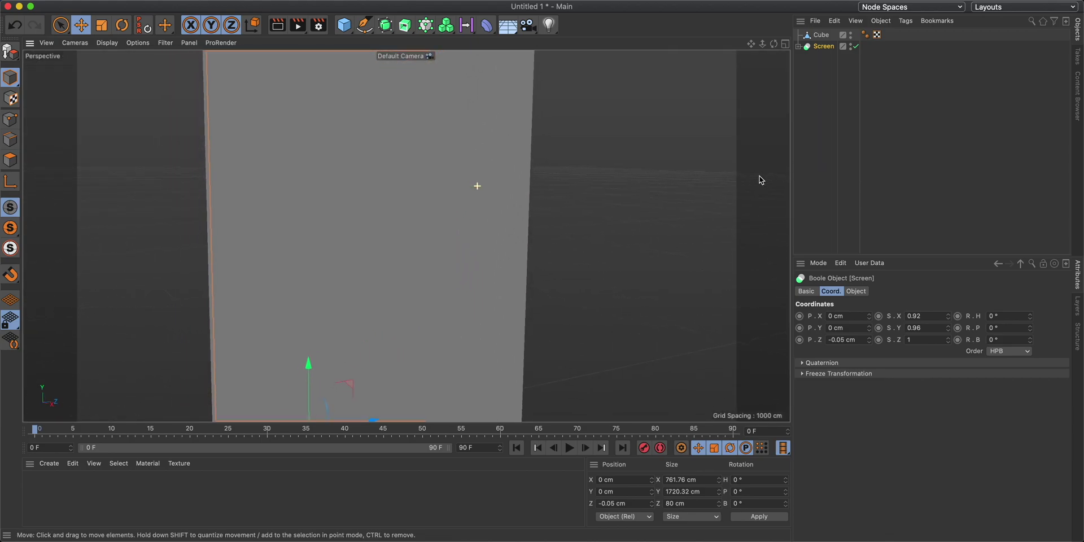
key(ctrl+r)
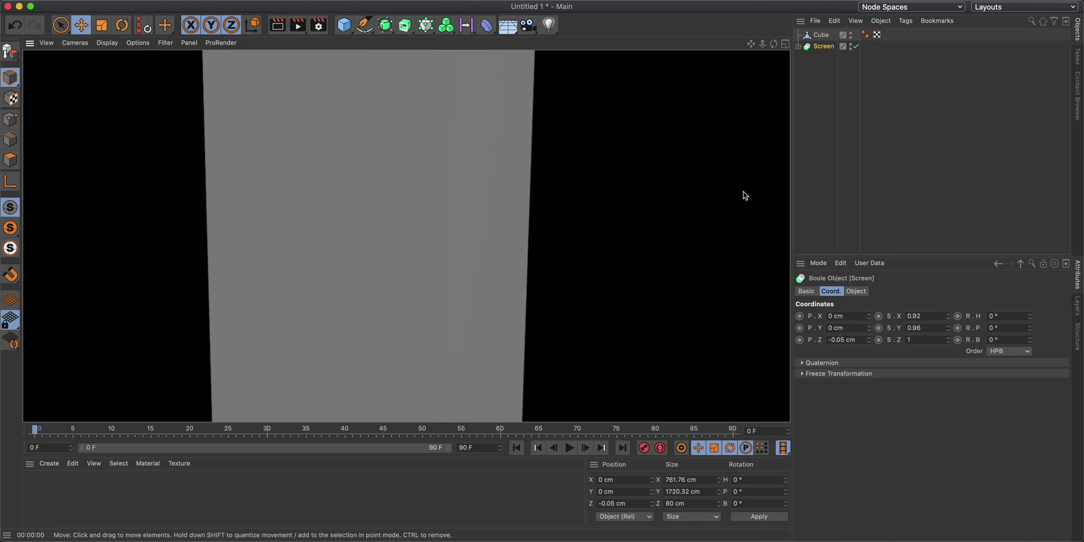
click(808, 135)
alt+drag(471, 178, 297, 206)
mouse_move(400, 201)
alt+mouse_down()
mouse_move(512, 202)
mouse_move(417, 198)
alt+mouse_up()
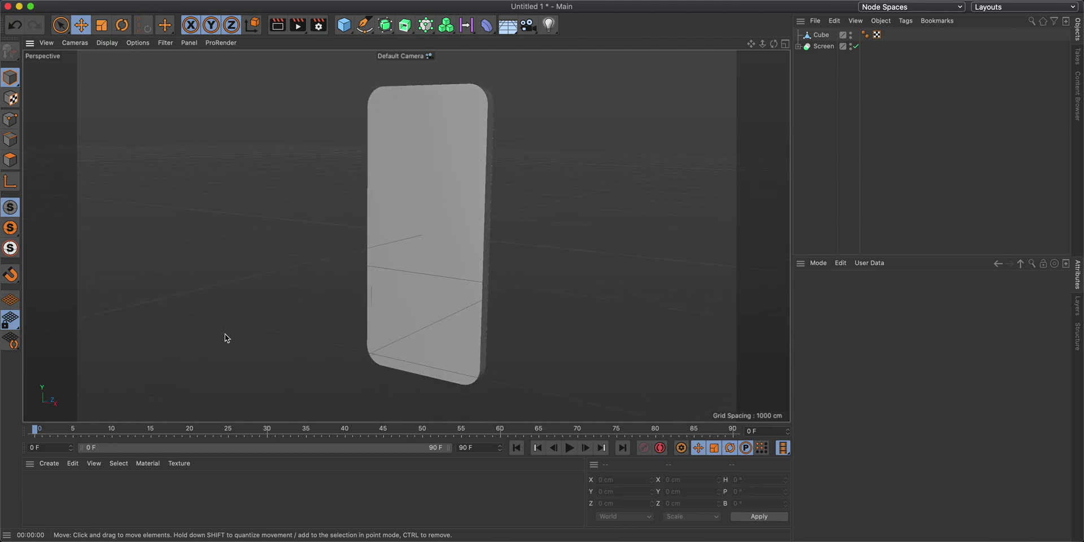
Step: Create a new material and open its Color channel for editing
double_click(47, 491)
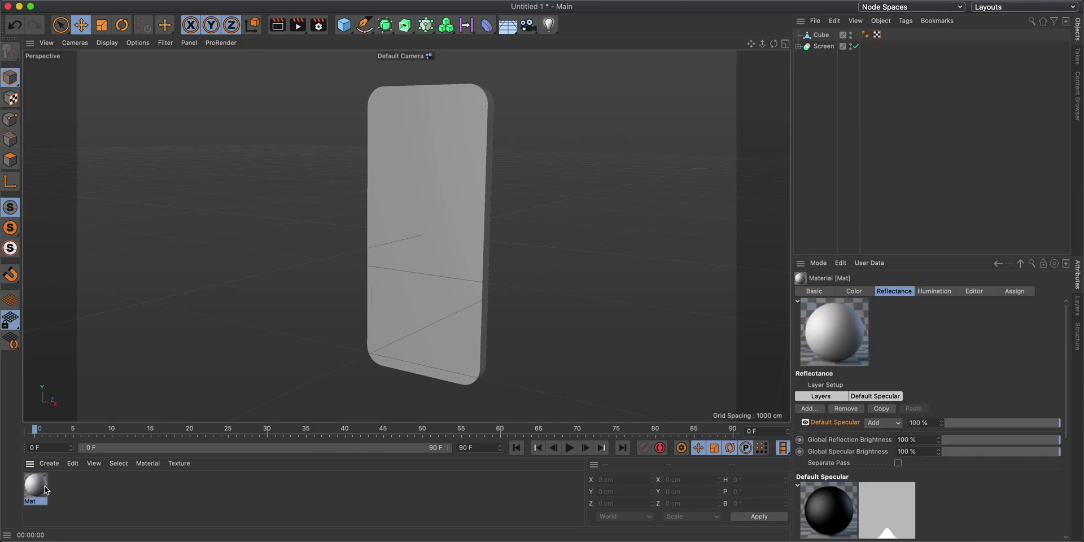
double_click(35, 487)
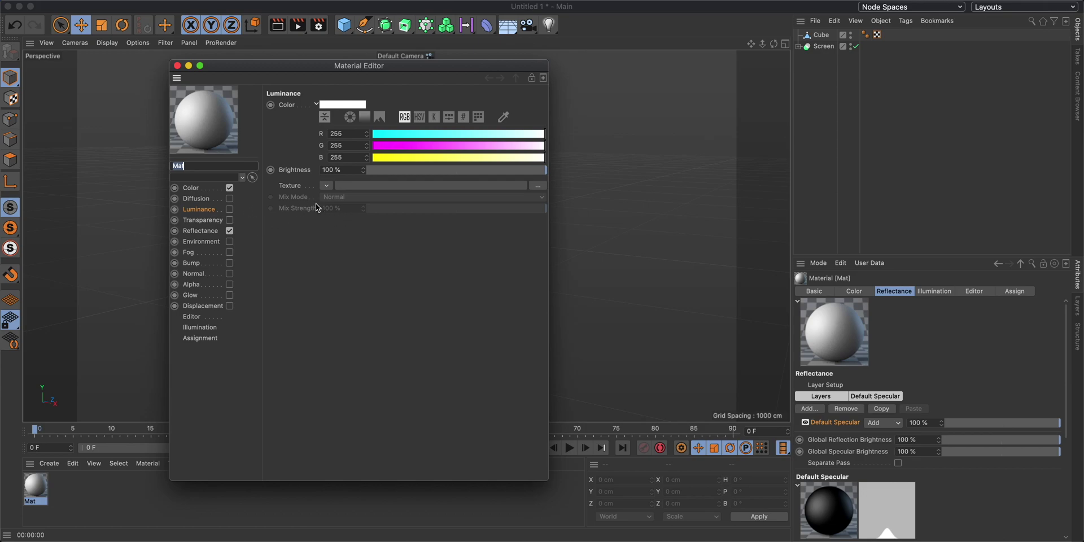
click(198, 188)
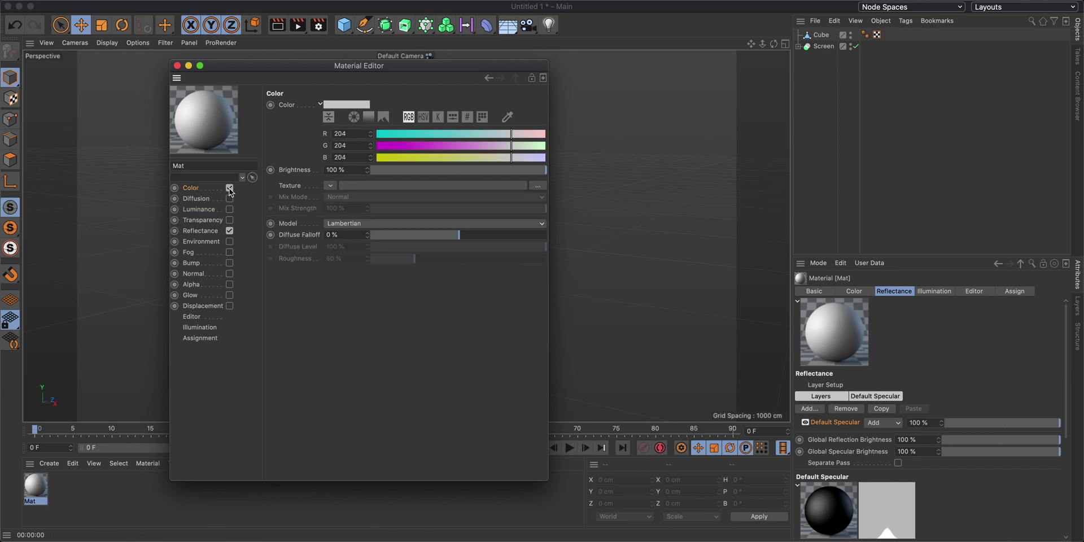
Step: Set the material's color to R 176, G 116, B 79 and raise its brightness
click(351, 132)
text(176)
key(Tab)
text(116)
key(Tab)
text(79)
key(Tab)
text(1)
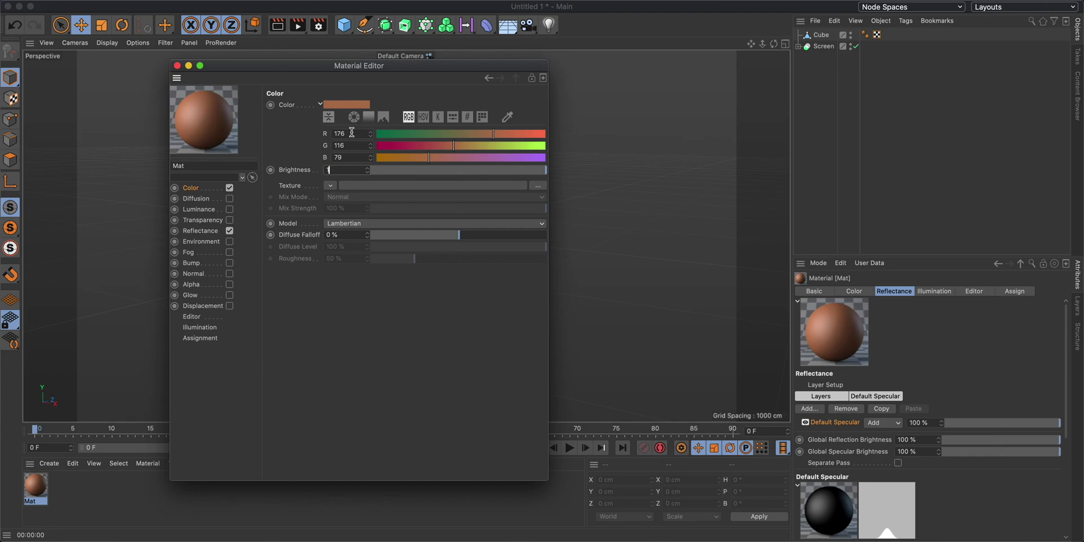
key(Return)
Step: Replace the copper material's default specular with a Beckmann reflection layer at 35% strength
click(195, 231)
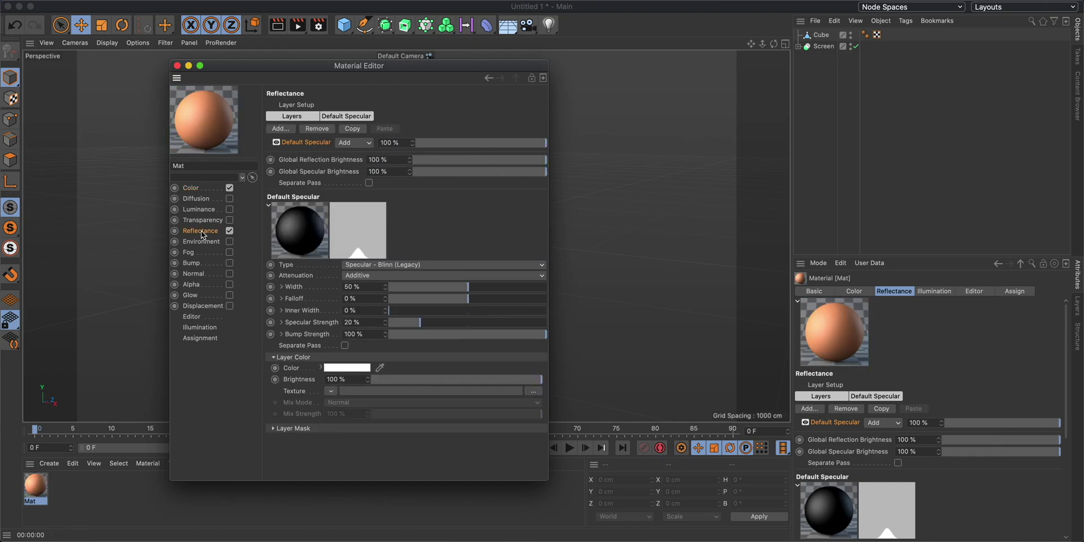
key(Delete)
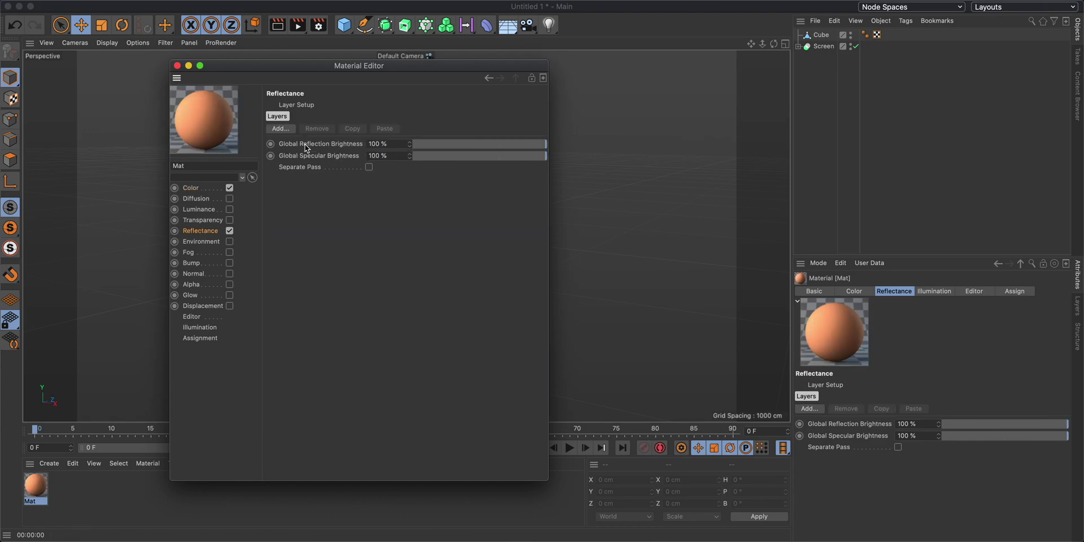
click(285, 131)
click(364, 142)
double_click(368, 141)
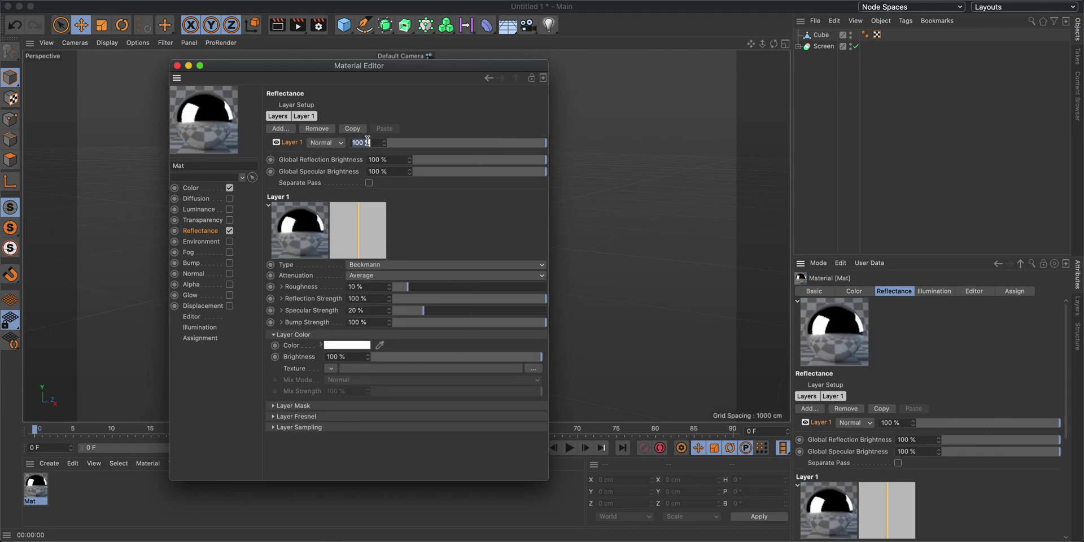
text(5)
key(Return)
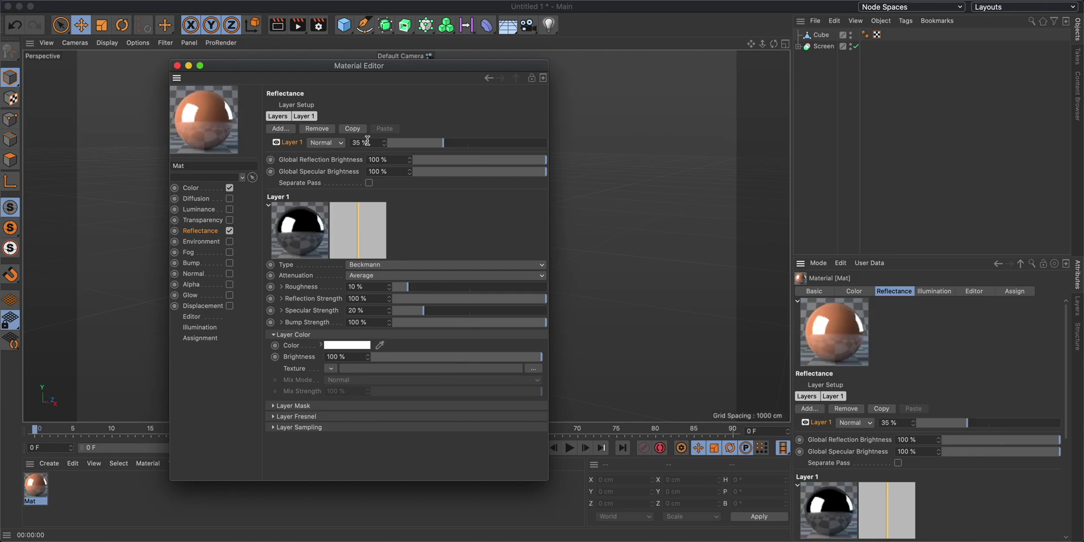
click(177, 65)
Step: Rename the Cube object to Body
alt+drag(471, 151, 450, 88)
alt+drag(482, 277, 339, 172)
click(820, 36)
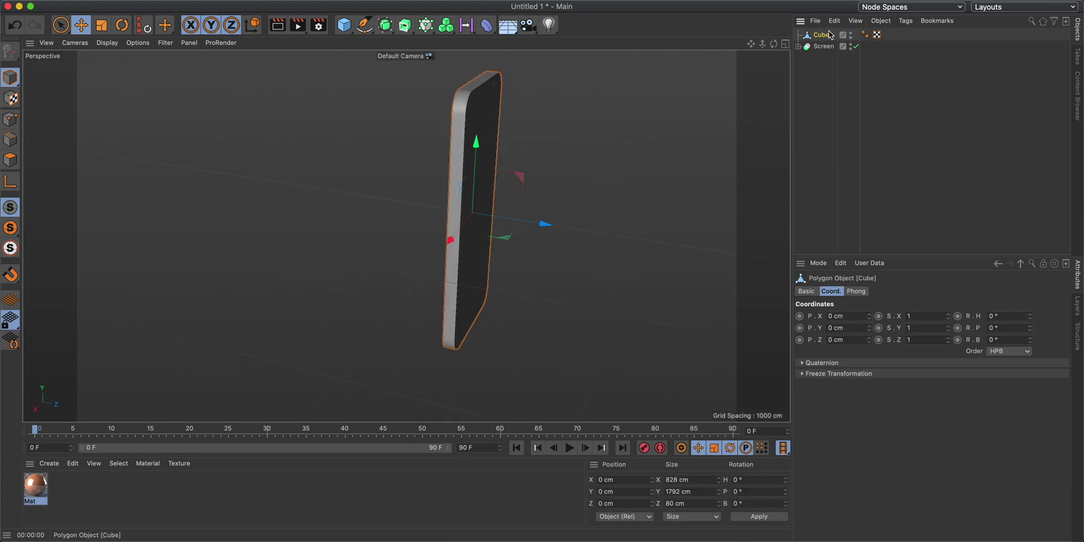
double_click(822, 35)
text(Body)
key(Return)
Step: Use Live Selection in polygon mode to select the rim faces of Body around its first rounded corner
alt+drag(511, 124, 582, 115)
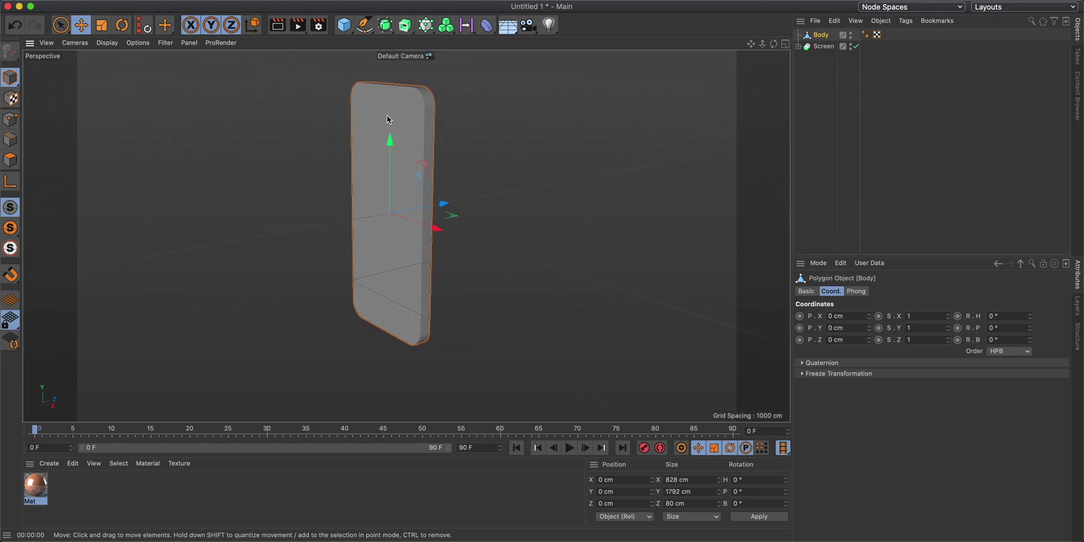
alt+middle_drag(388, 119, 440, 155)
click(60, 24)
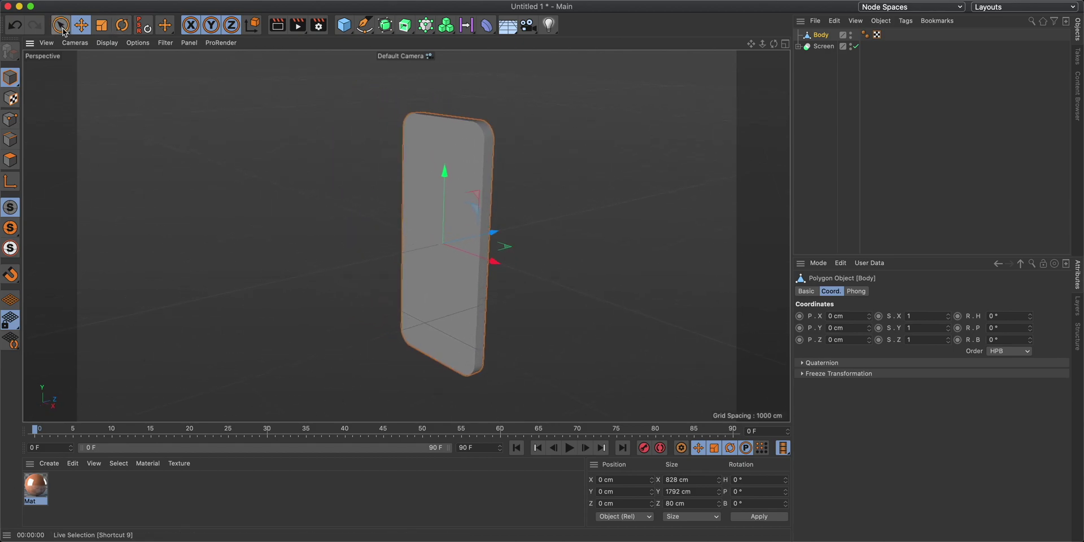
click(9, 160)
alt+drag(496, 181, 412, 198)
click(476, 166)
alt+right_drag(475, 165, 572, 165)
mouse_move(479, 143)
alt+mouse_down()
mouse_move(503, 146)
mouse_move(484, 158)
mouse_move(486, 205)
mouse_move(474, 113)
mouse_move(465, 151)
alt+mouse_up()
alt+right_drag(466, 151, 592, 136)
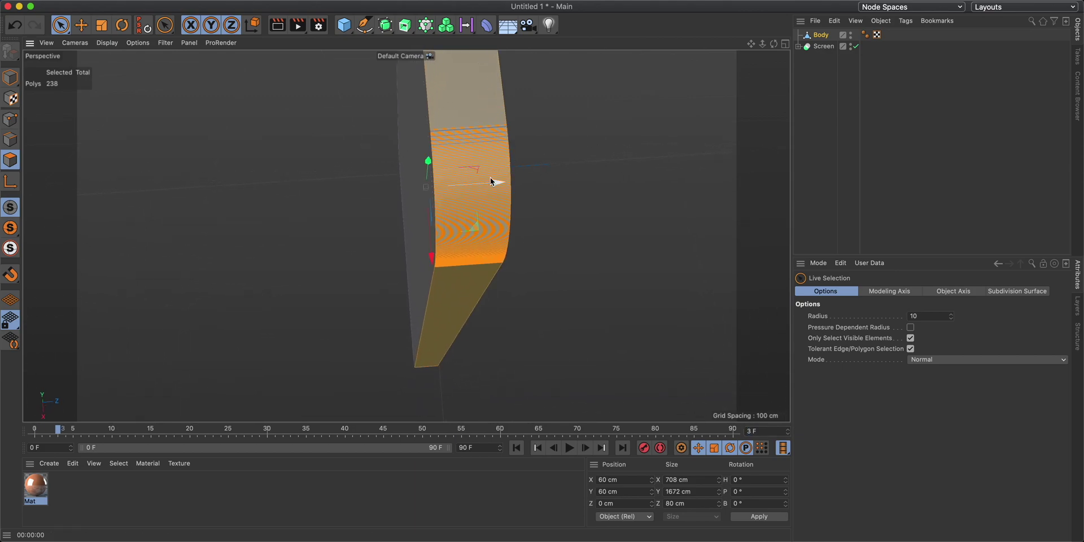
Step: Undo the accidental change to the selected polygons and add the missed strips of the first rounded corner to the selection
drag(473, 169, 469, 158)
key(super+z)
shift+click(441, 142)
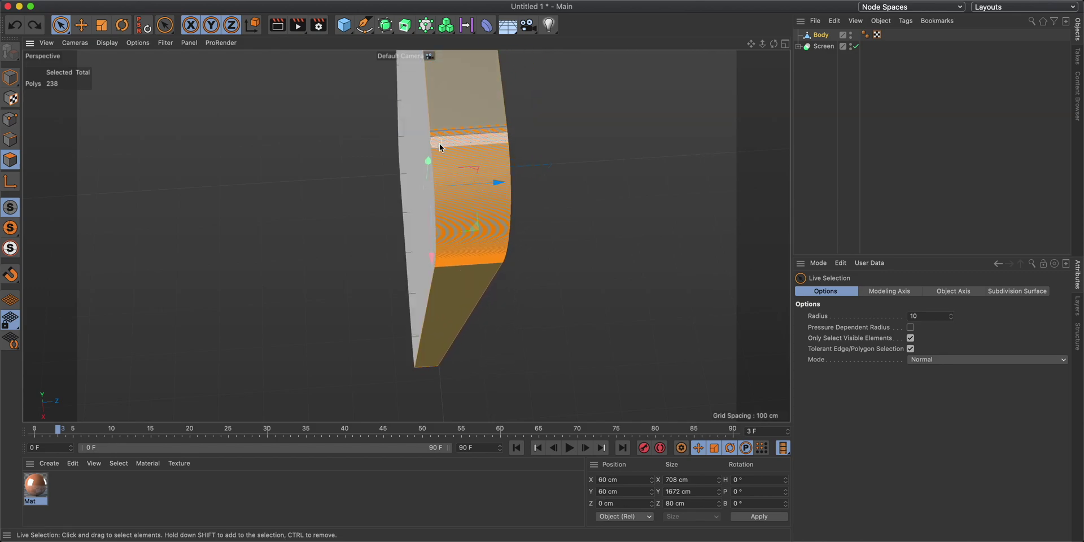
shift+drag(468, 144, 468, 129)
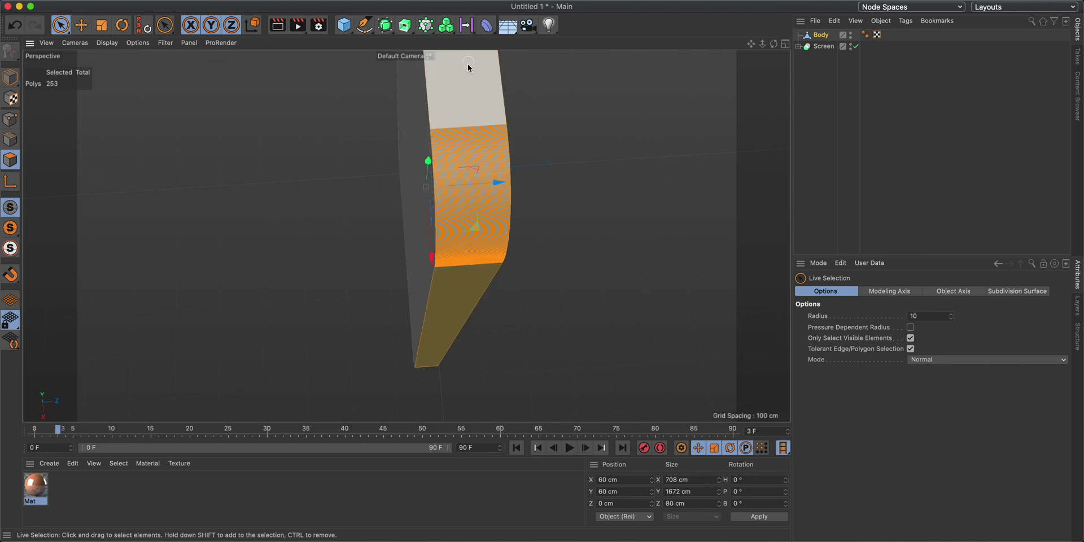
Step: Extend the polygon selection along the top rim to the opposite top corner of Body
alt+drag(434, 77, 566, 53)
alt+drag(187, 101, 407, 236)
mouse_move(648, 117)
shift+mouse_down()
mouse_move(469, 222)
mouse_move(460, 250)
mouse_move(524, 235)
mouse_move(525, 181)
mouse_move(489, 247)
shift+mouse_up()
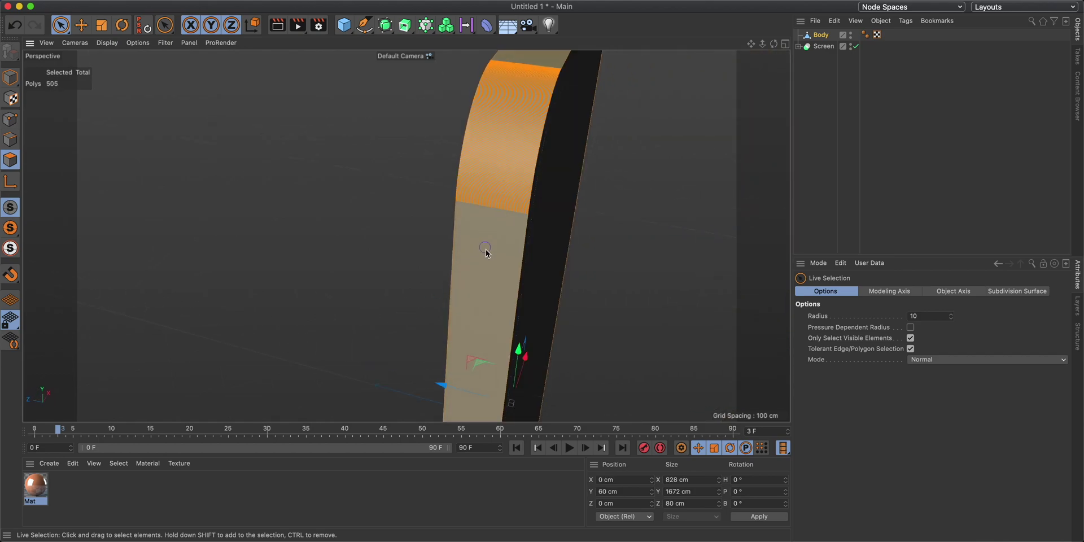
Step: Add the long side face and the third rounded corner of Body to the polygon selection
alt+drag(501, 297, 476, 208)
alt+middle_drag(476, 205, 486, 100)
alt+middle_drag(485, 362, 497, 147)
alt+drag(484, 160, 499, 61)
drag(479, 125, 498, 242)
scroll(493, 226, up, 5)
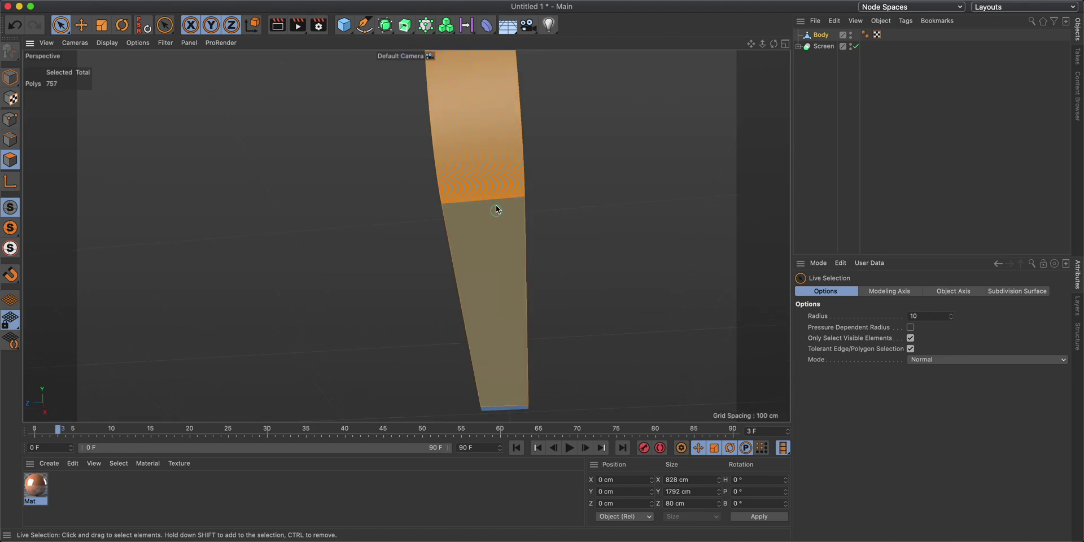
Step: Add the fourth rounded corner of Body to the polygon selection
alt+drag(508, 141, 310, 179)
alt+middle_drag(620, 113, 411, 239)
alt+middle_drag(693, 153, 64, 268)
alt+drag(566, 111, 524, 222)
mouse_move(641, 125)
alt+mouse_down()
mouse_move(492, 174)
mouse_move(621, 118)
mouse_move(689, 68)
mouse_move(658, 164)
mouse_move(636, 186)
mouse_move(649, 177)
mouse_move(646, 199)
alt+mouse_up()
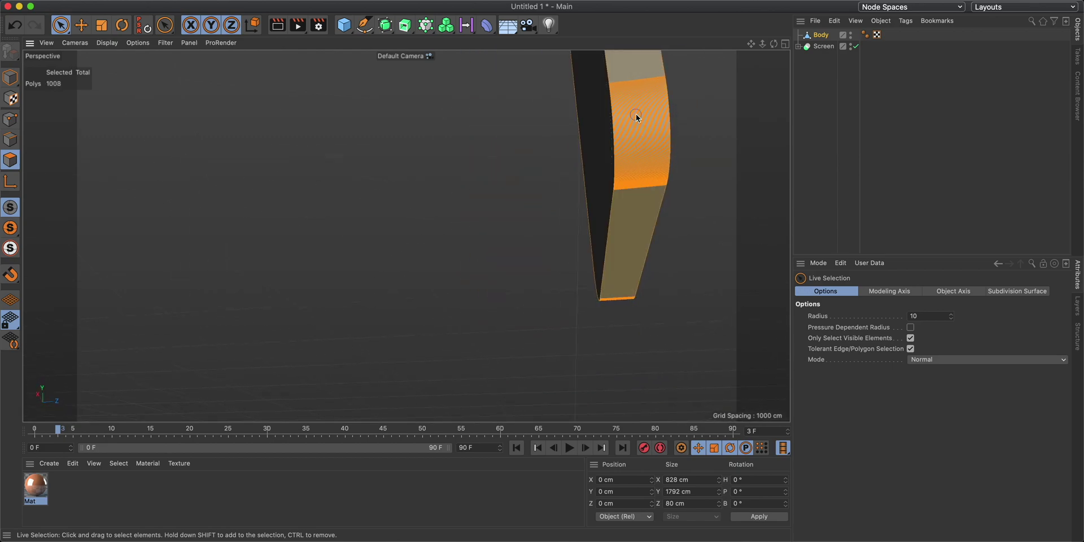
Step: Complete the polygon selection around the whole rim of Body, checking it from several sides
scroll(646, 86, down, 3)
alt+drag(646, 86, 639, 128)
alt+middle_drag(651, 73, 520, 332)
alt+middle_drag(544, 147, 500, 357)
alt+drag(500, 361, 425, 127)
scroll(515, 172, down, 4)
alt+middle_drag(425, 127, 489, 148)
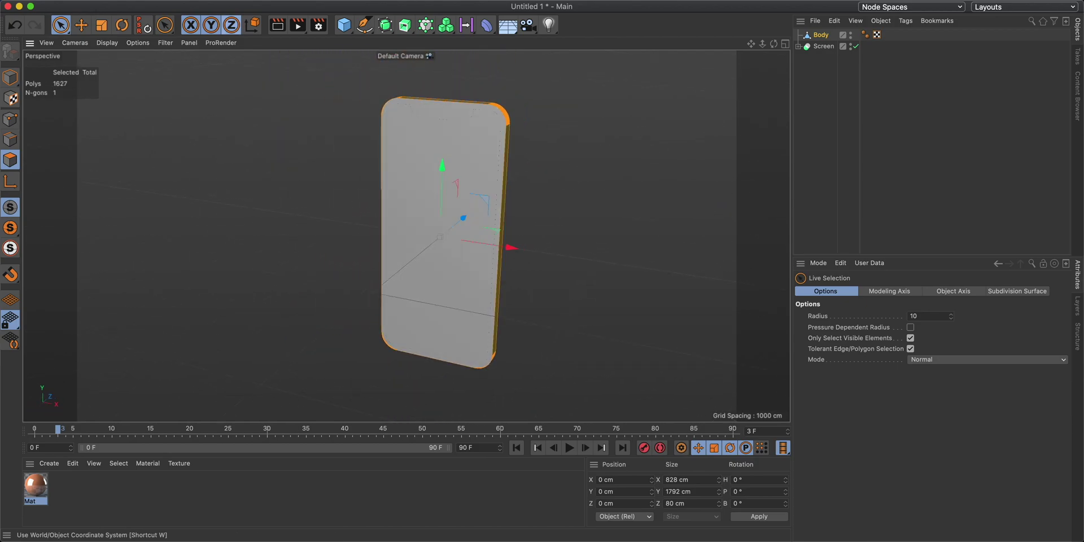
Step: Store the selected rim polygons as a selection tag and apply the copper material Mat to Body
click(207, 2)
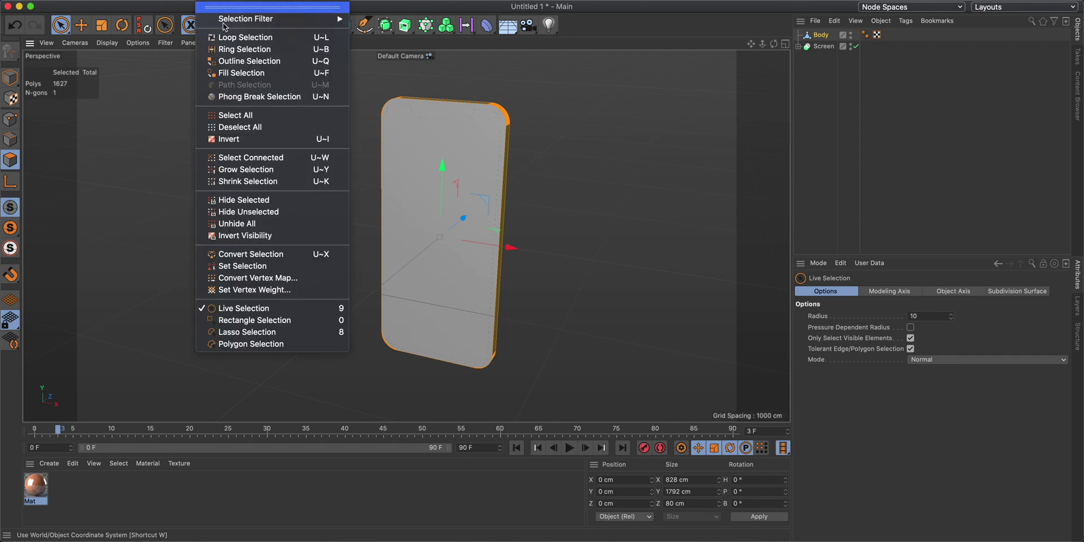
click(243, 269)
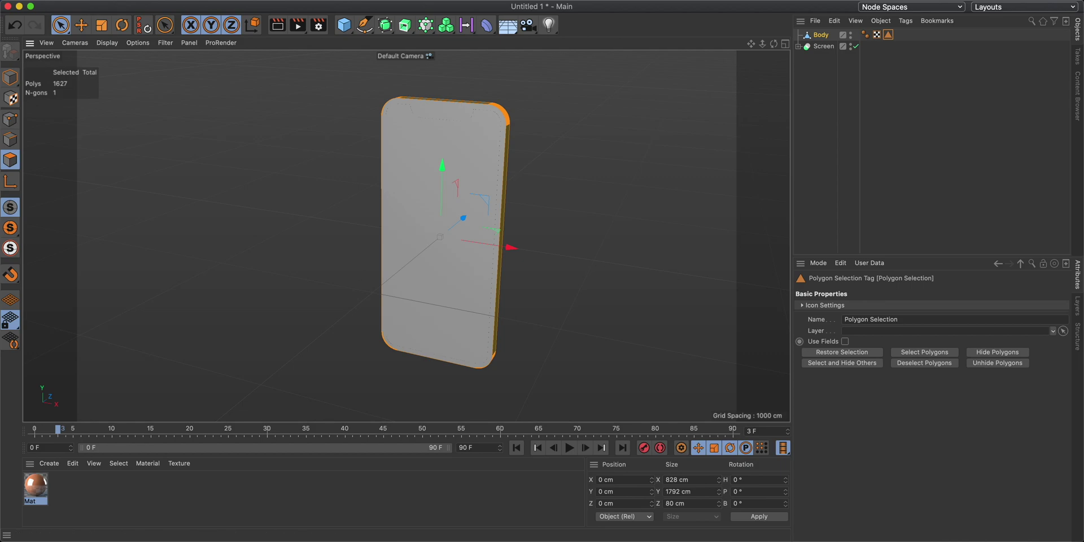
drag(33, 491, 824, 41)
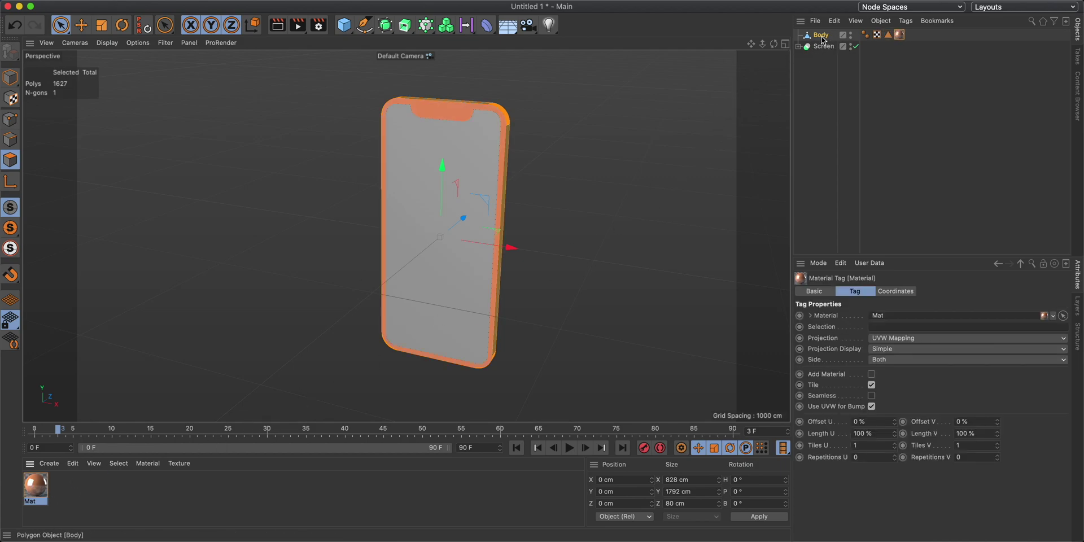
Step: Restrict the copper material tag on Body to the stored Polygon Selection and check the rim from both sides
alt+drag(479, 144, 440, 122)
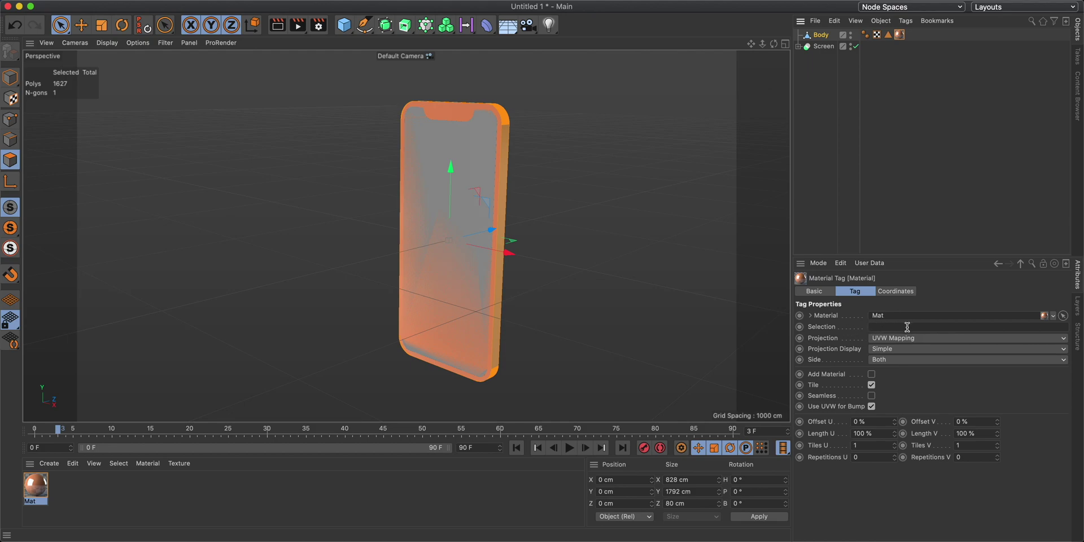
drag(891, 53, 890, 328)
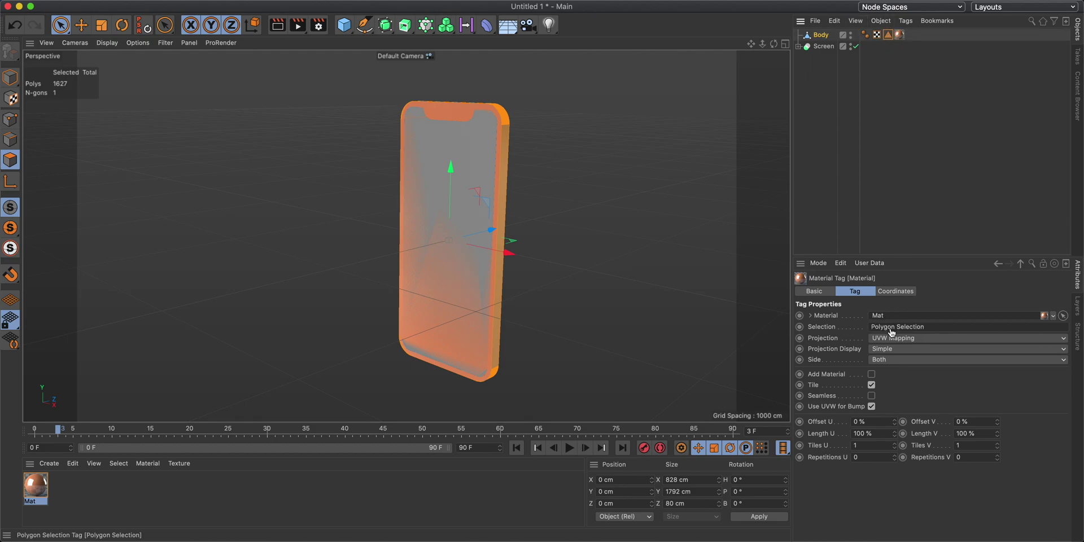
click(820, 105)
alt+drag(478, 153, 285, 145)
alt+right_drag(511, 120, 595, 119)
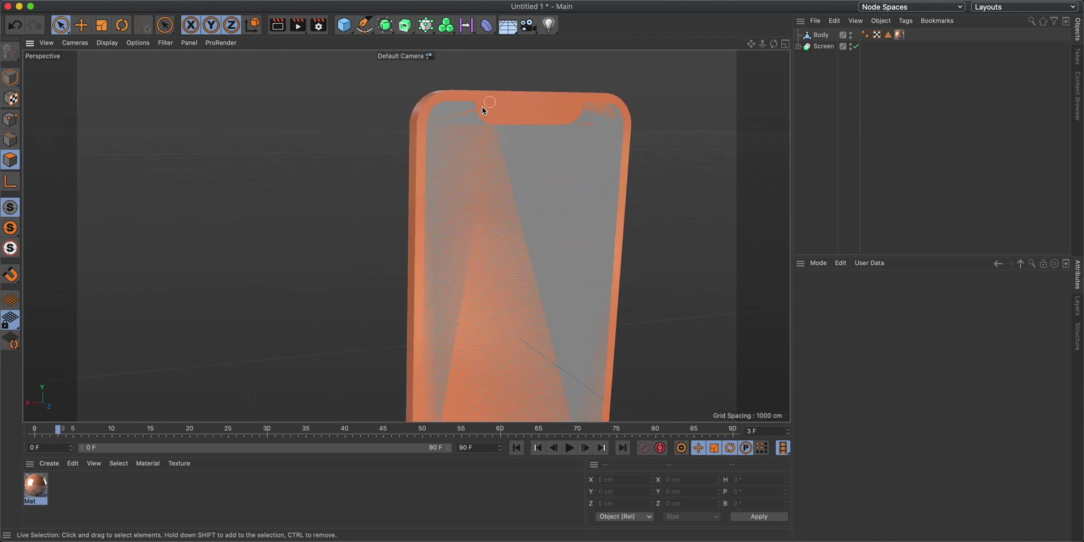
mouse_move(465, 129)
alt+mouse_down()
mouse_move(618, 140)
mouse_move(423, 145)
mouse_move(472, 126)
mouse_move(453, 133)
mouse_move(459, 145)
mouse_move(458, 135)
alt+mouse_up()
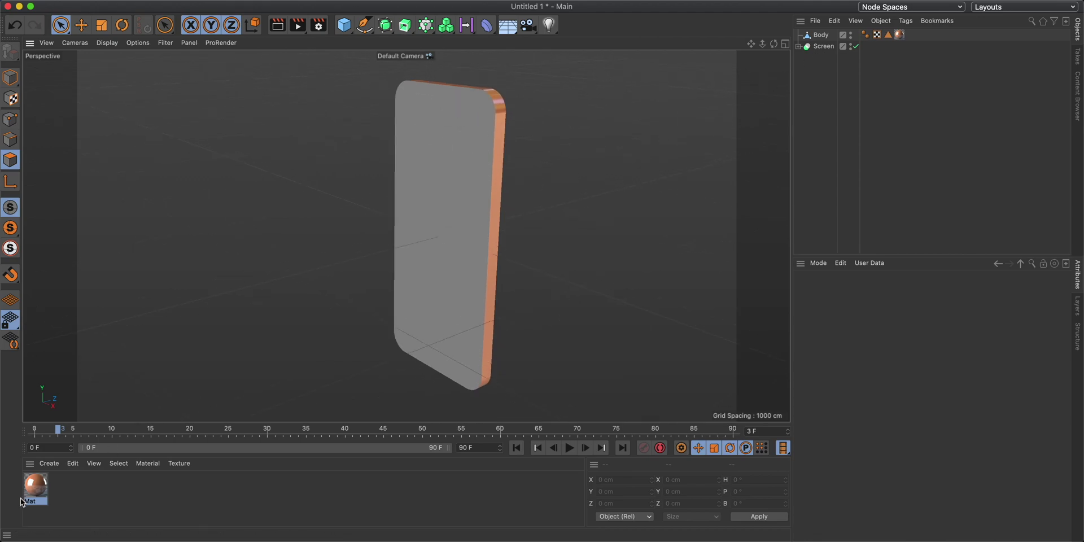
Step: Create a second material and turn off its Color channel
double_click(87, 494)
double_click(46, 484)
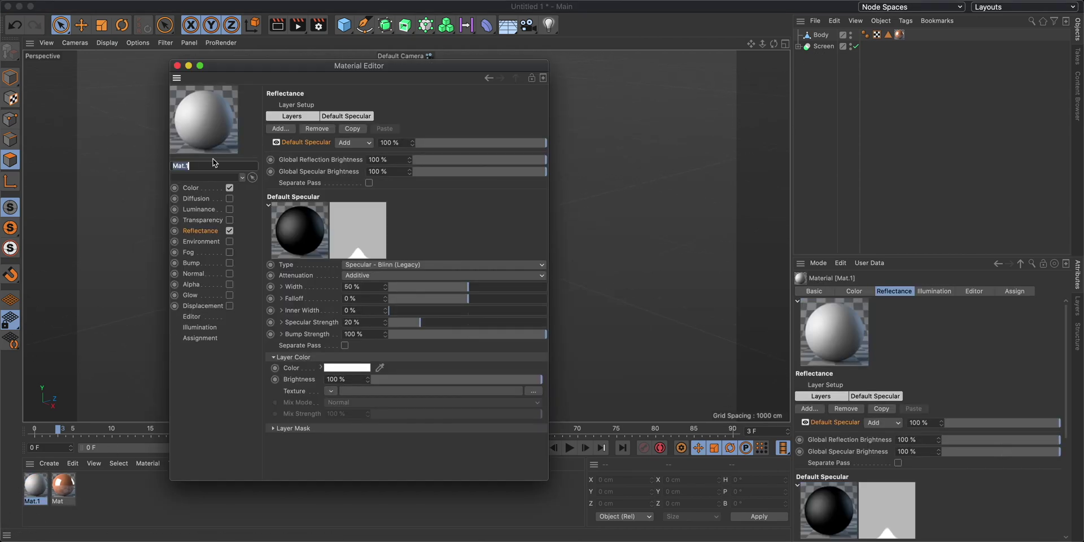
click(209, 188)
click(229, 188)
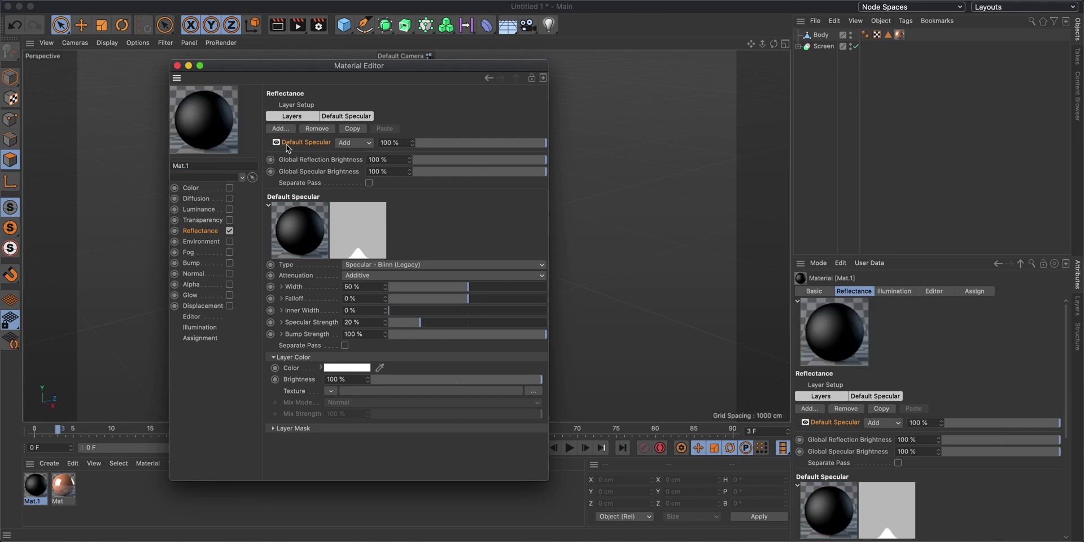
Step: Replace the black material's default specular with a Beckmann reflection layer at 2% strength
click(317, 129)
click(281, 128)
click(317, 130)
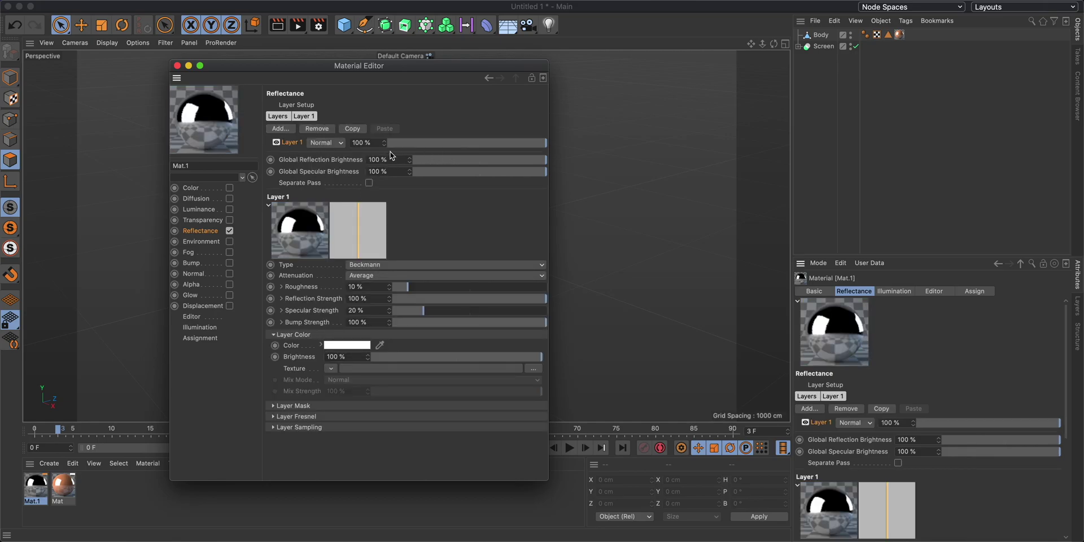
key(Return)
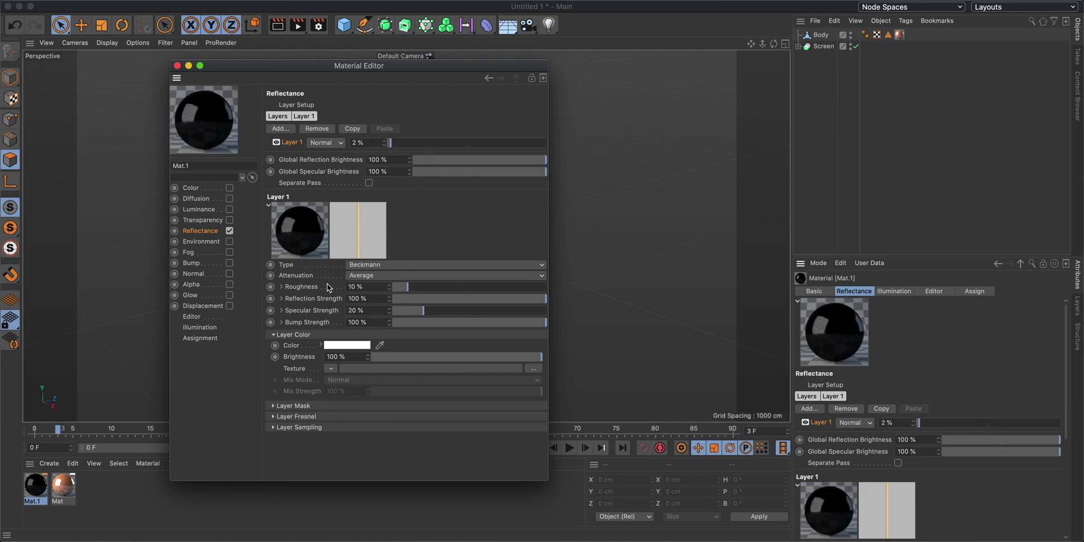
Step: Set the reflection layer's roughness to 0% in both the black and the copper material
drag(408, 287, 391, 287)
click(177, 65)
double_click(62, 485)
drag(408, 287, 392, 287)
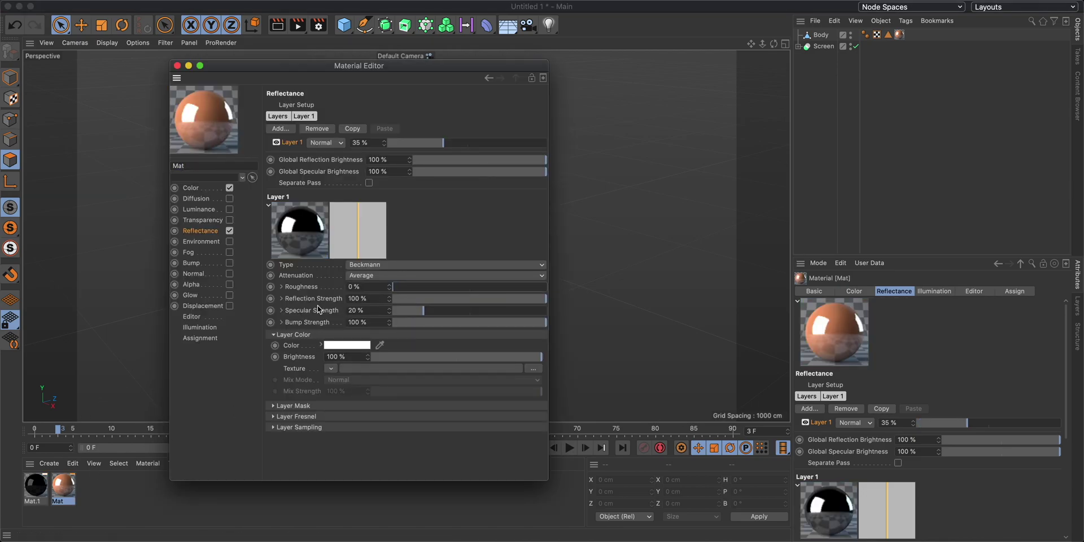
Step: Apply the black material Mat.1 to Body and place its tag before the copper material's tag so the rim stays copper
click(42, 502)
drag(40, 486, 823, 39)
alt+drag(443, 170, 457, 145)
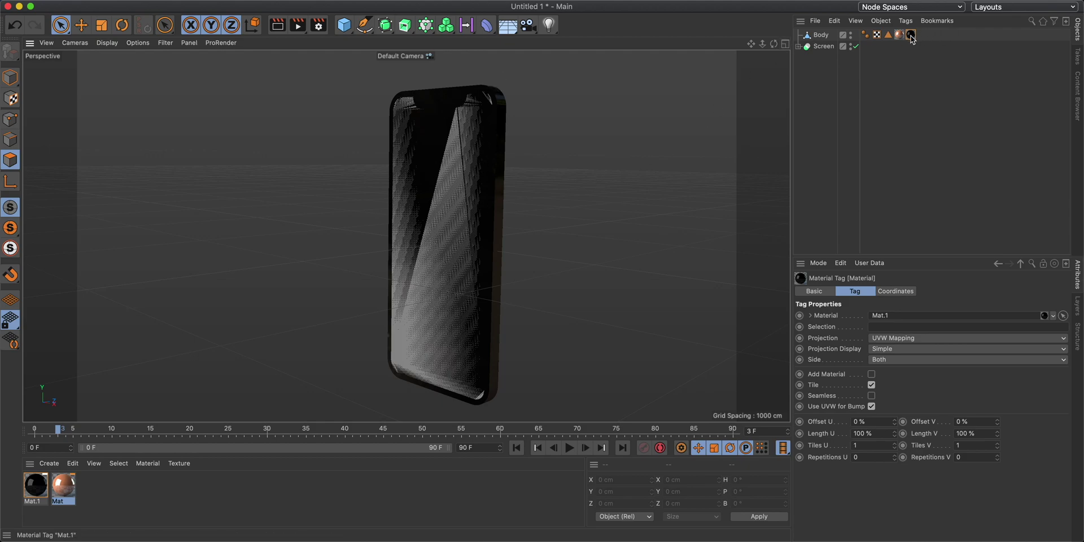
drag(911, 36, 894, 37)
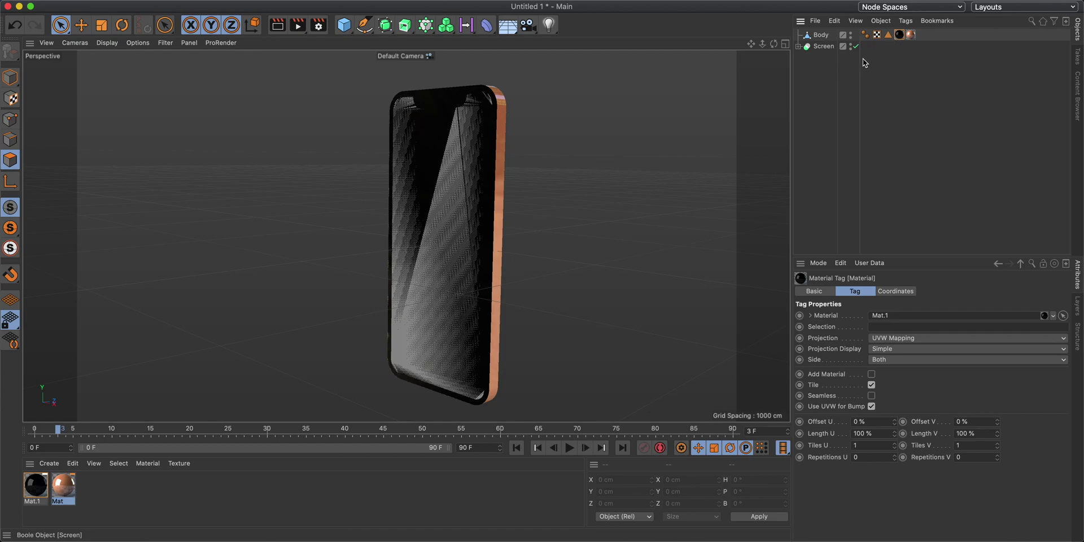
click(491, 164)
mouse_move(491, 164)
alt+mouse_down()
mouse_move(341, 177)
mouse_move(503, 173)
alt+mouse_up()
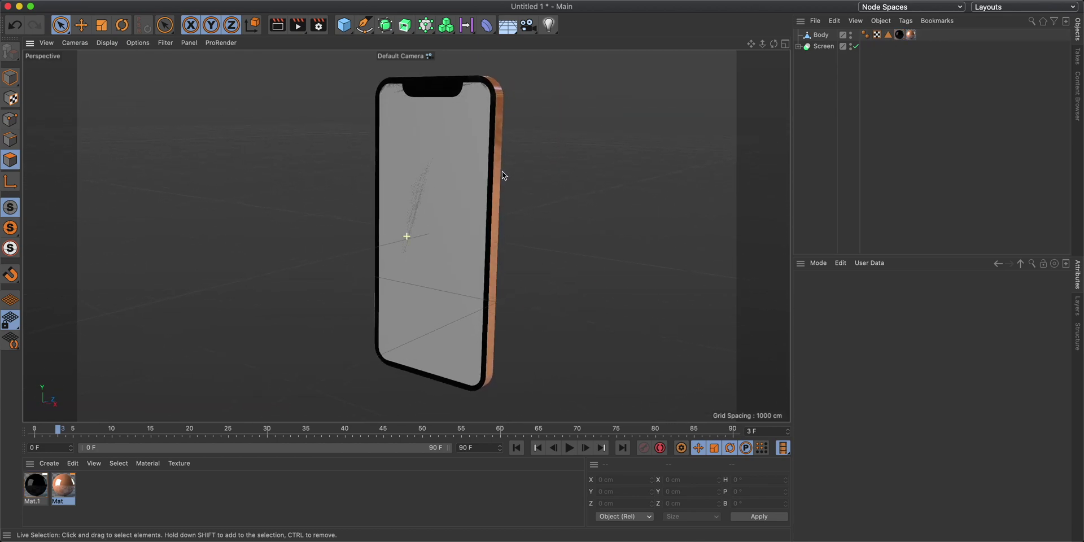
Step: Create a third material and turn off its Color channel
click(155, 498)
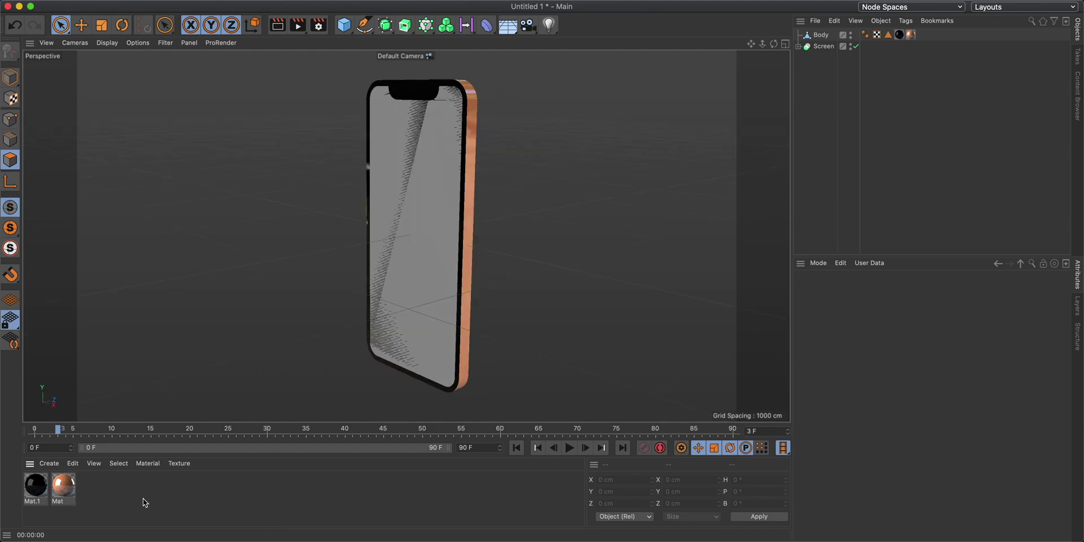
double_click(97, 477)
double_click(38, 487)
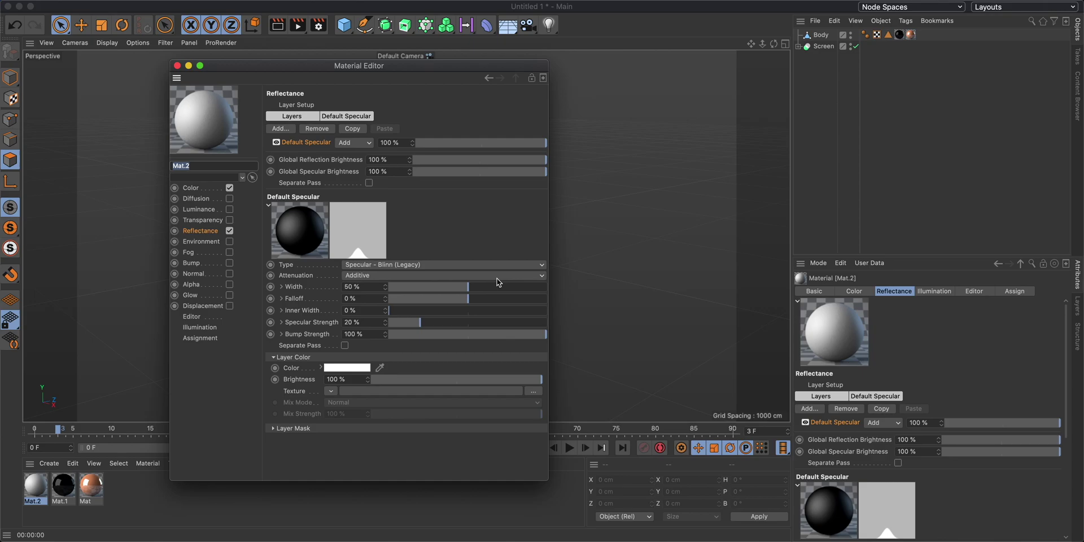
drag(282, 68, 737, 110)
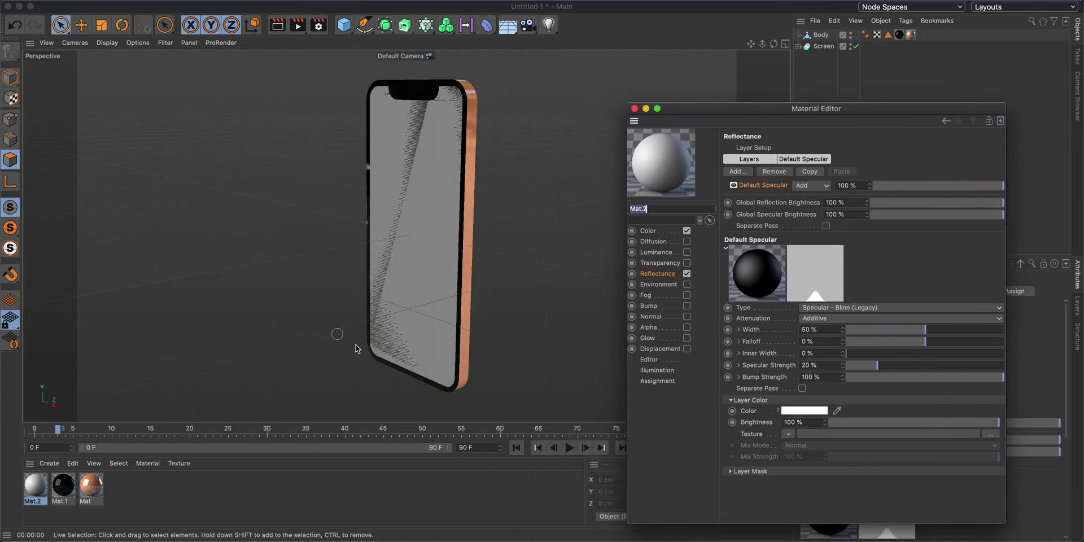
drag(709, 107, 701, 69)
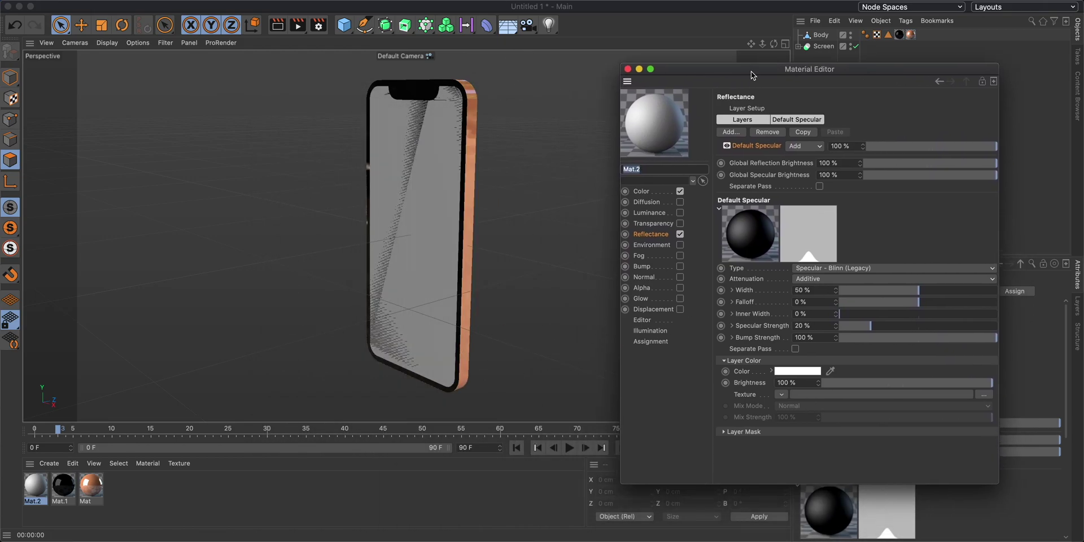
drag(751, 71, 223, 62)
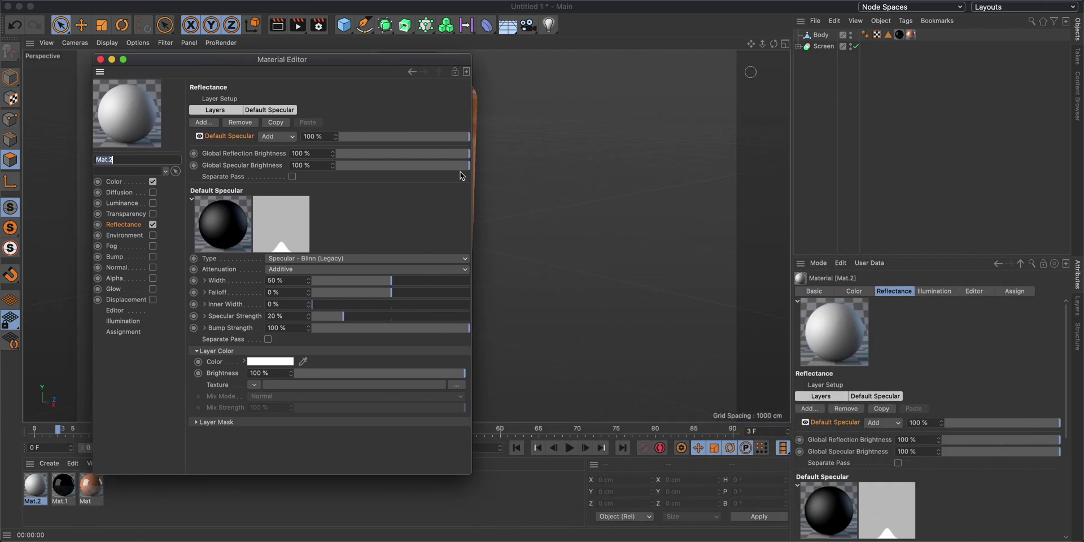
click(115, 183)
click(153, 181)
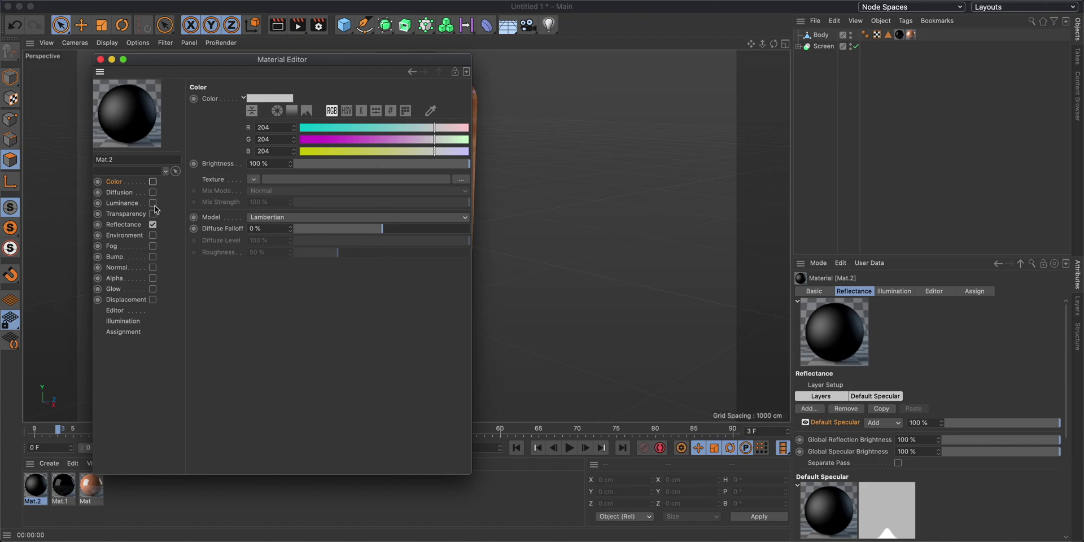
Step: Turn on Mat.2's Luminance channel and load IMG_B9890832F409-1.jpeg as its texture without copying the image to the project
click(152, 204)
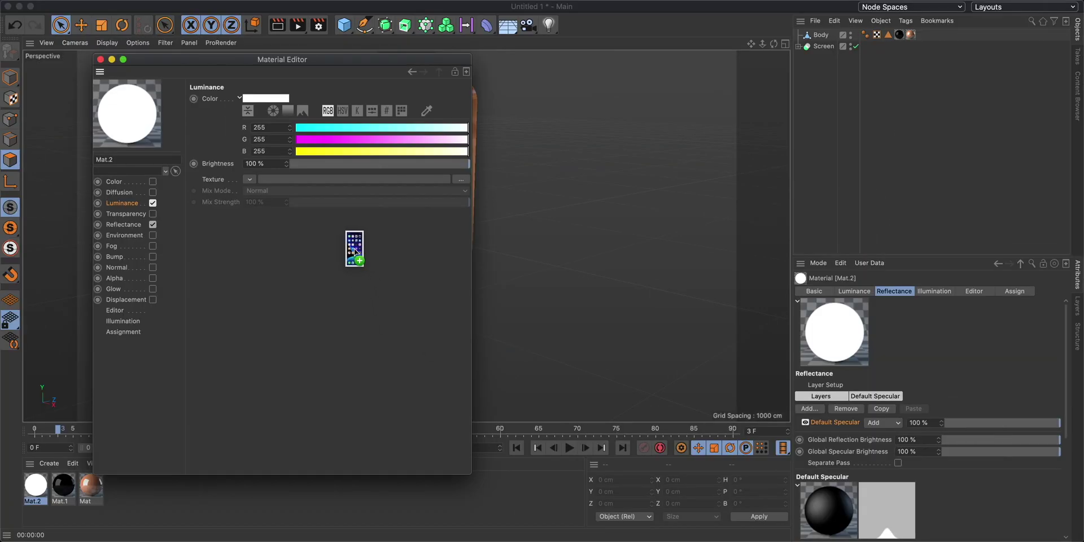
drag(351, 242, 486, 259)
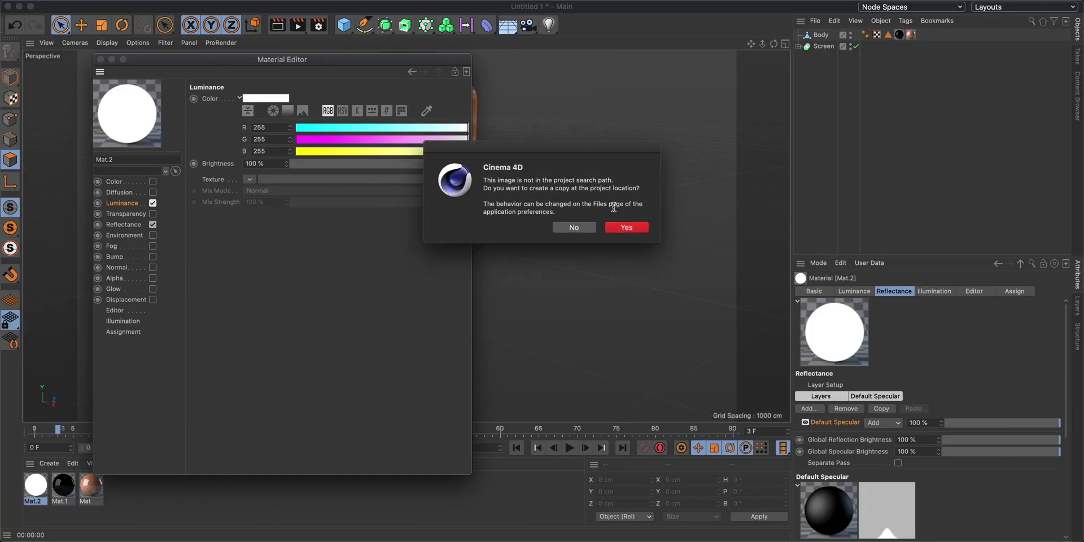
click(573, 226)
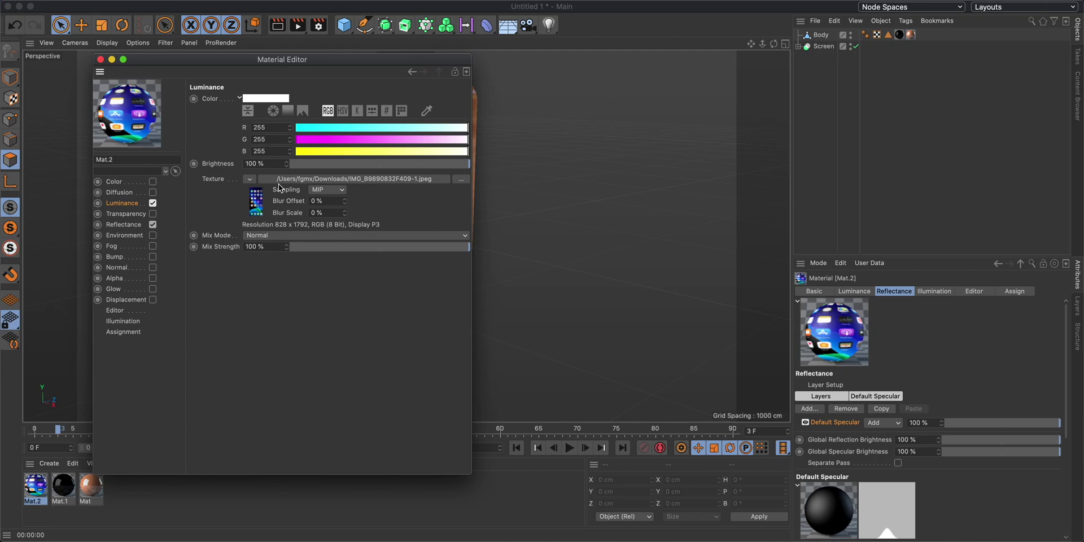
Step: Replace Mat.2's default specular with a Beckmann reflection layer at 10% strength and 0% roughness
click(124, 225)
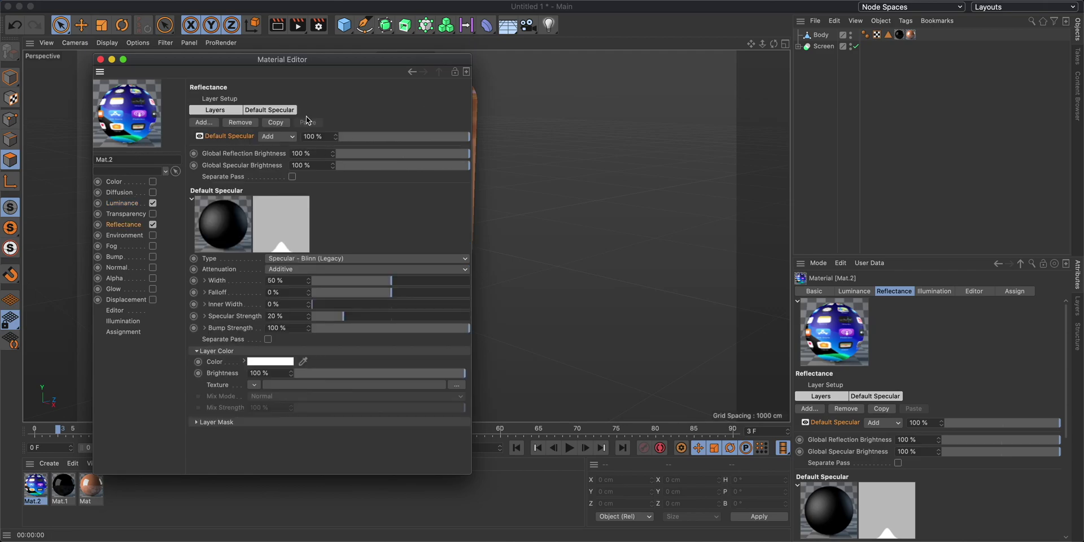
click(240, 122)
click(204, 122)
click(284, 136)
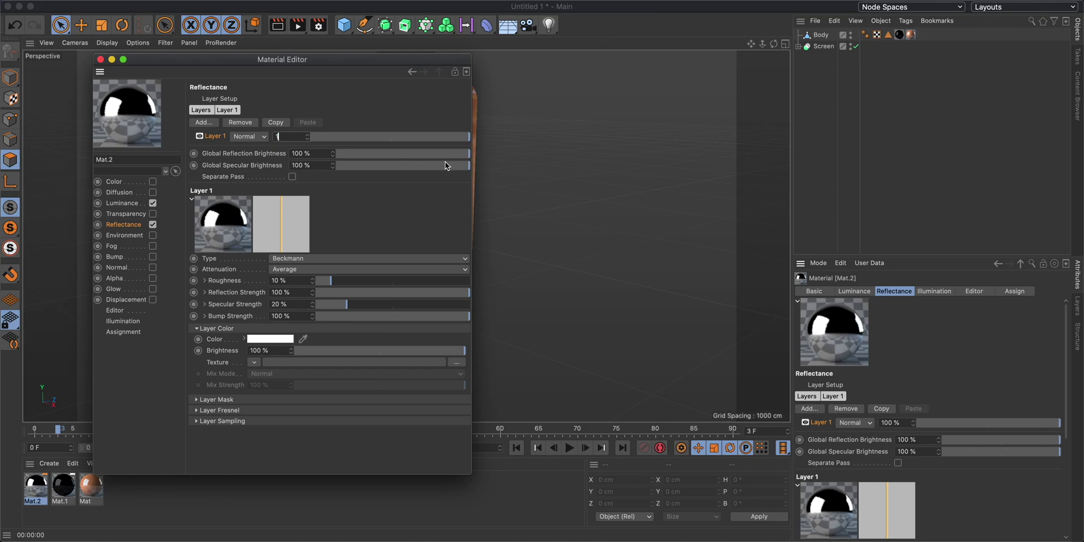
text(10)
key(Return)
drag(331, 280, 197, 295)
Step: Check the copper material's reflectance settings and close its editor
click(93, 494)
double_click(92, 489)
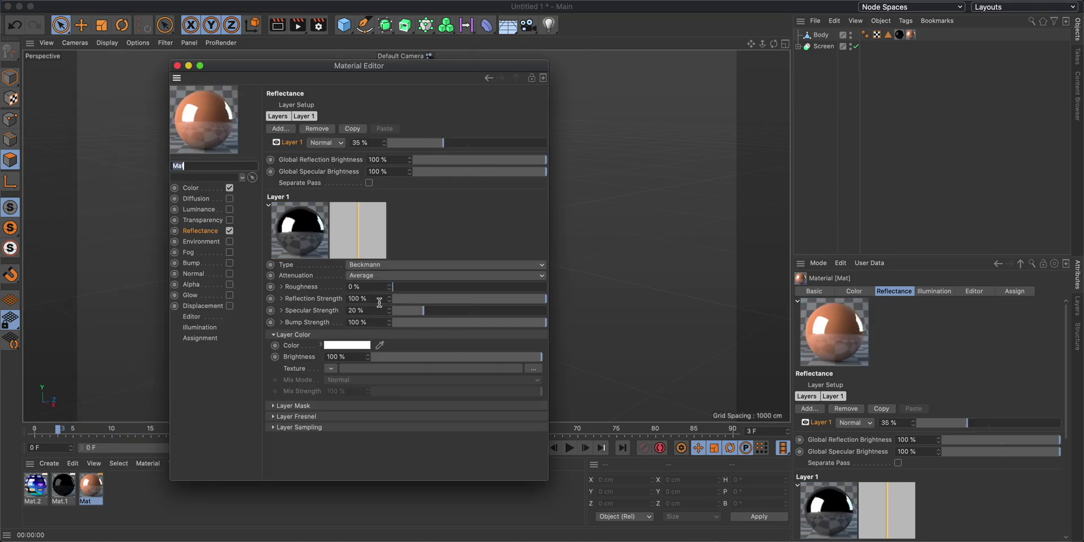
click(177, 66)
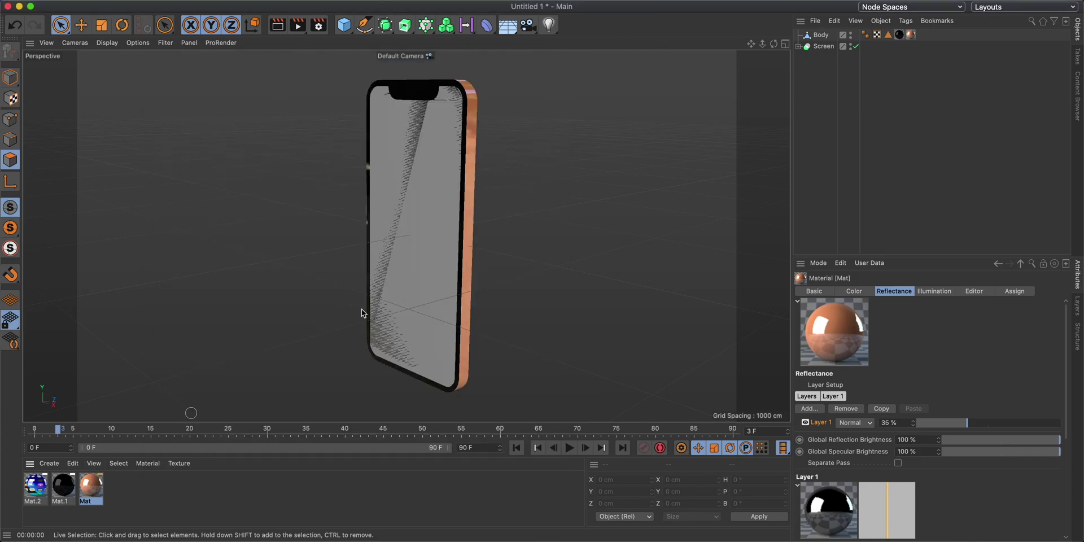
Step: Apply the screen image material Mat.2 to the Cube inside the Screen object
click(798, 46)
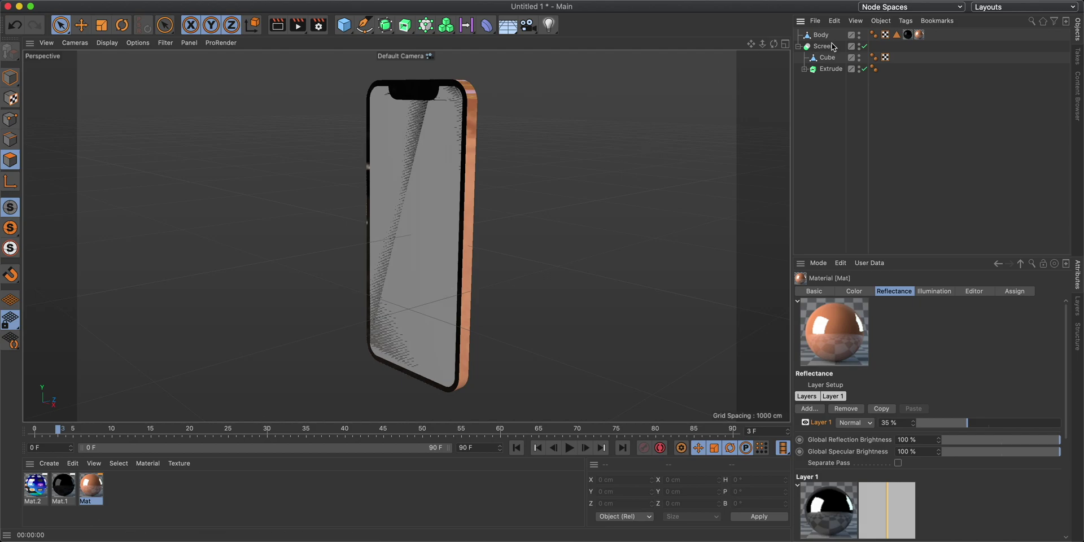
drag(35, 486, 831, 59)
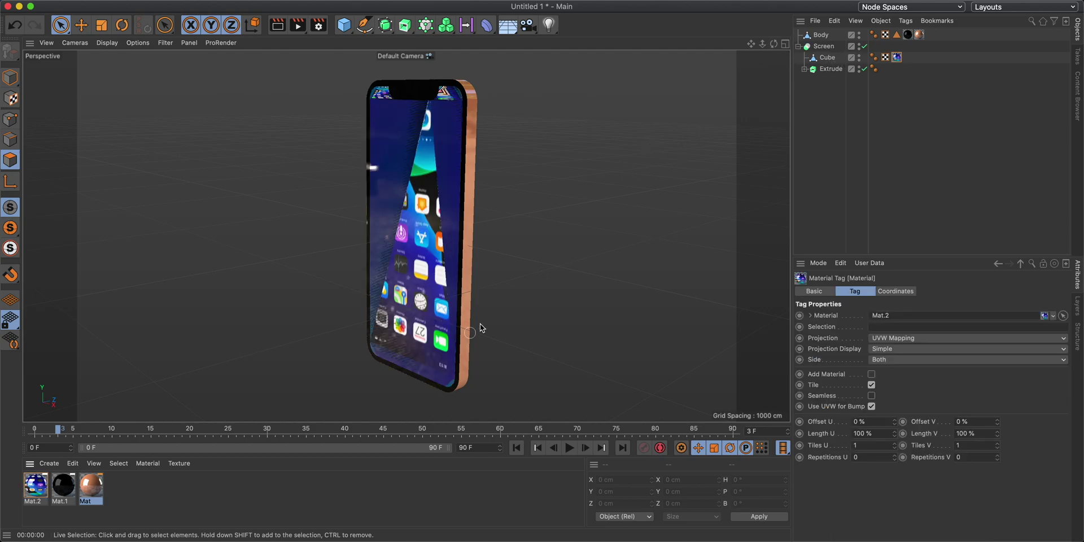
scroll(408, 172, down, 2)
scroll(408, 171, up, 6)
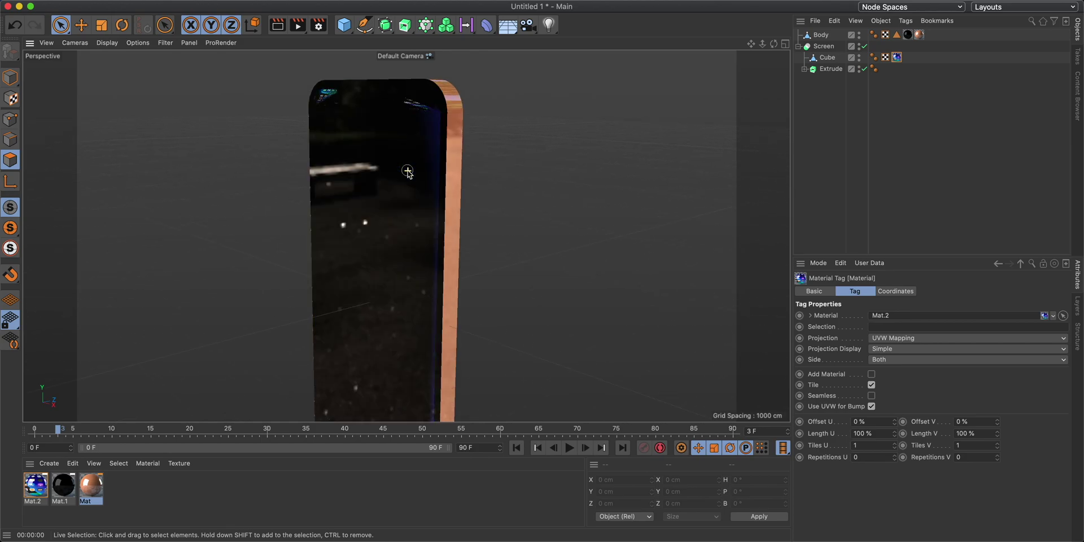
scroll(408, 171, down, 6)
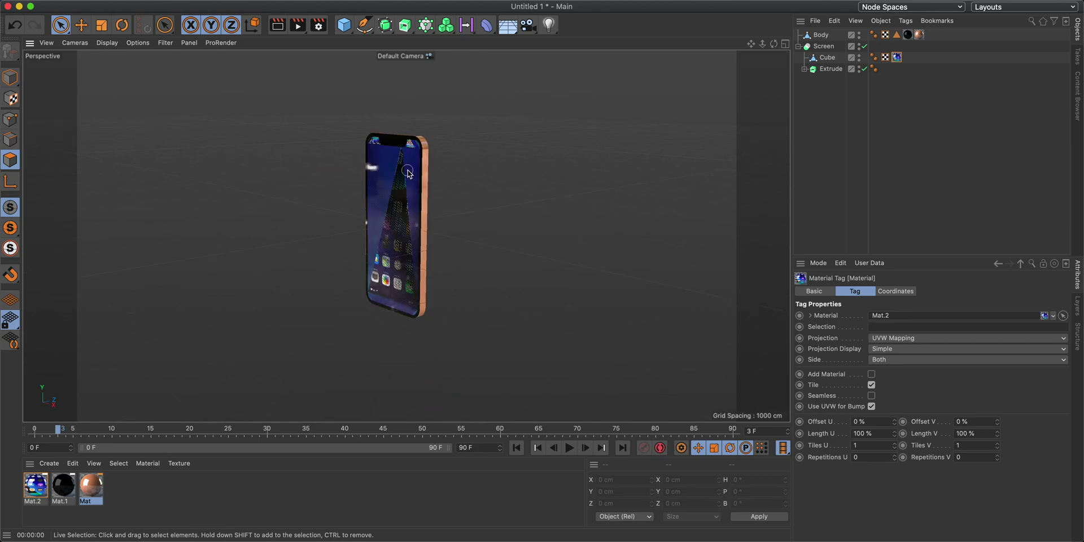
scroll(408, 186, up, 3)
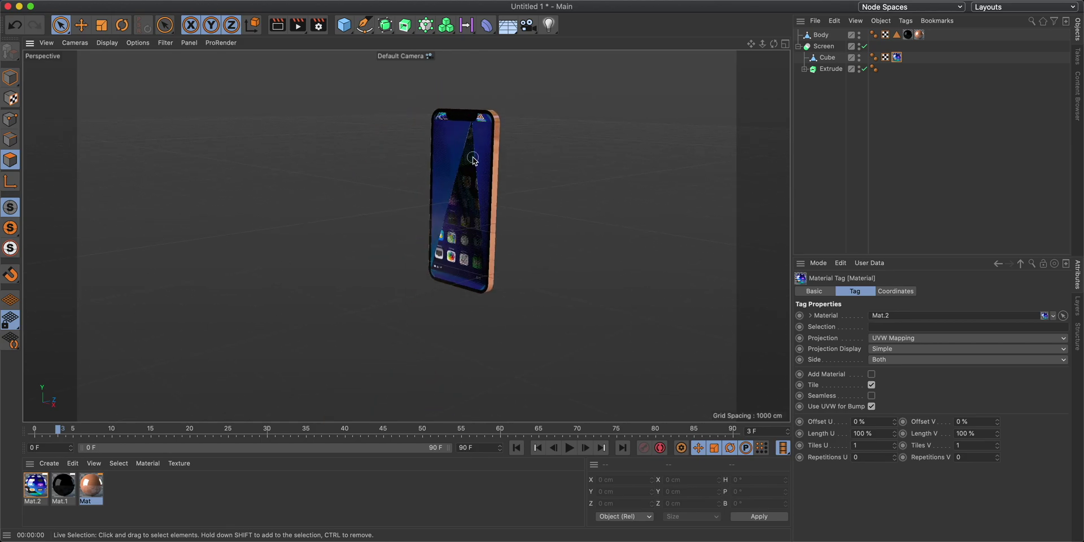
Step: Replace the Cube's UVW tag with one set from a Cubic projection, per object and fitted to the selection
click(885, 57)
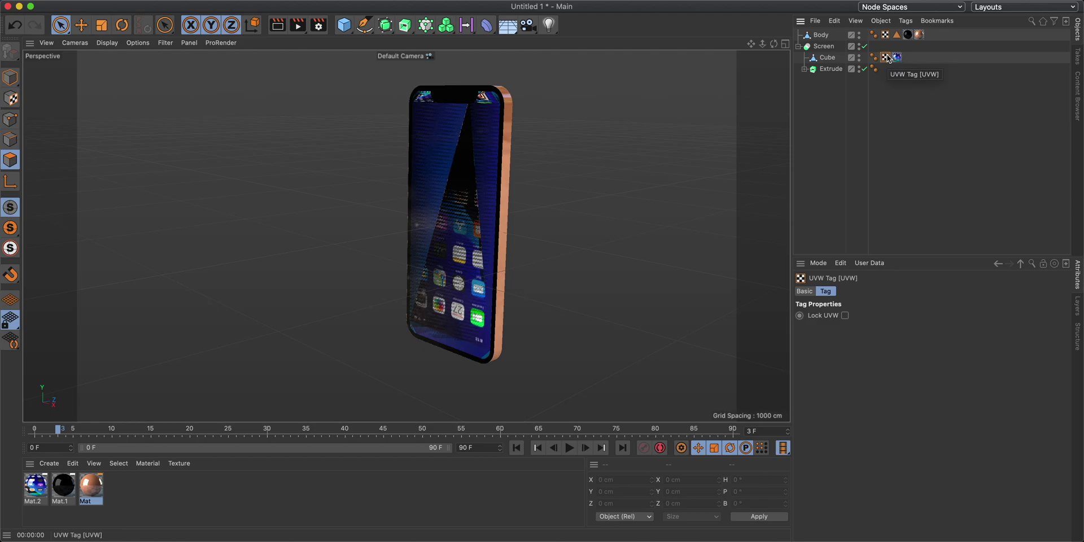
key(Delete)
right_click(834, 62)
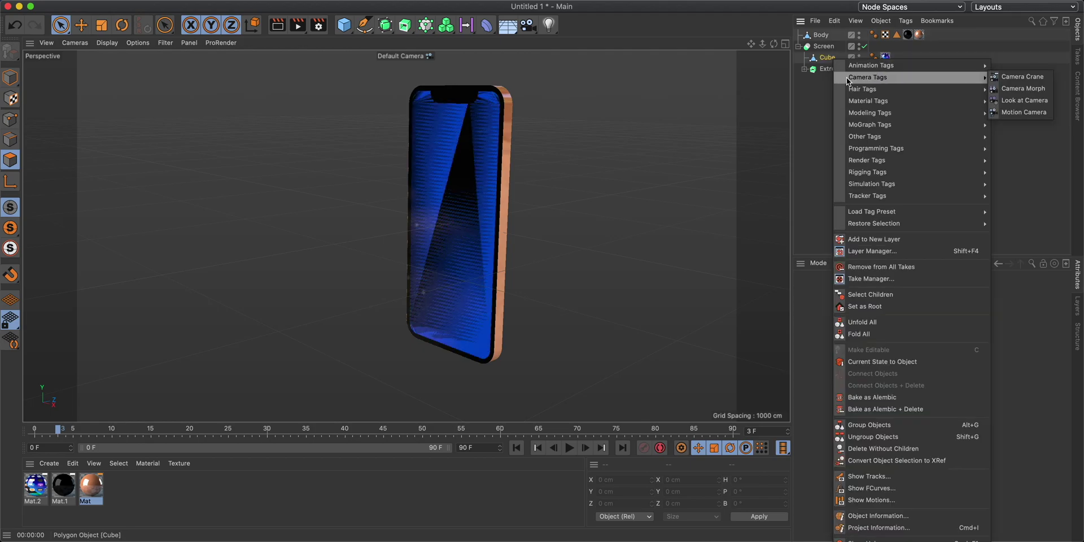
mouse_move(870, 103)
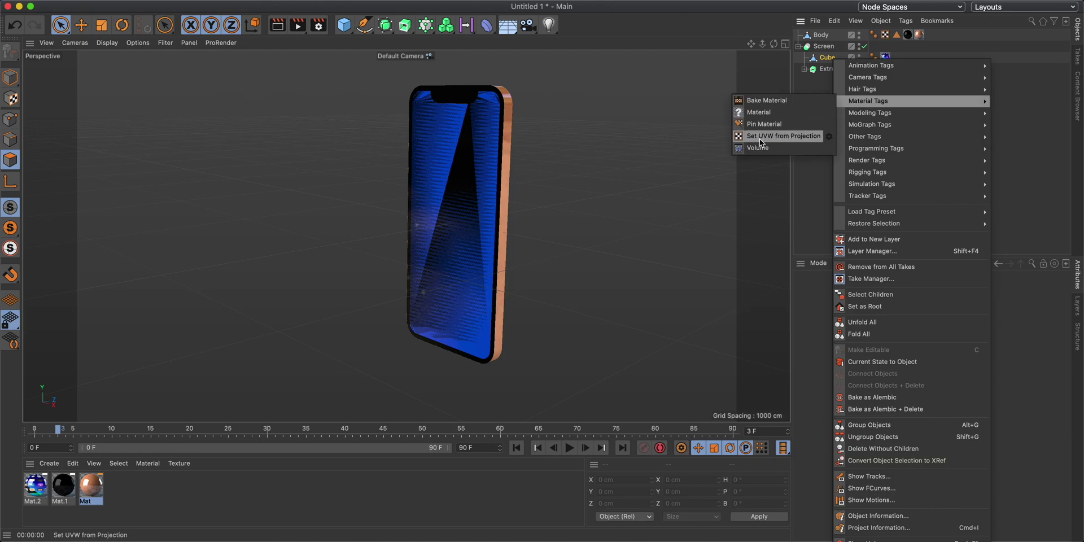
click(829, 137)
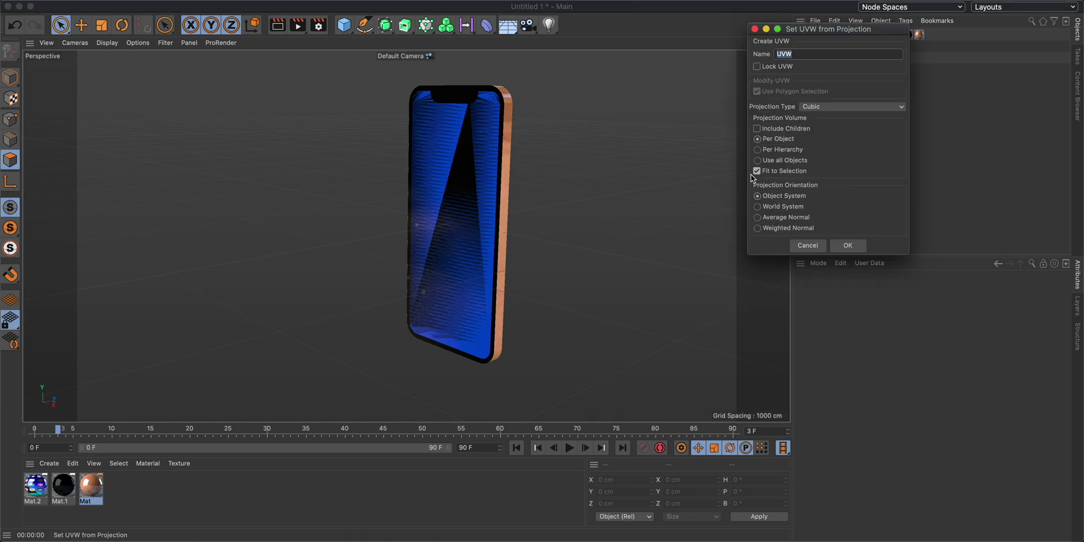
click(817, 107)
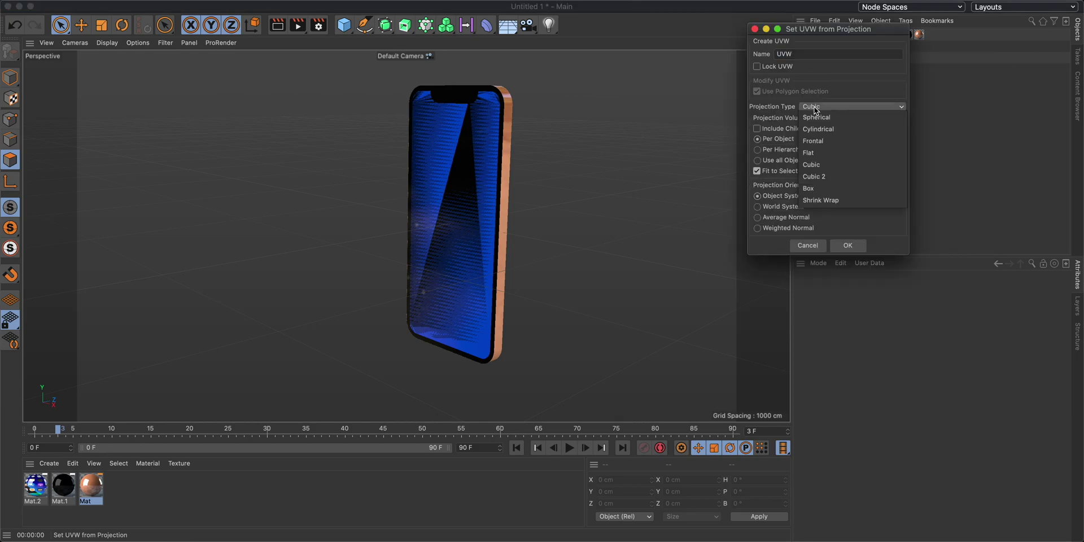
click(825, 169)
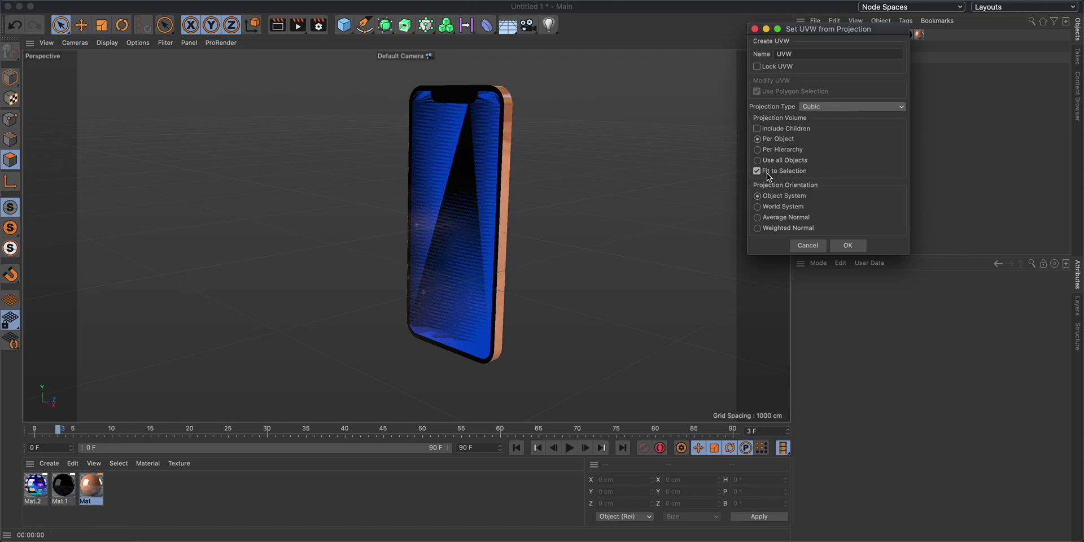
click(839, 247)
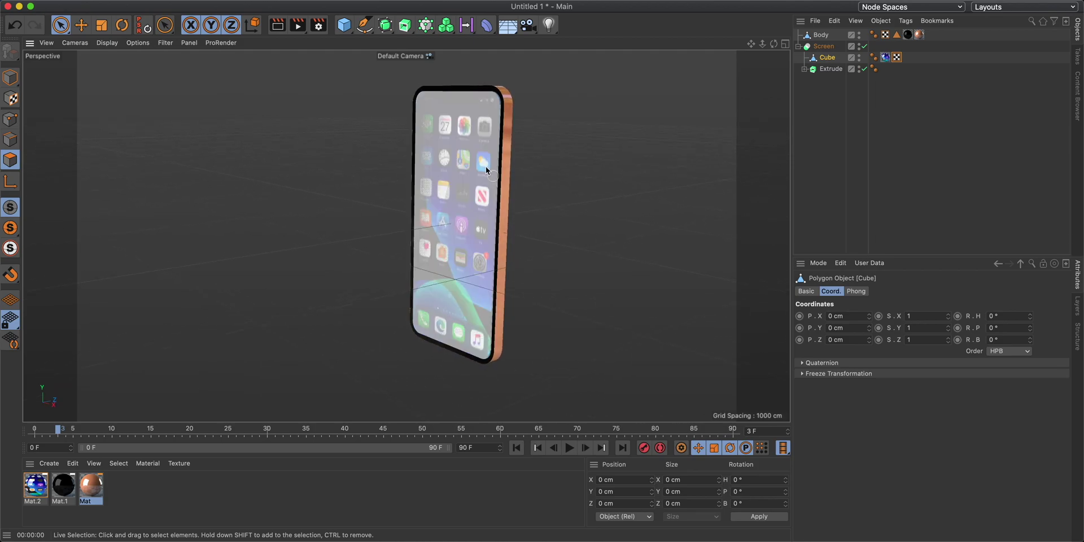
Step: Render the view to check how the screen image sits on the phone, and clear the selection
alt+drag(475, 154, 473, 163)
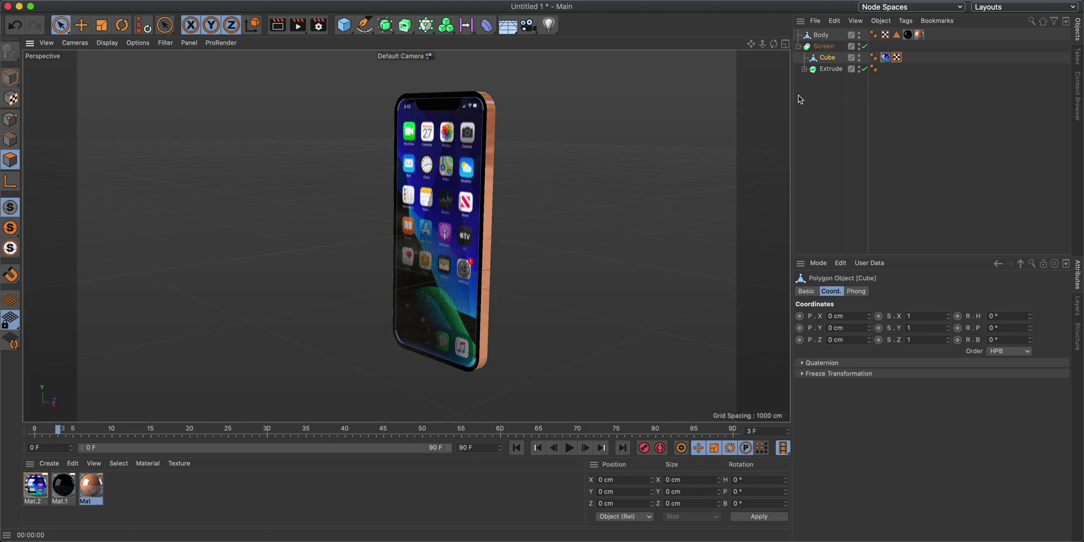
key(super+r)
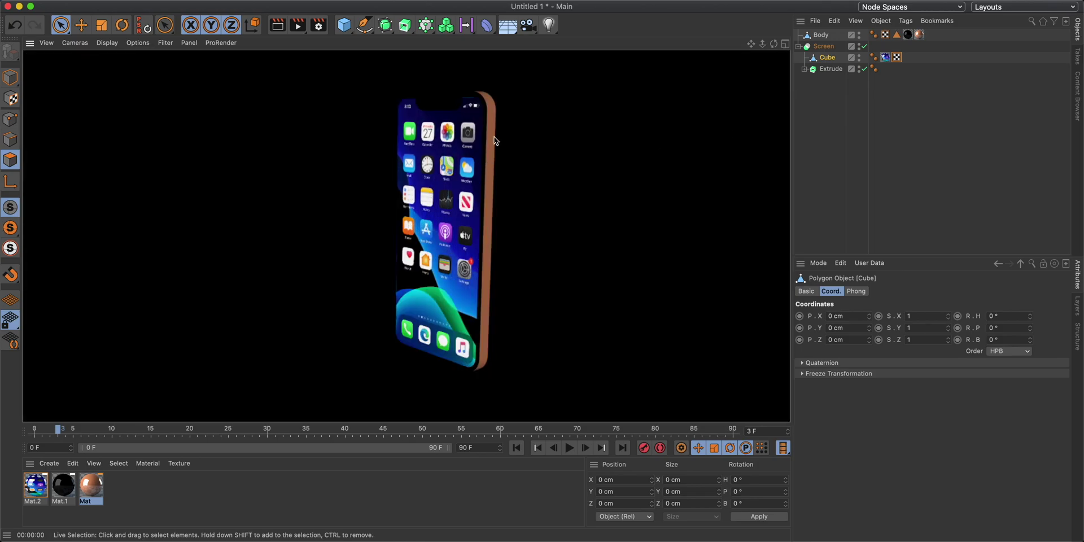
click(472, 158)
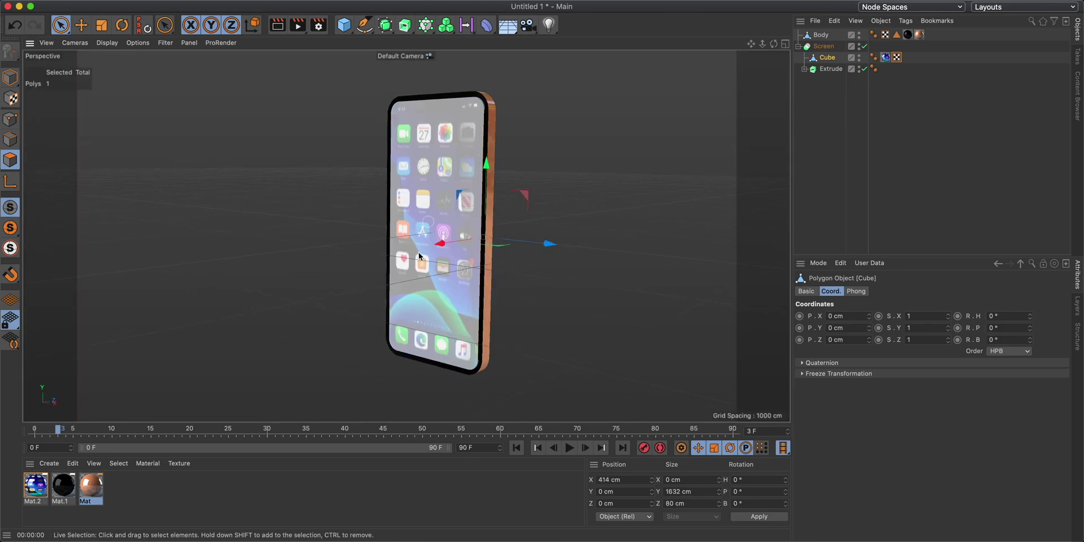
click(835, 110)
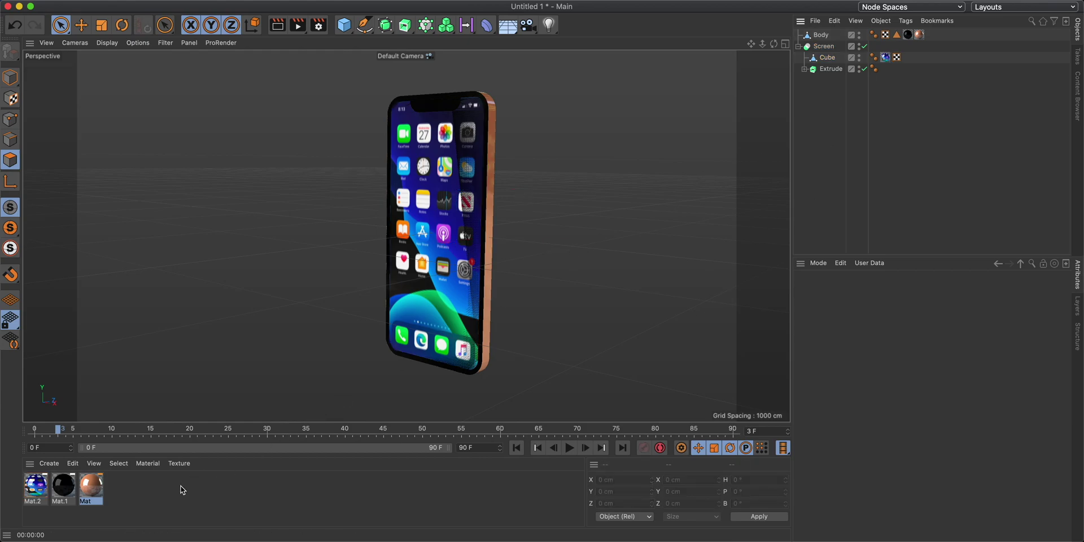
mouse_move(480, 160)
alt+mouse_down()
mouse_move(460, 161)
mouse_move(490, 161)
mouse_move(465, 162)
alt+mouse_up()
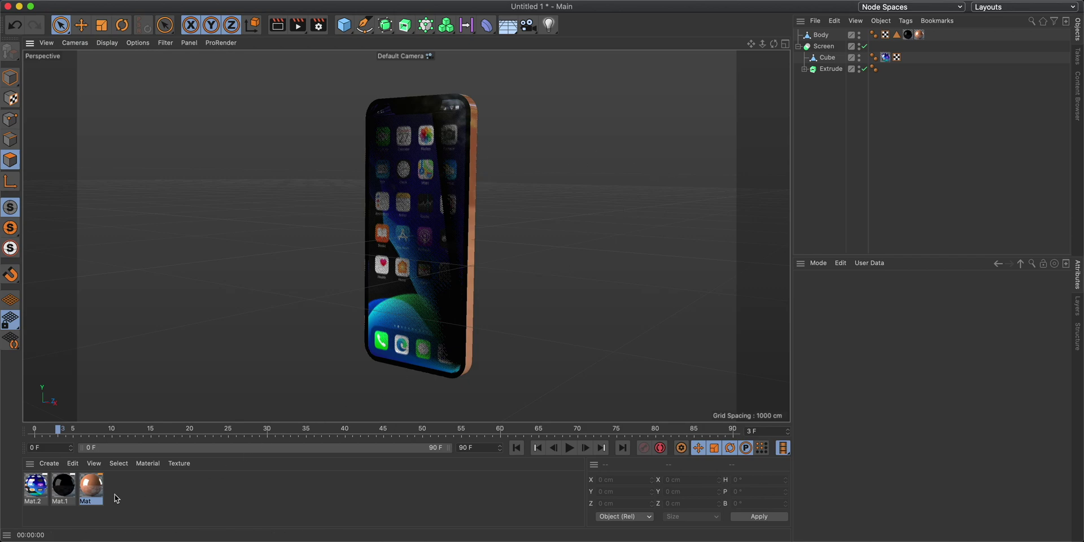
Step: Create a new material Mat.3 with Color and Reflectance turned off and Luminance turned on
double_click(142, 496)
double_click(40, 490)
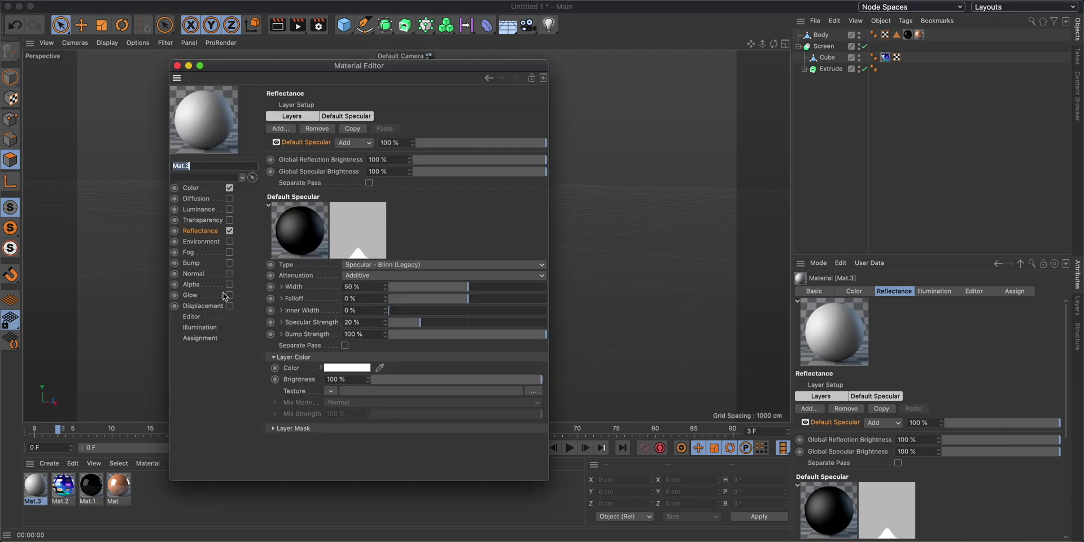
click(229, 188)
click(229, 231)
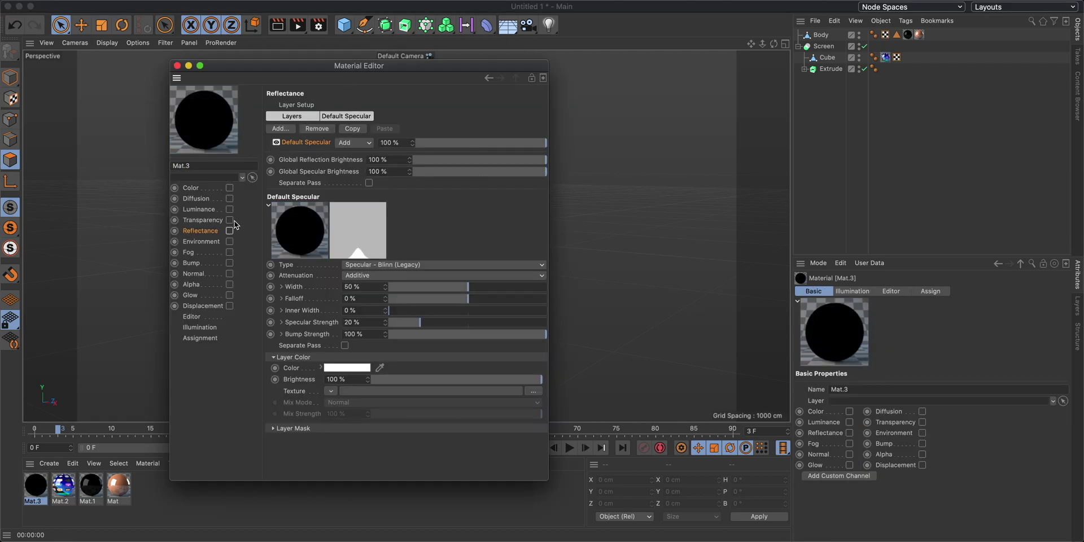
click(229, 209)
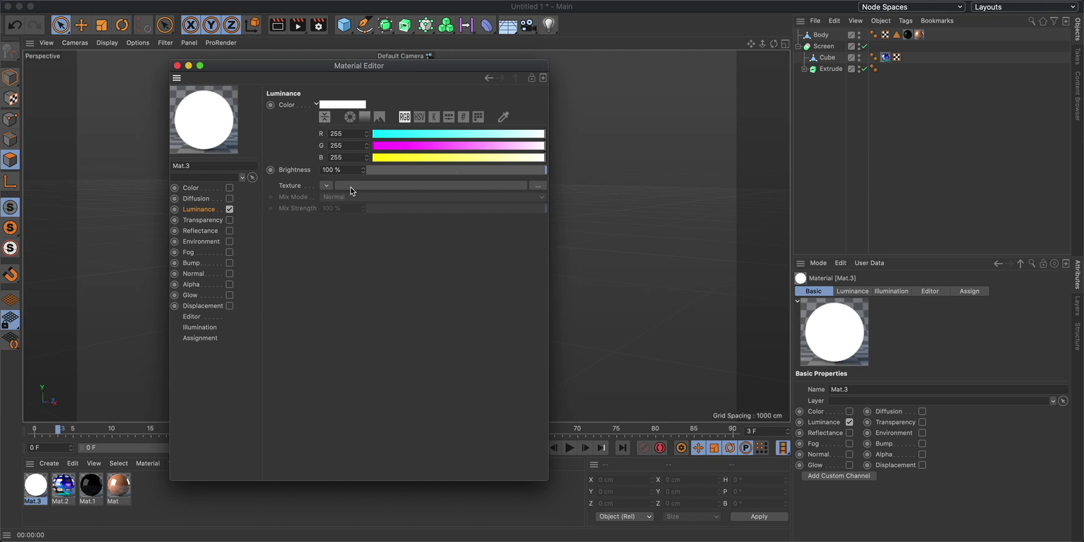
Step: Load the black-and-white striped image as Mat.3's luminance texture without copying it to the project
click(351, 186)
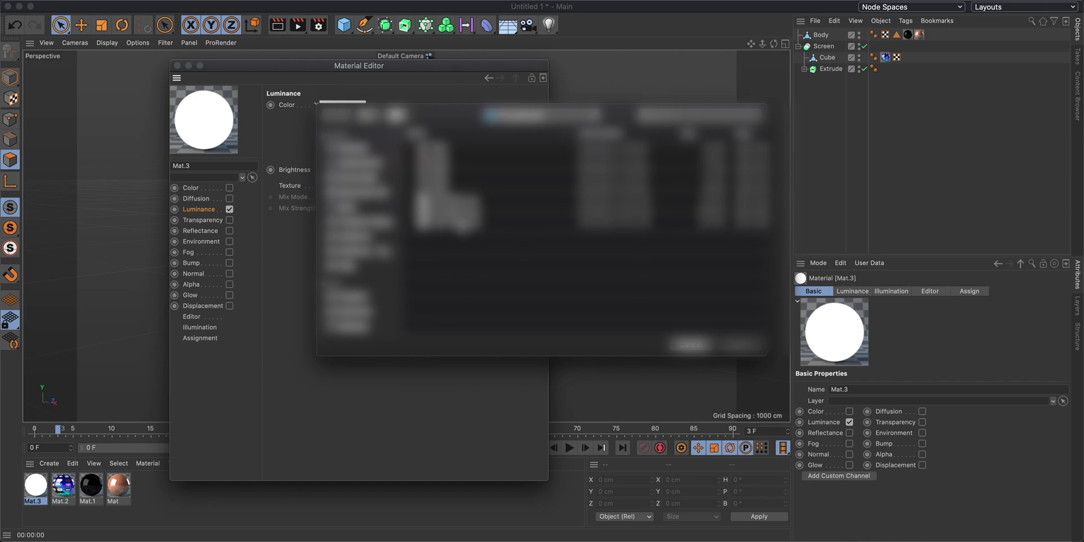
double_click(459, 222)
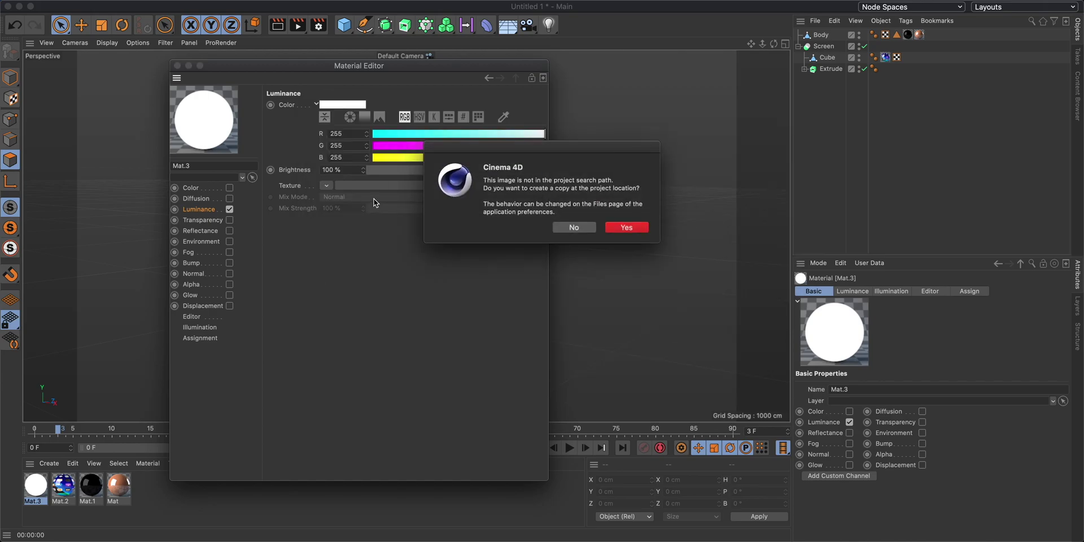
click(557, 230)
click(177, 65)
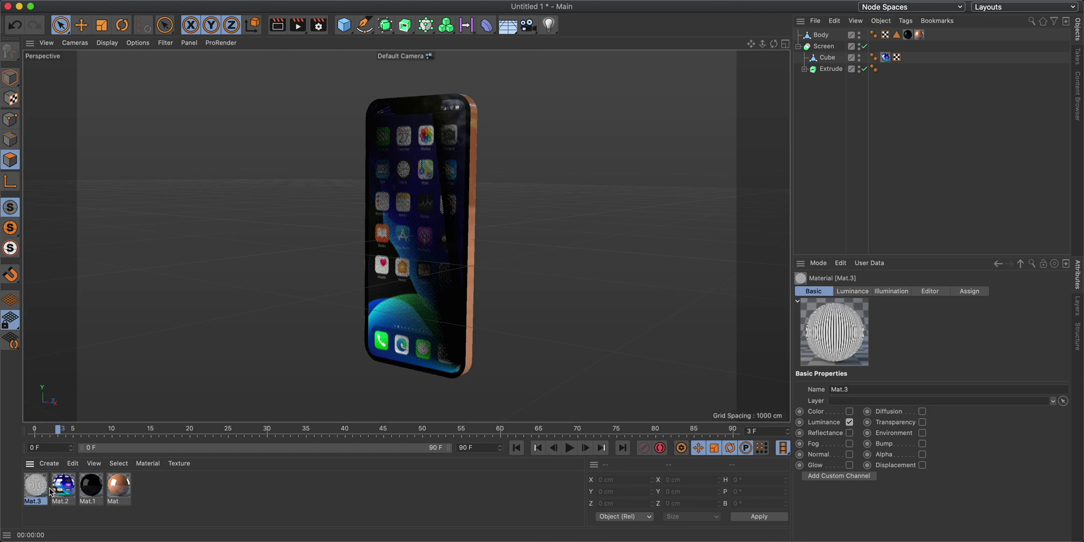
Step: Add a Sky object, place it below Screen in the object hierarchy and apply Mat.3 to it
drag(508, 25, 556, 60)
drag(819, 34, 843, 113)
click(798, 46)
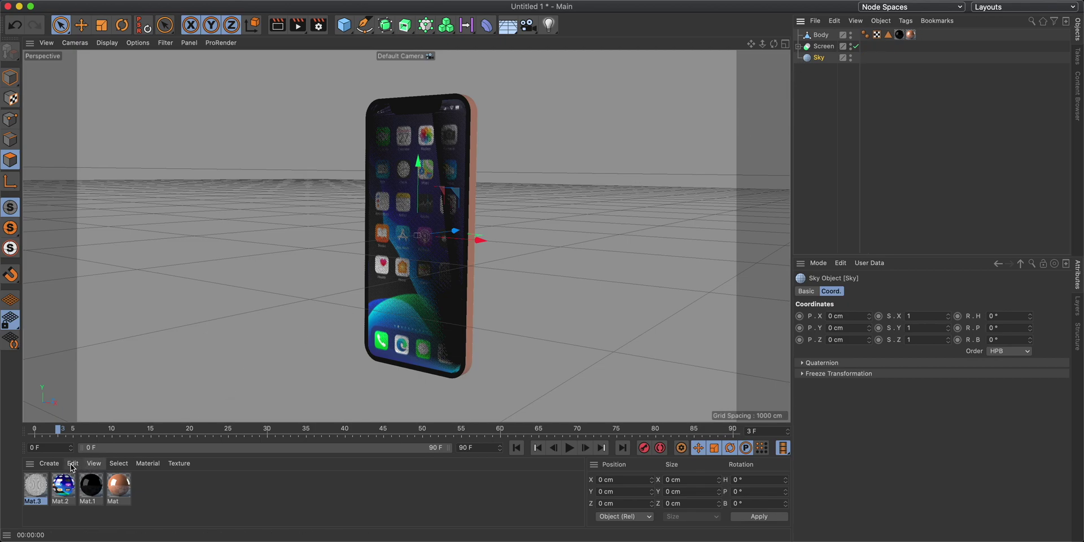
drag(45, 486, 817, 59)
click(815, 88)
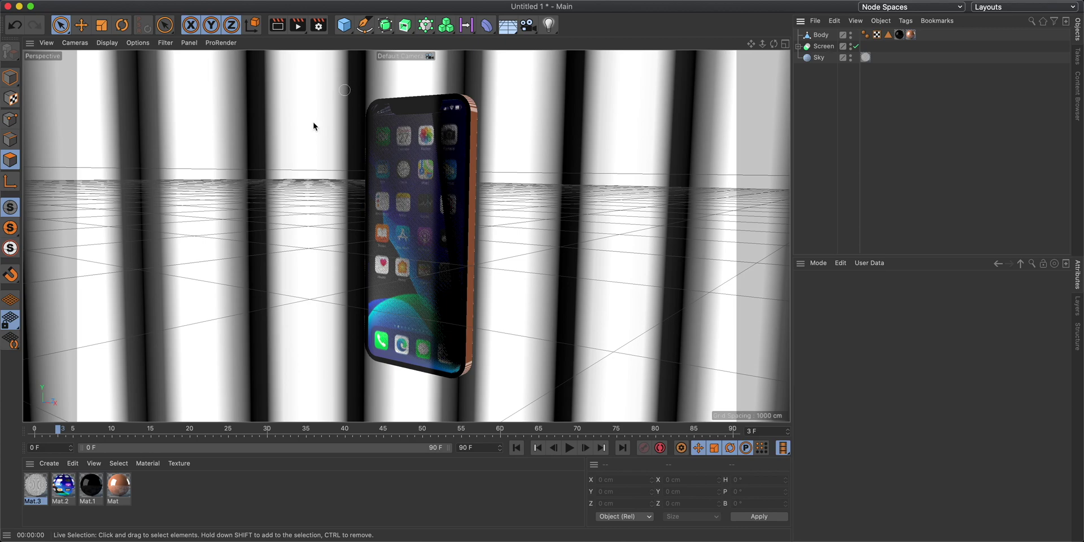
Step: Add a Compositing tag to the Sky and turn off Seen by Camera
click(820, 59)
right_click(821, 60)
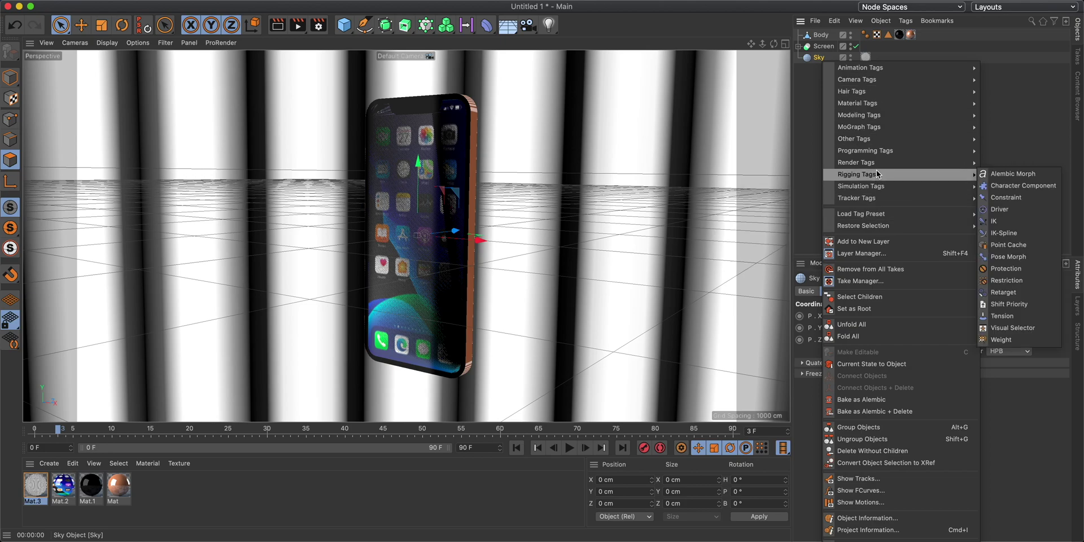
mouse_move(960, 163)
click(1011, 175)
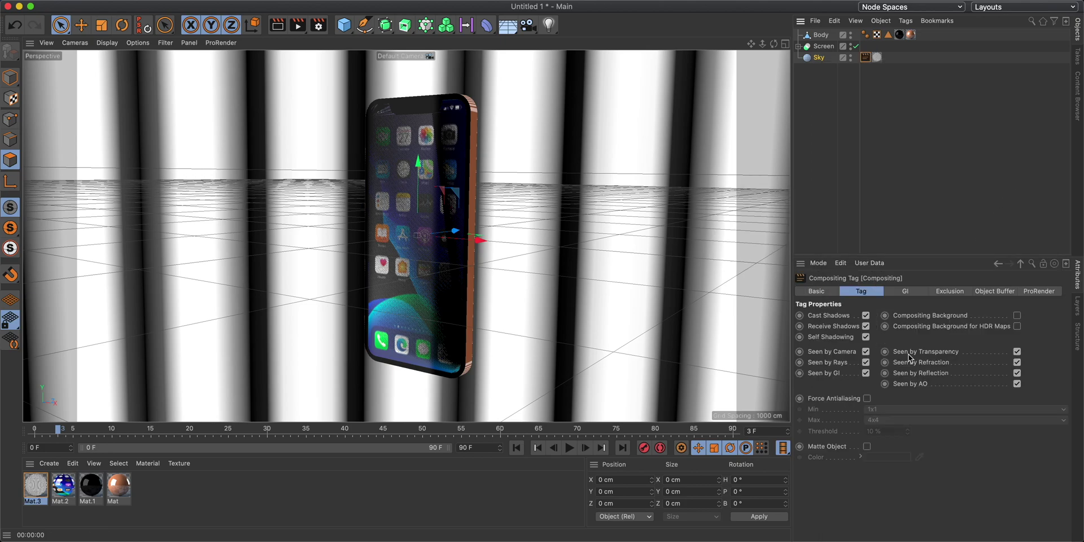
click(866, 352)
click(808, 207)
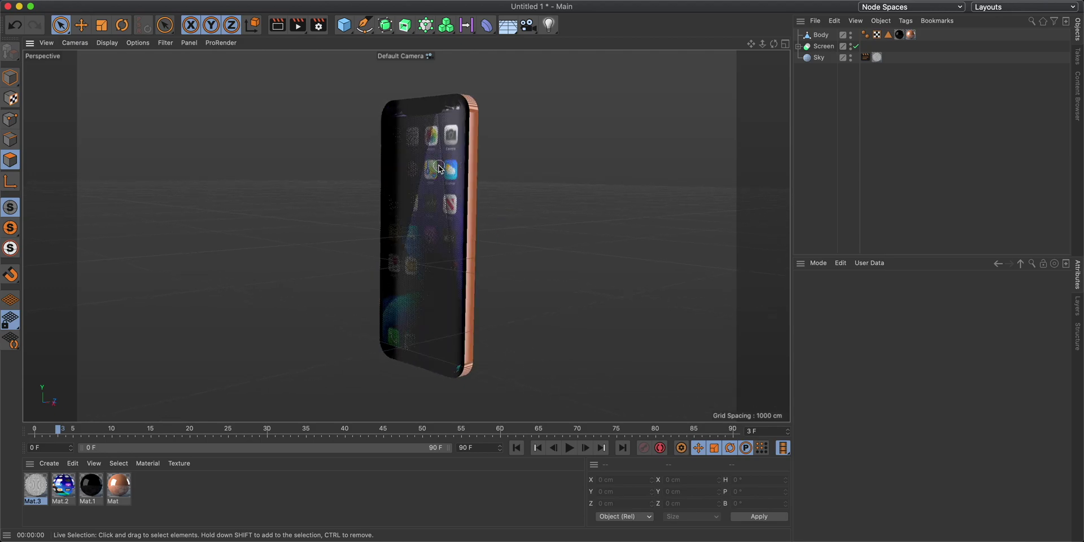
Step: Render the view and examine the sky's reflections on the phone from different angles
key(super+r)
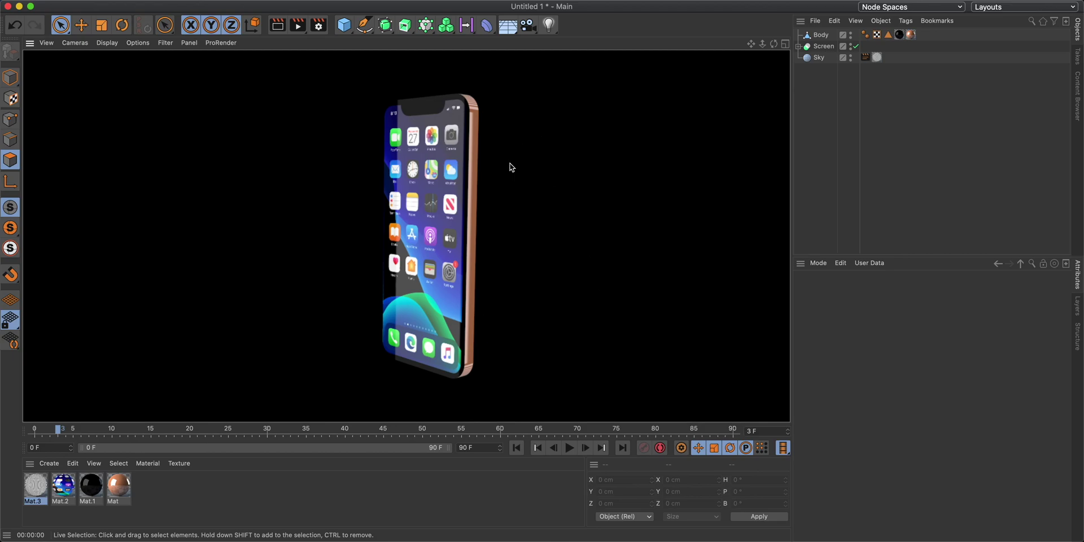
click(482, 169)
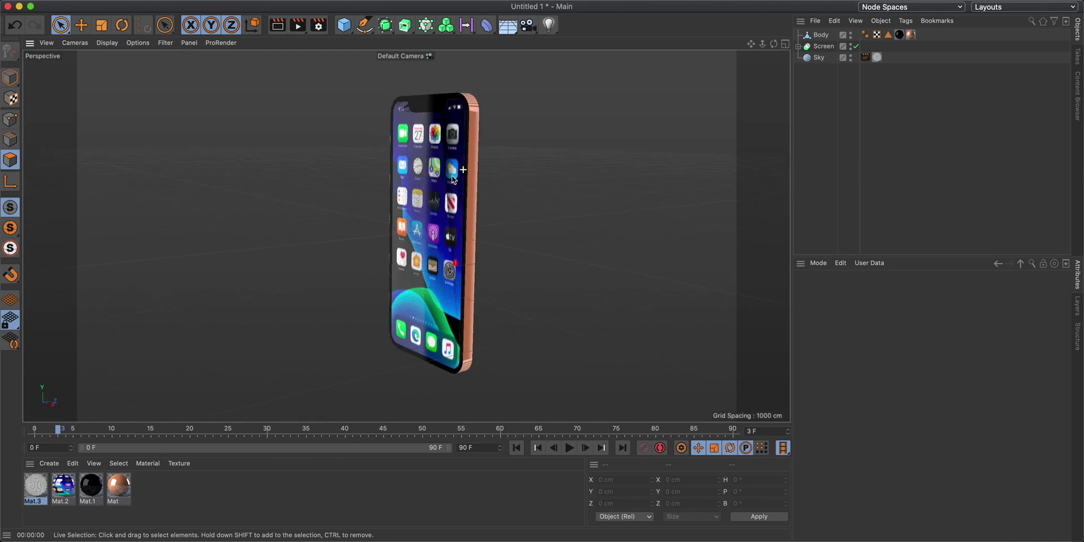
mouse_move(456, 179)
alt+mouse_down()
mouse_move(481, 175)
mouse_move(472, 177)
alt+mouse_up()
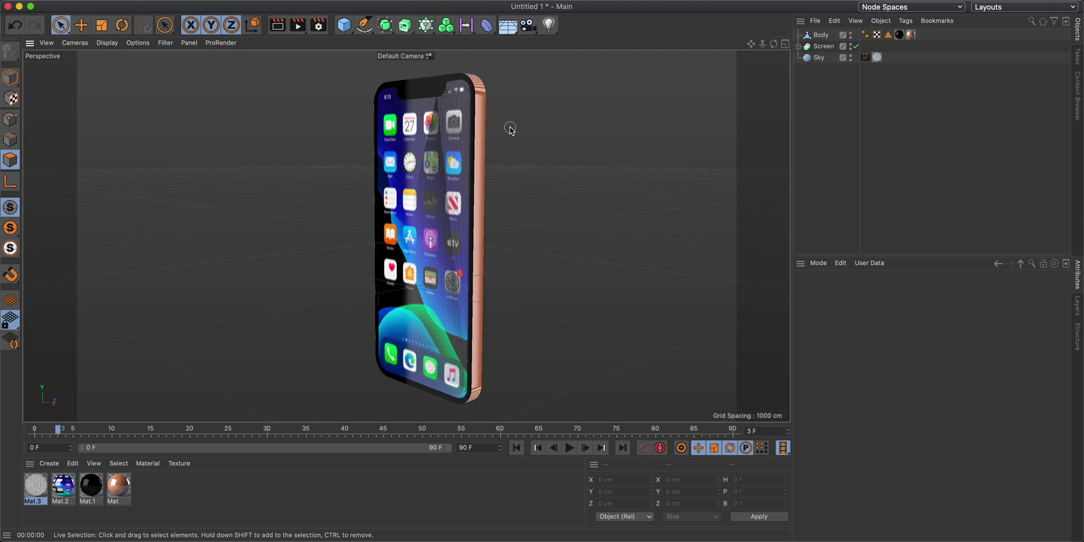
alt+middle_drag(510, 127, 512, 124)
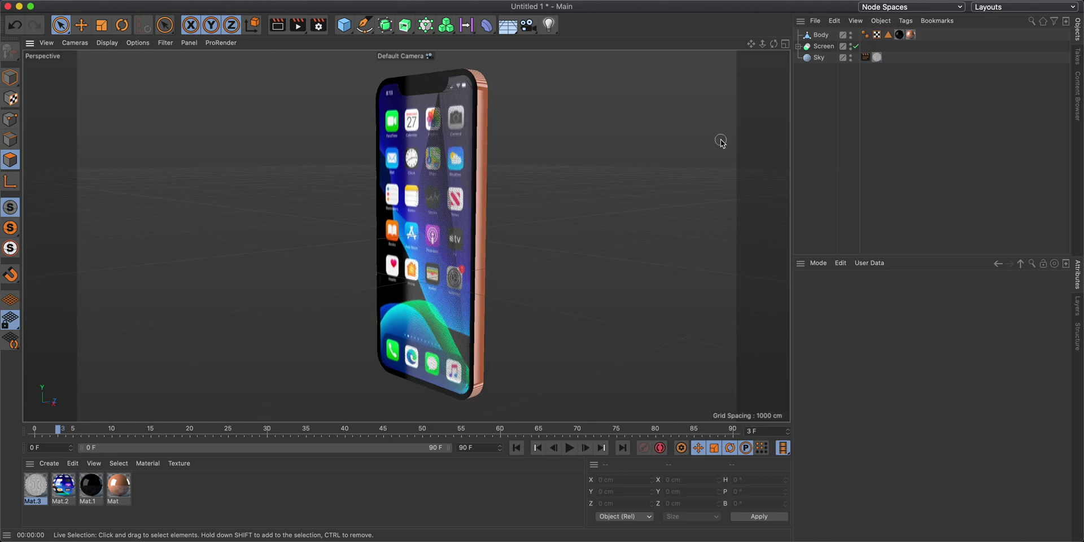